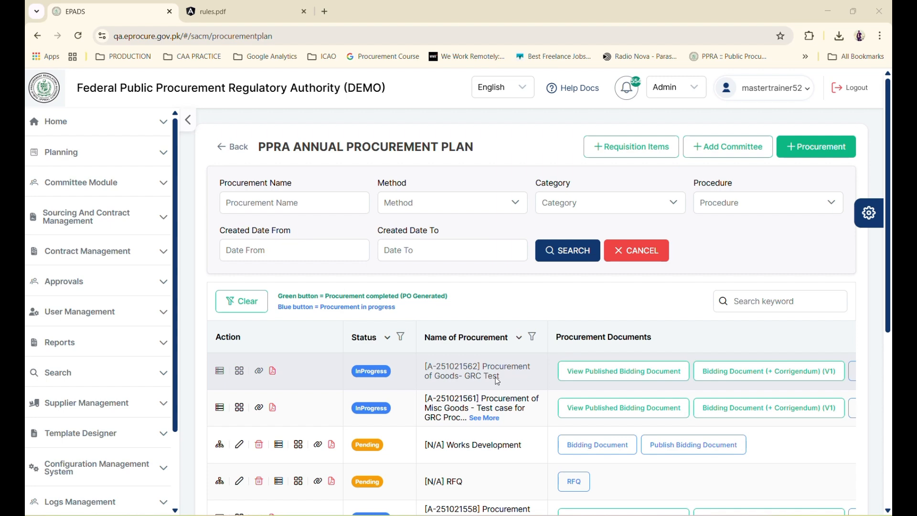
Show Rule 48 paragraphs (1) to (5) on page 36 of the annotated rules.pdf
click(245, 10)
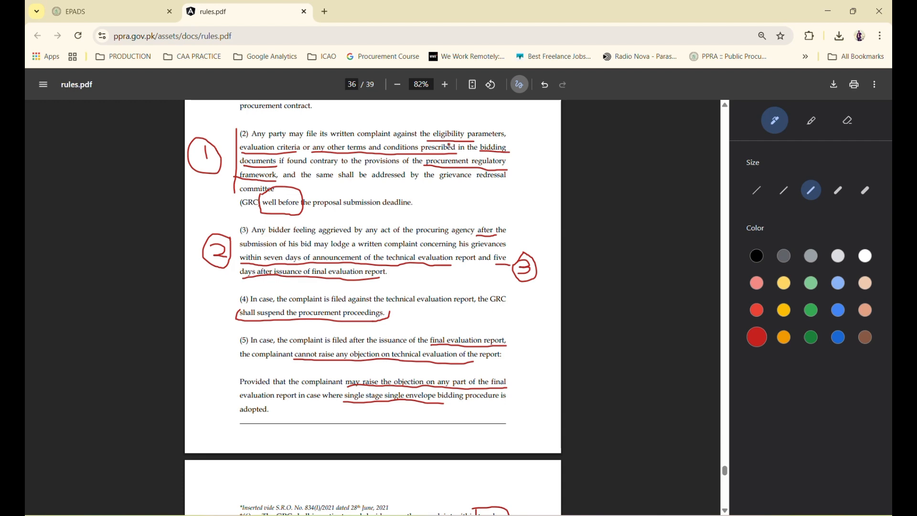
scroll(373, 305, up, 3)
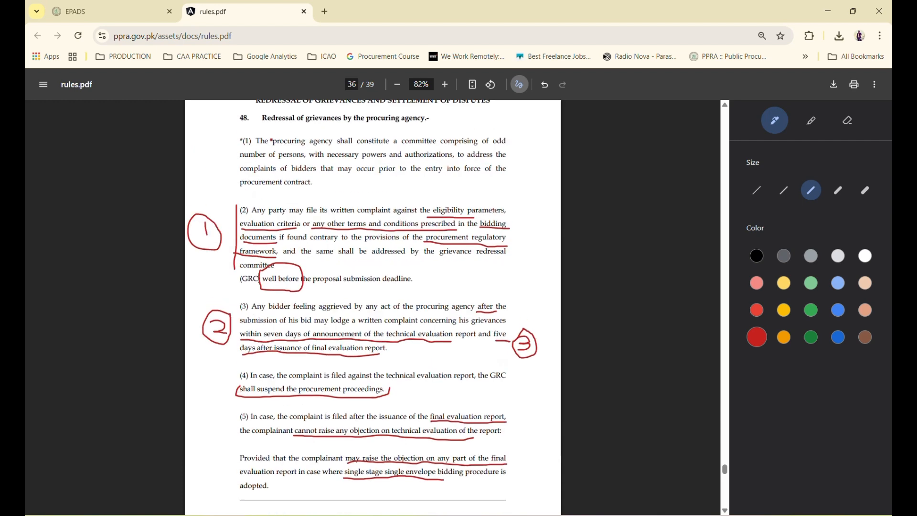
scroll(372, 305, down, 1)
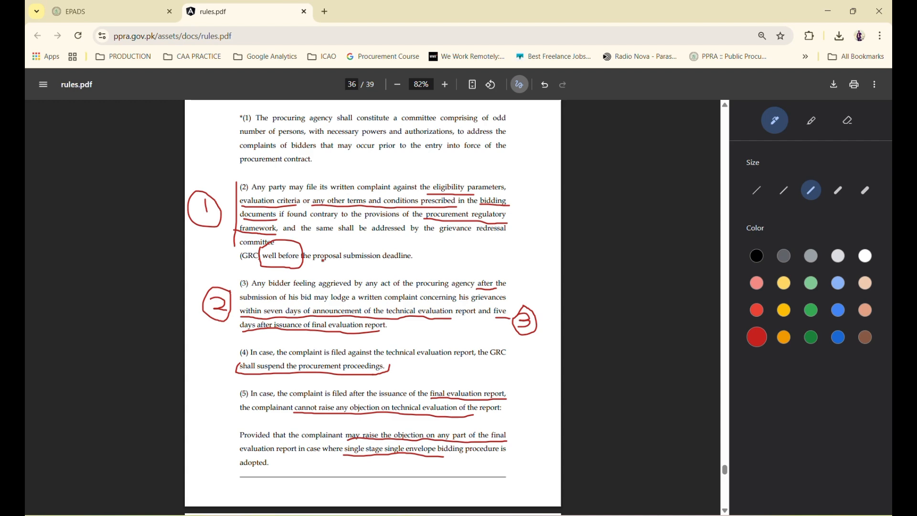
click(154, 11)
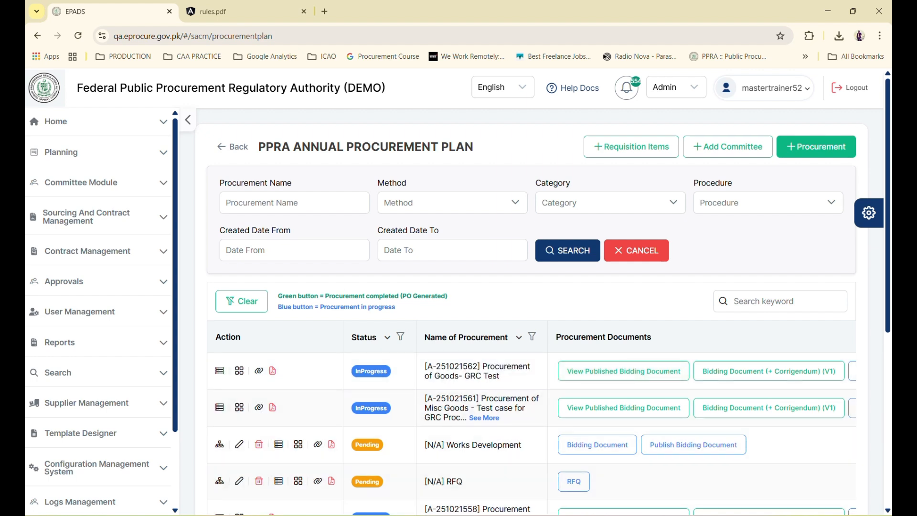
Go back to the EPADS PPRA Annual Procurement Plan listing A-251021562, Procurement of Goods- GRC Test
click(560, 515)
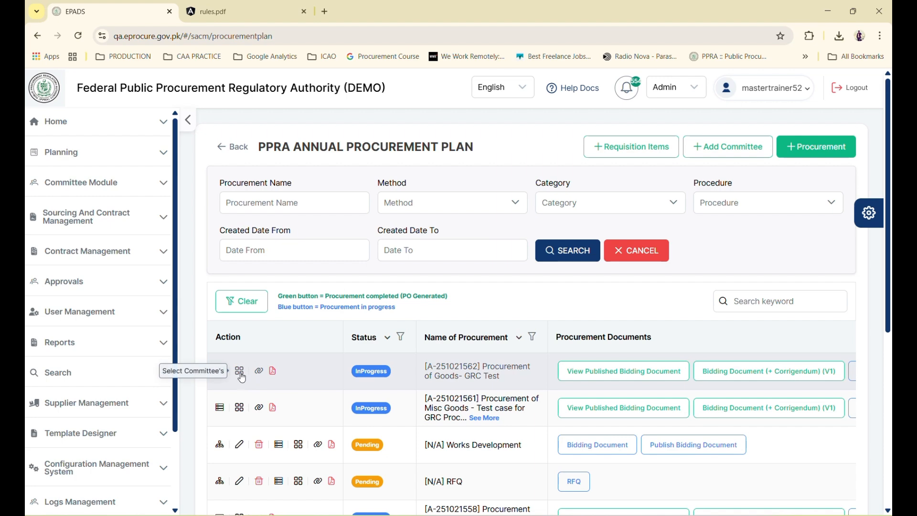
View the members of the GRC Test procurement's Test for GRC Case committee
click(239, 370)
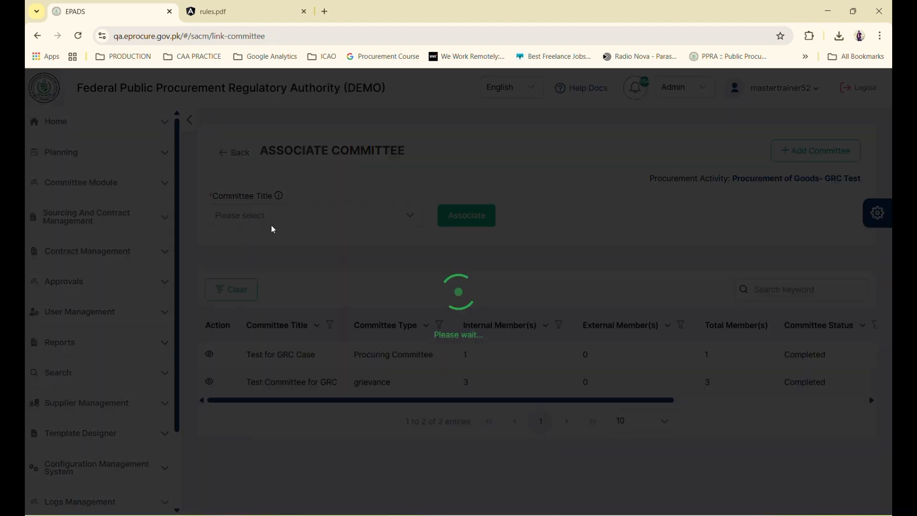
click(801, 97)
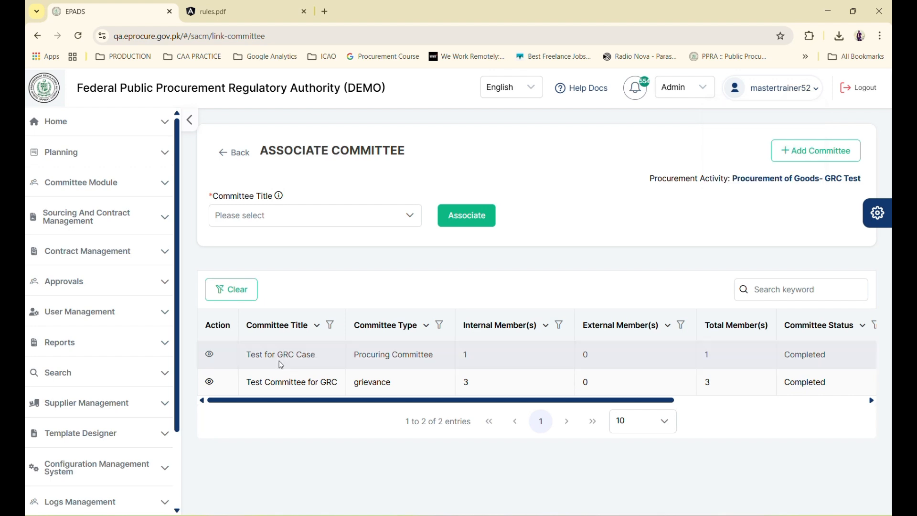
click(211, 354)
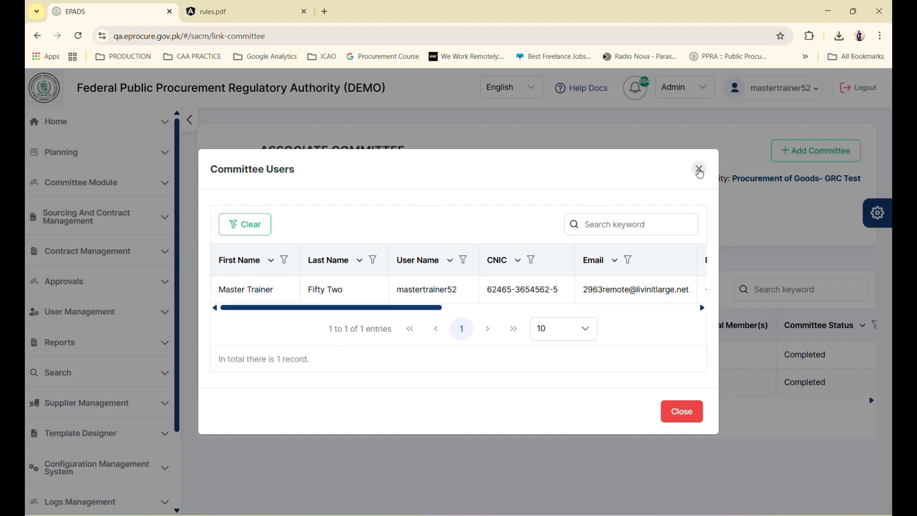
click(699, 170)
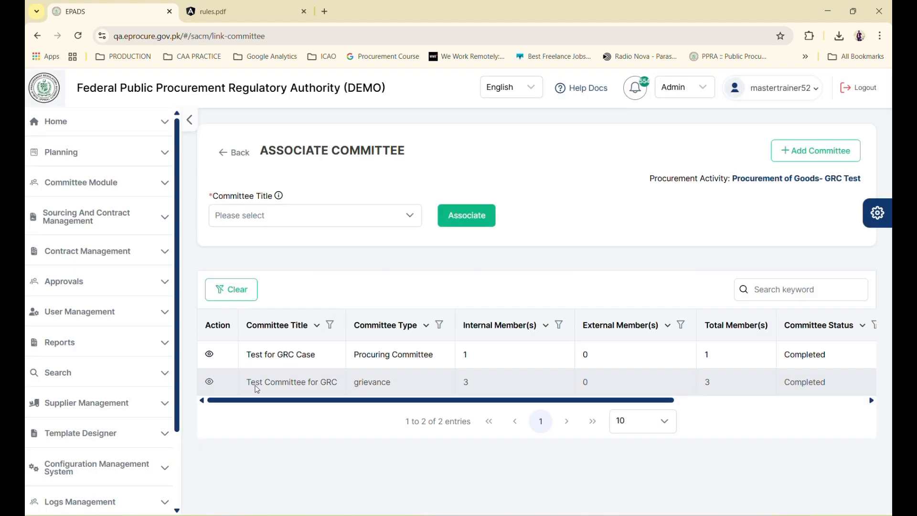
View the members of the procurement's grievance committee
click(209, 382)
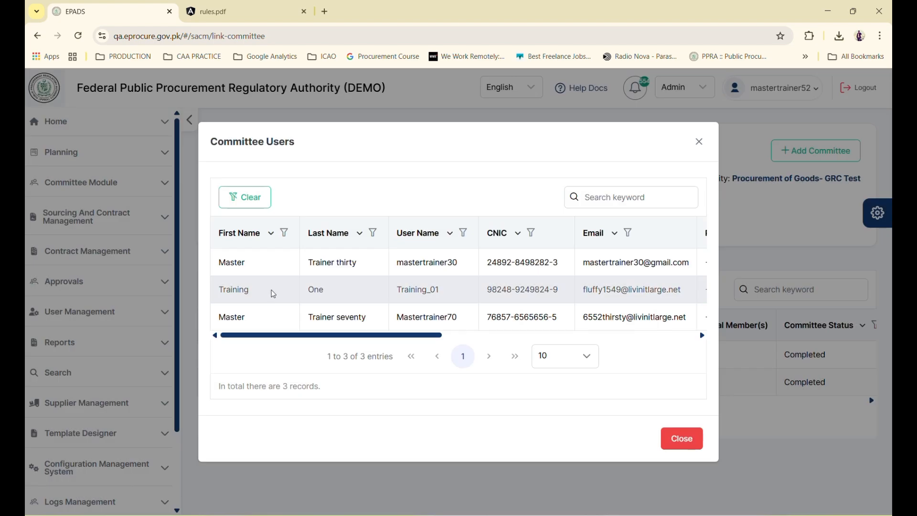
scroll(463, 323, right, 5)
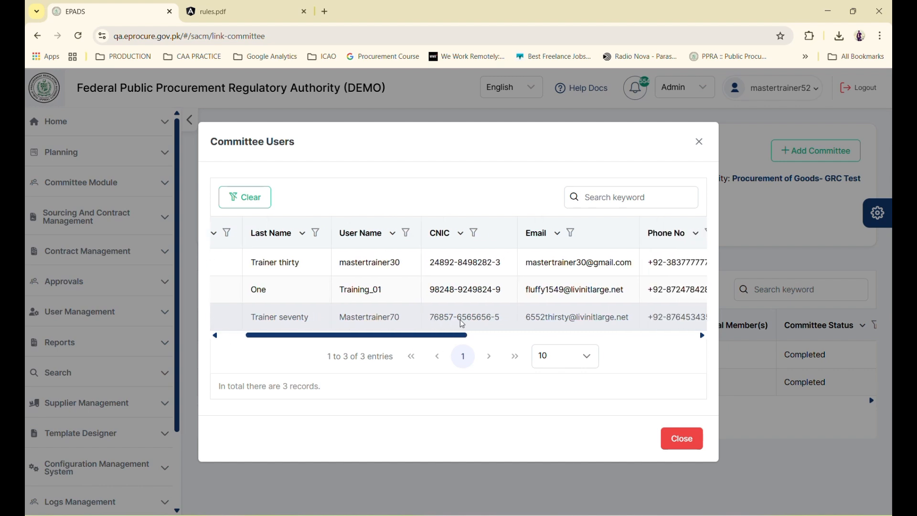
scroll(462, 324, left, 5)
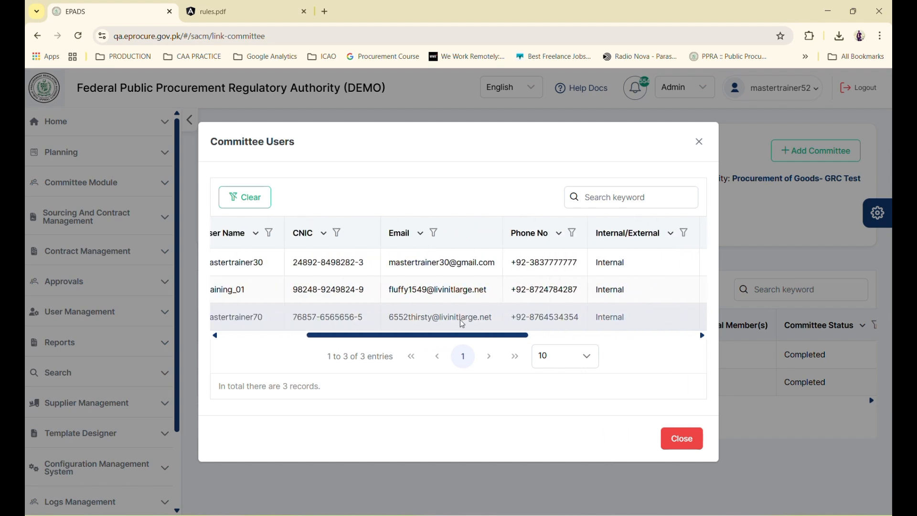
scroll(463, 324, left, 2)
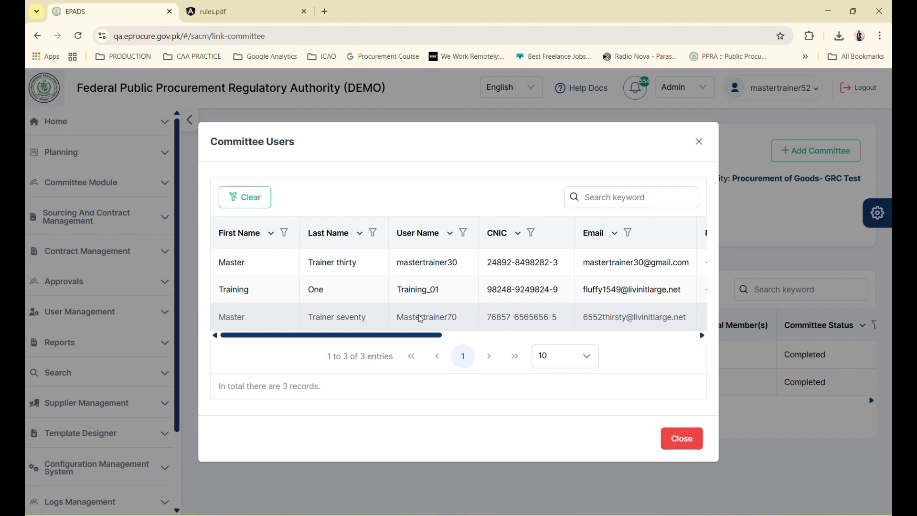
click(682, 439)
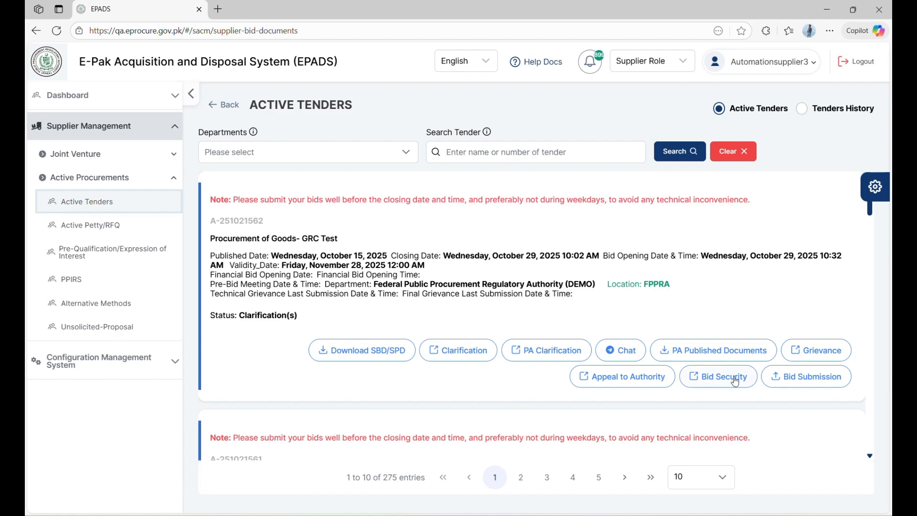
Write the grievance 'hey i have reservation on eligibility criteria prescribed in bidding'
click(734, 377)
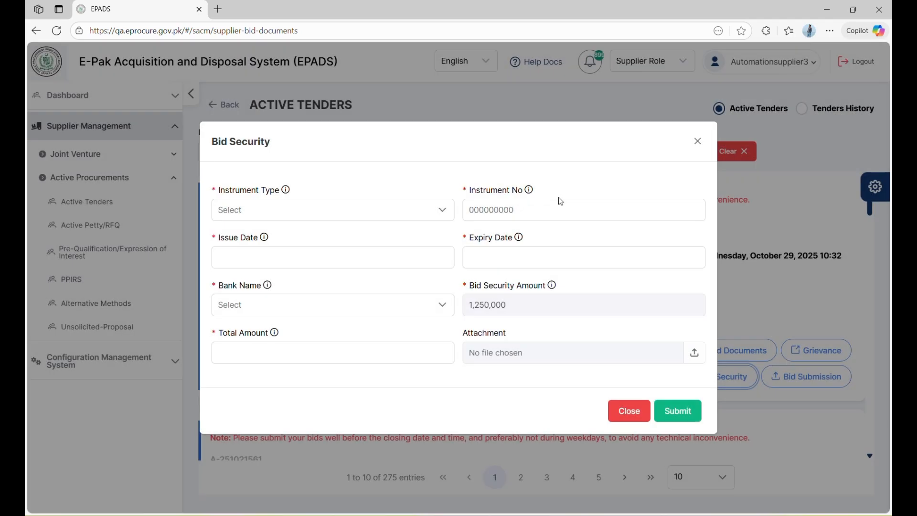
click(698, 141)
click(817, 351)
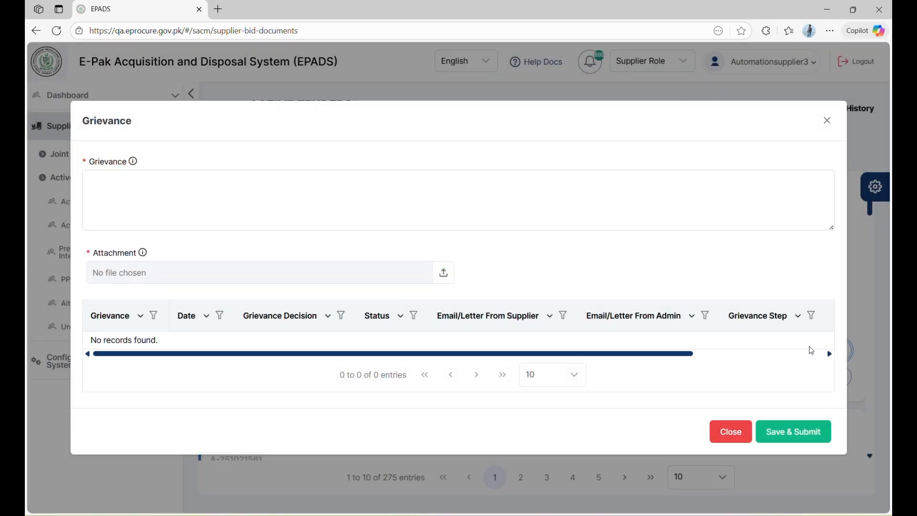
click(460, 184)
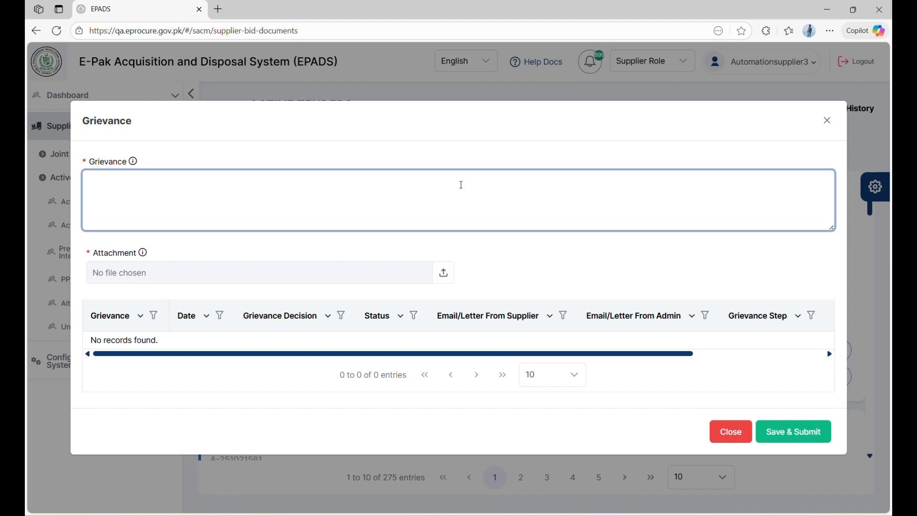
text(hey i have reservation on eligibili)
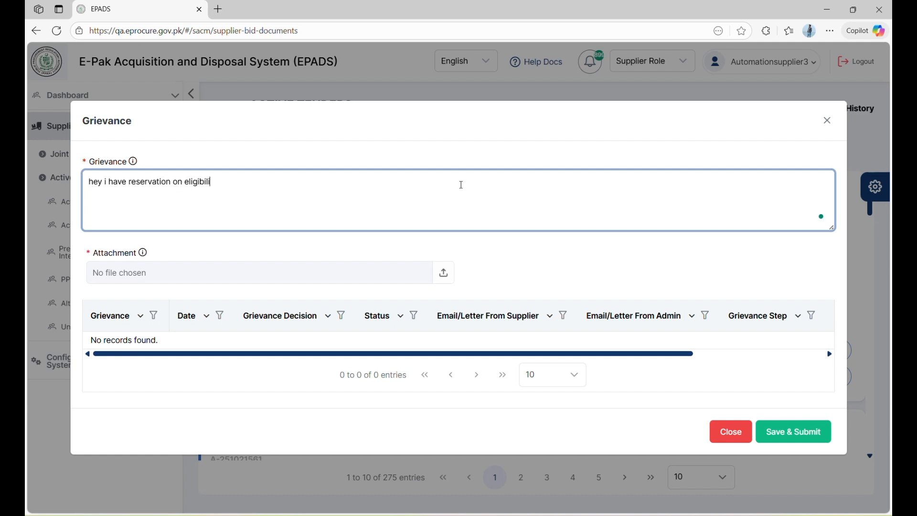
text(ty crit)
text(eria p)
text(rescript)
key(BackSpace)
key(BackSpace)
text(bed in bidding documents)
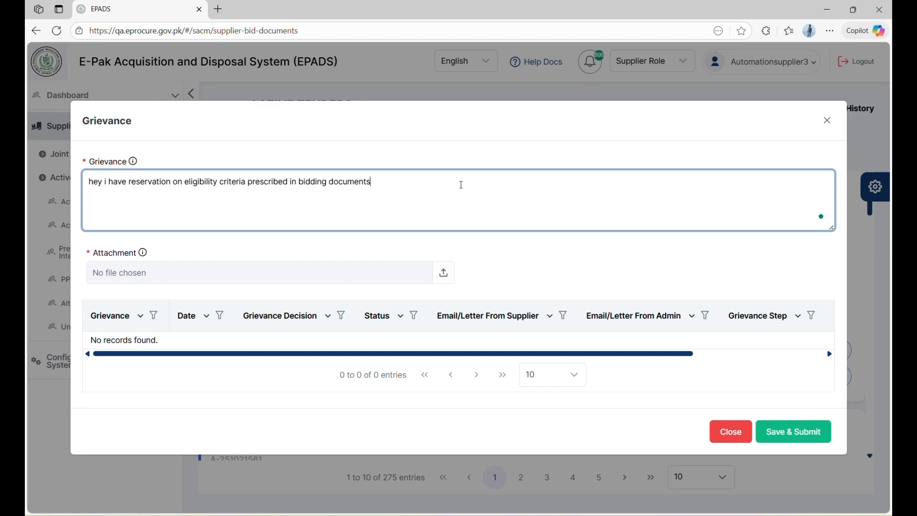
Attach Pre-Bid Meeting Notice (1).pdf, submit the grievance, and confirm it is listed as Open
click(393, 279)
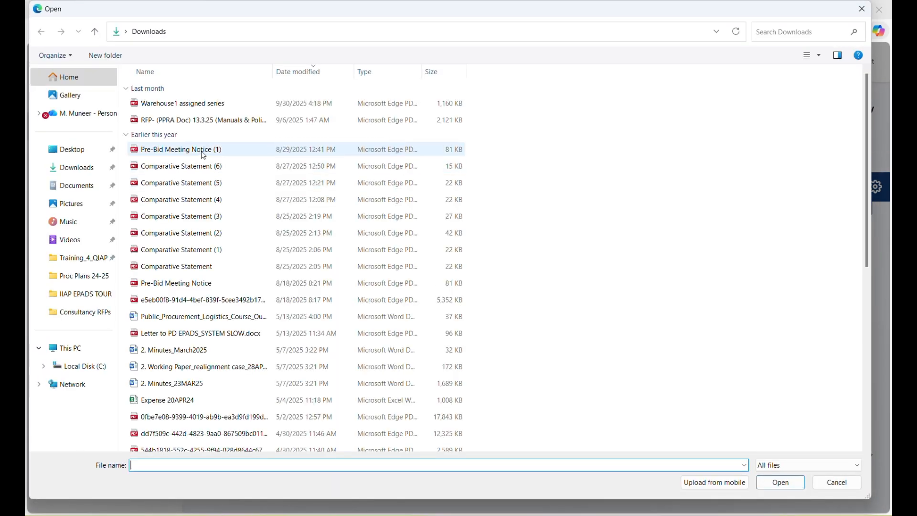
double_click(201, 150)
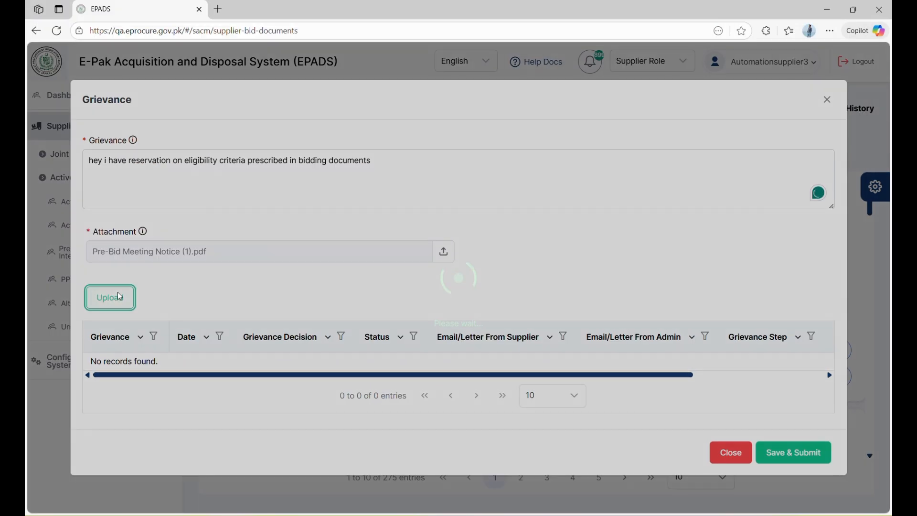
click(119, 296)
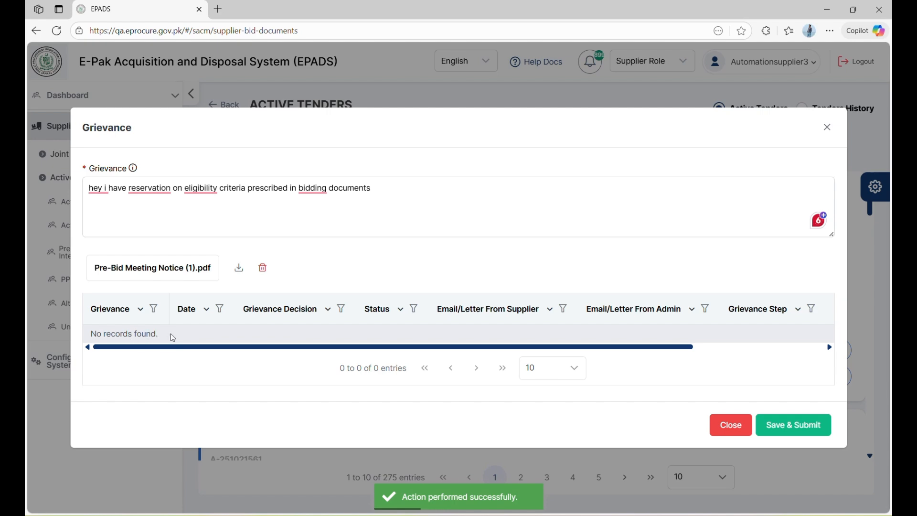
click(802, 429)
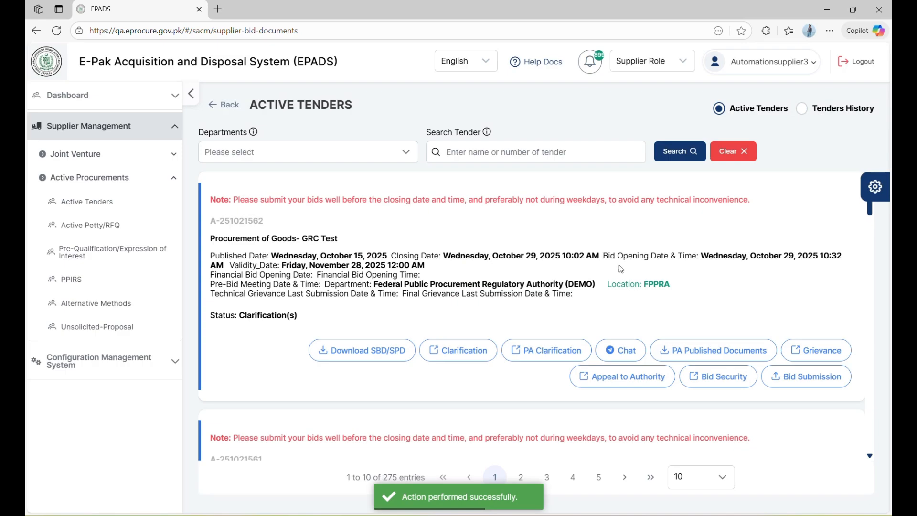
click(804, 350)
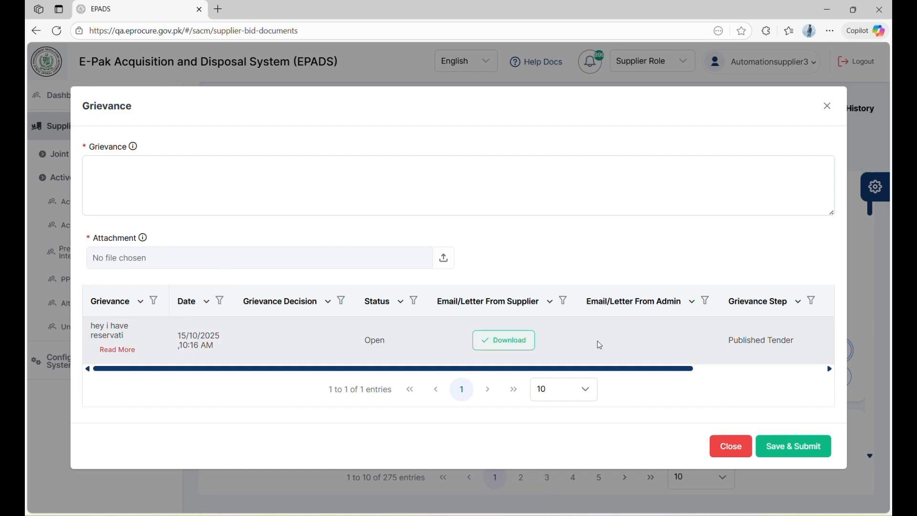
click(741, 448)
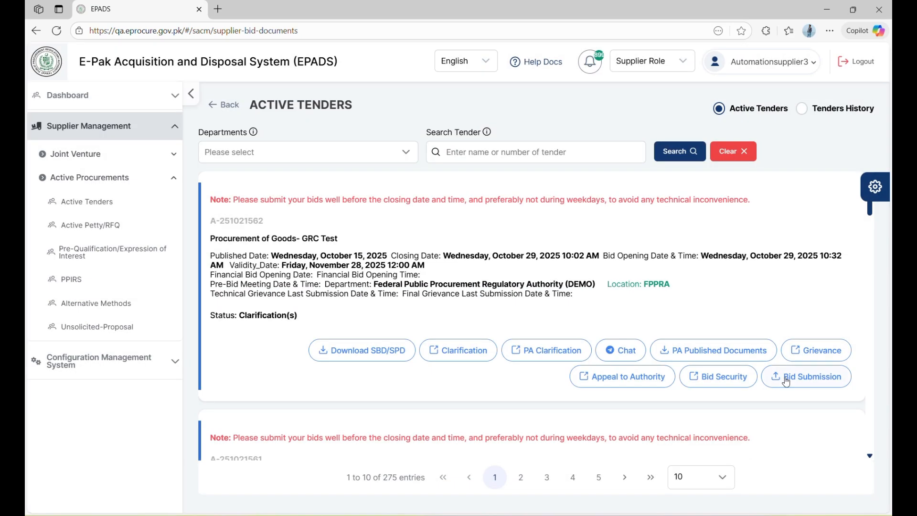
Enter a Pay Order bid security, number 2516, valid 15-10-2025 to 21-10-2025
click(719, 377)
click(305, 210)
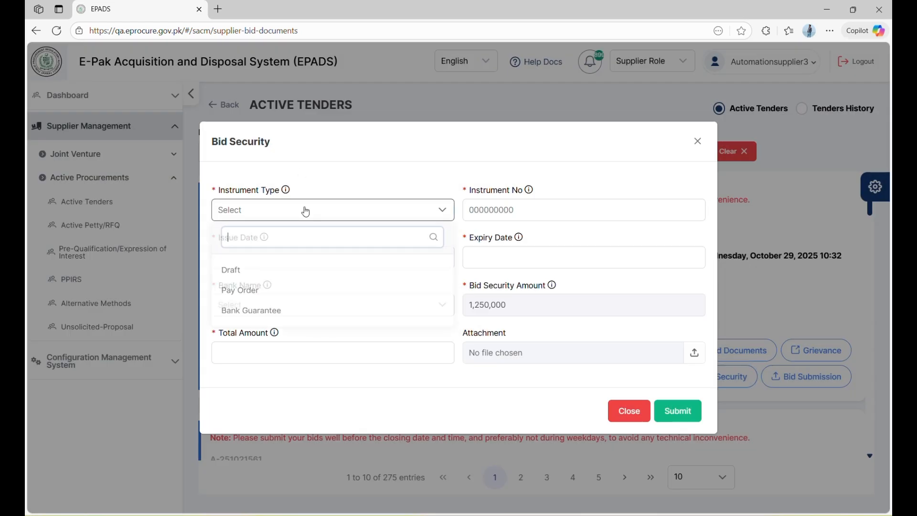
click(289, 295)
click(539, 204)
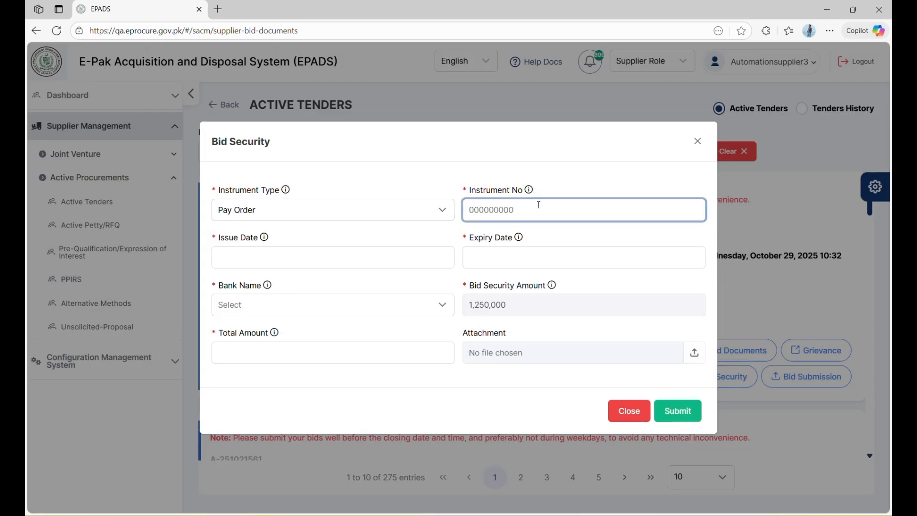
click(334, 258)
click(334, 385)
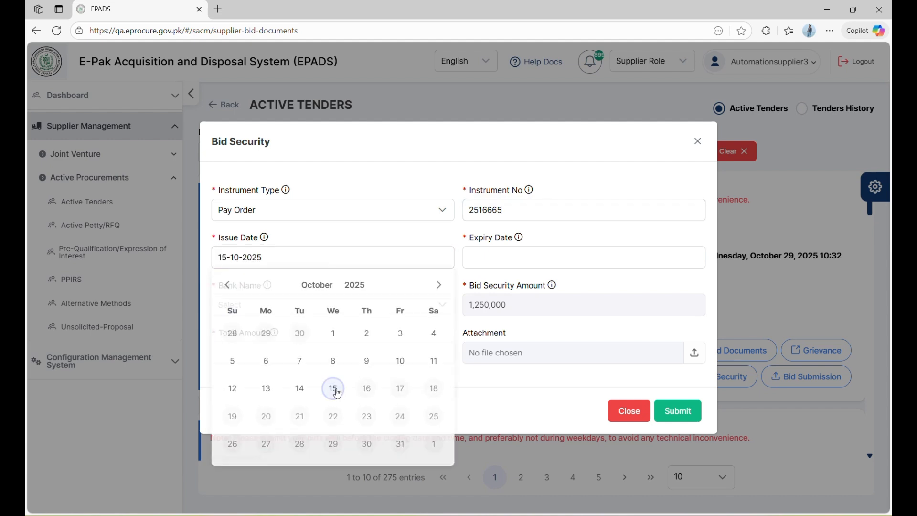
click(510, 260)
click(552, 416)
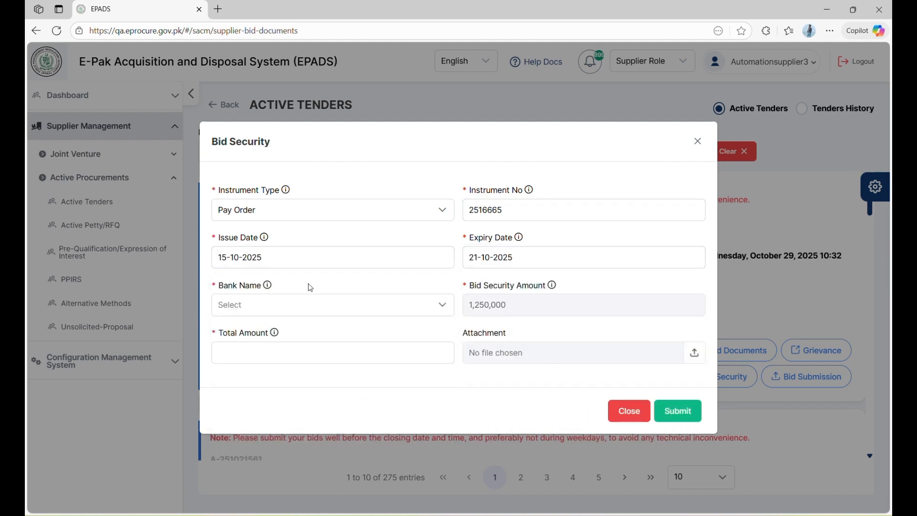
Choose Bank of Punjab, enter the 1,250,000 amount, and submit the bid security without an attachment
click(305, 310)
click(277, 367)
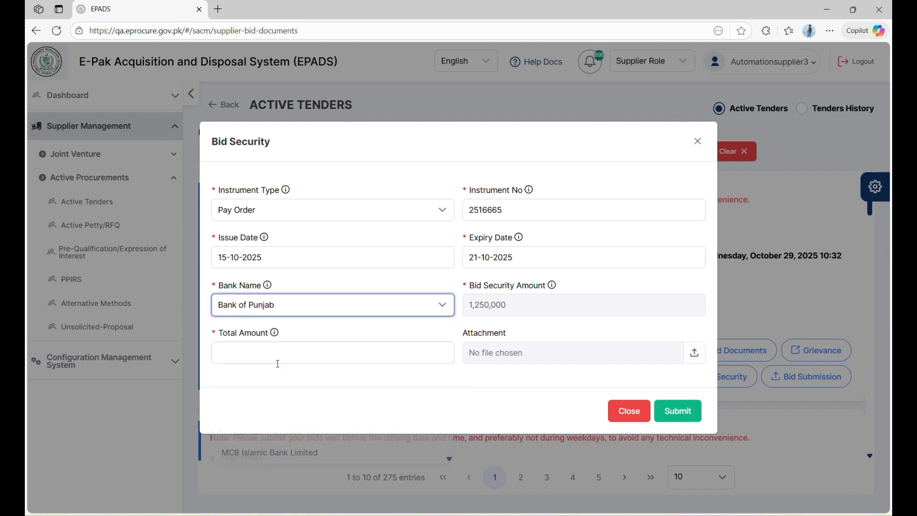
click(356, 346)
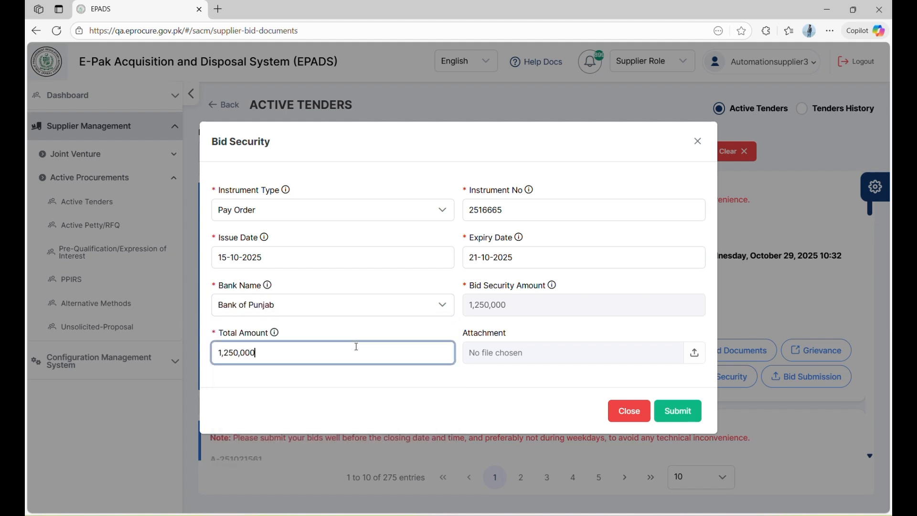
click(534, 360)
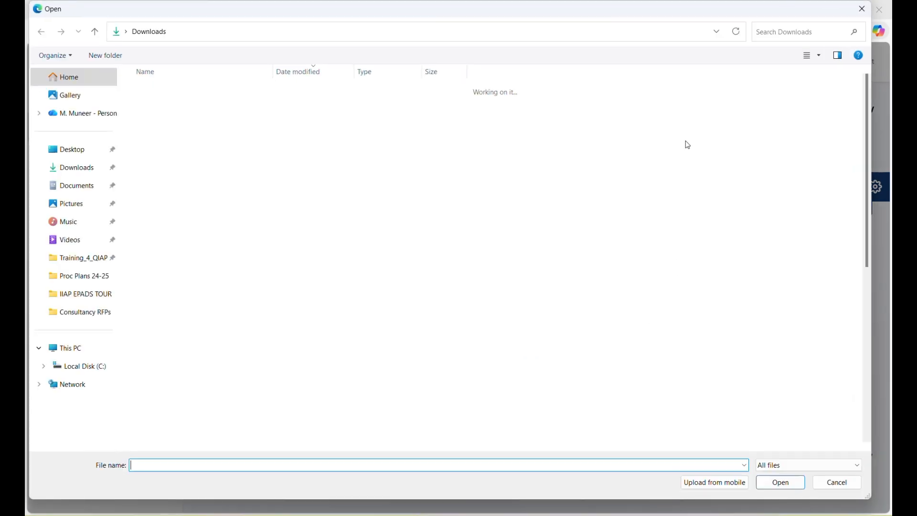
click(819, 481)
click(675, 413)
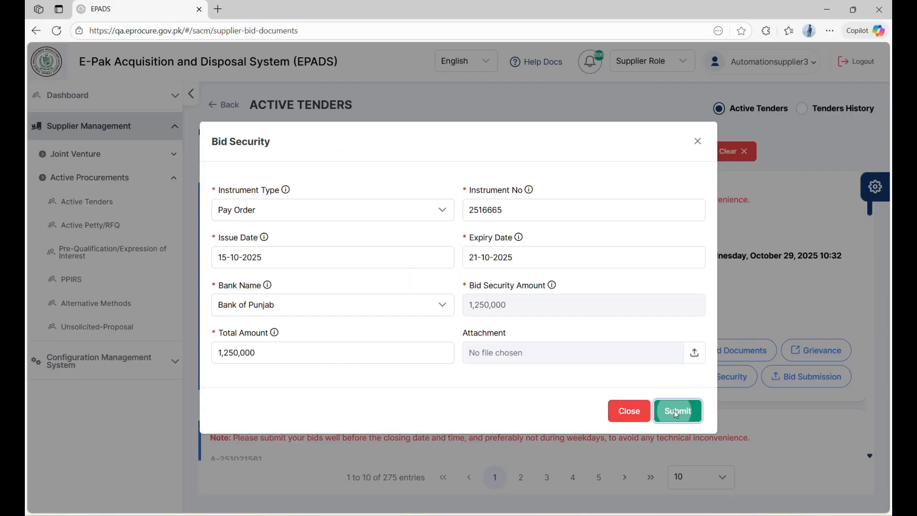
click(622, 421)
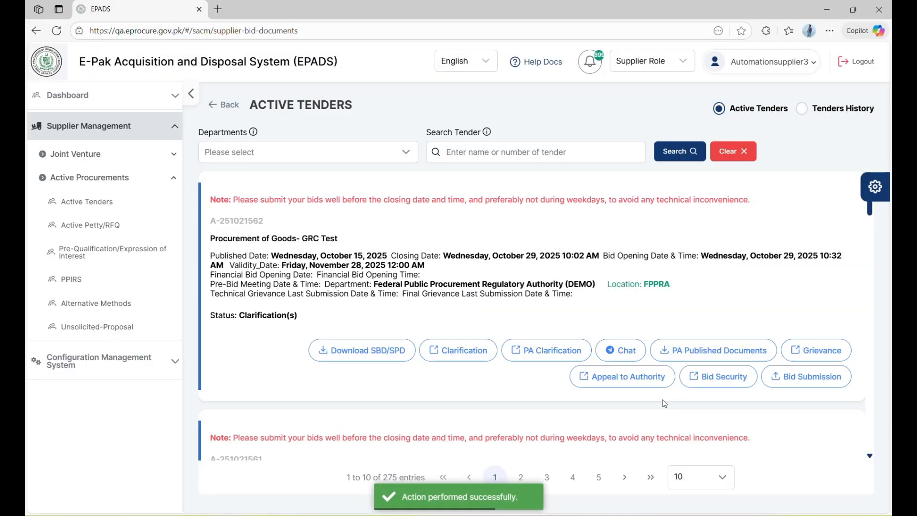
Upload Comparative Statement (2) as the GRC Test technical bid
click(794, 386)
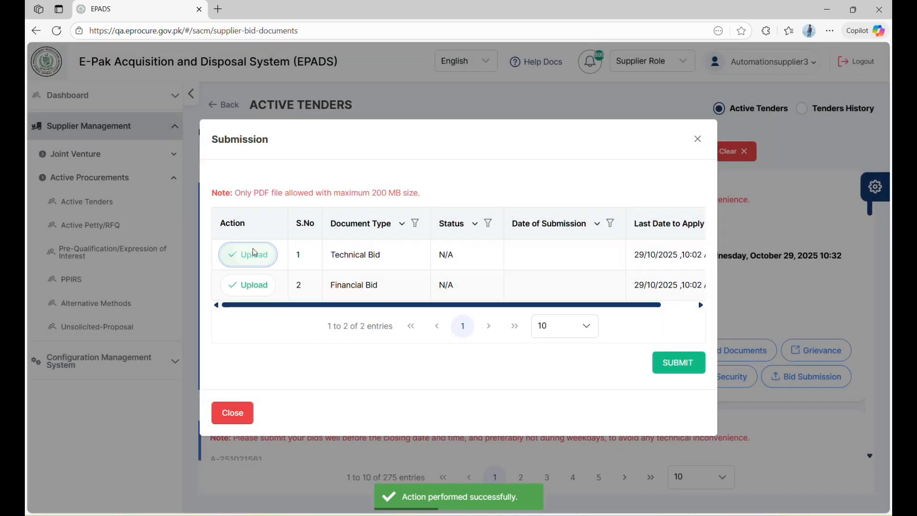
click(255, 253)
click(507, 322)
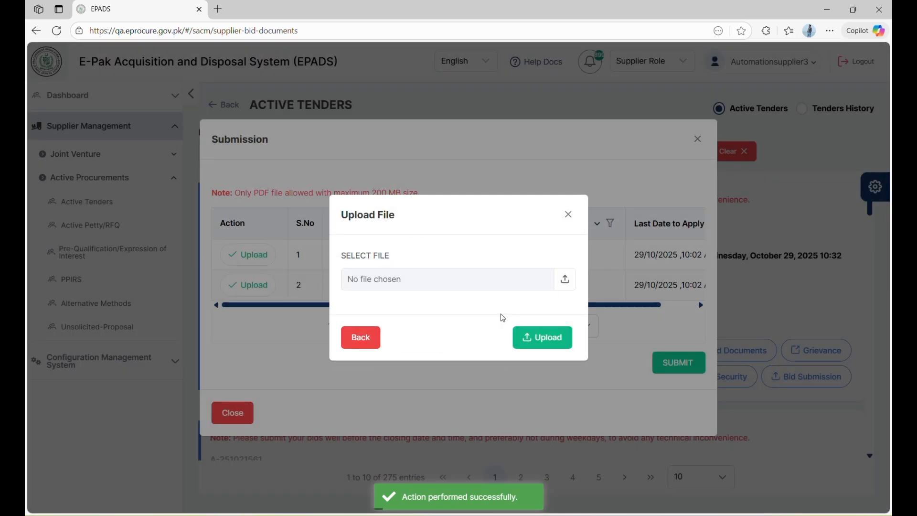
click(449, 283)
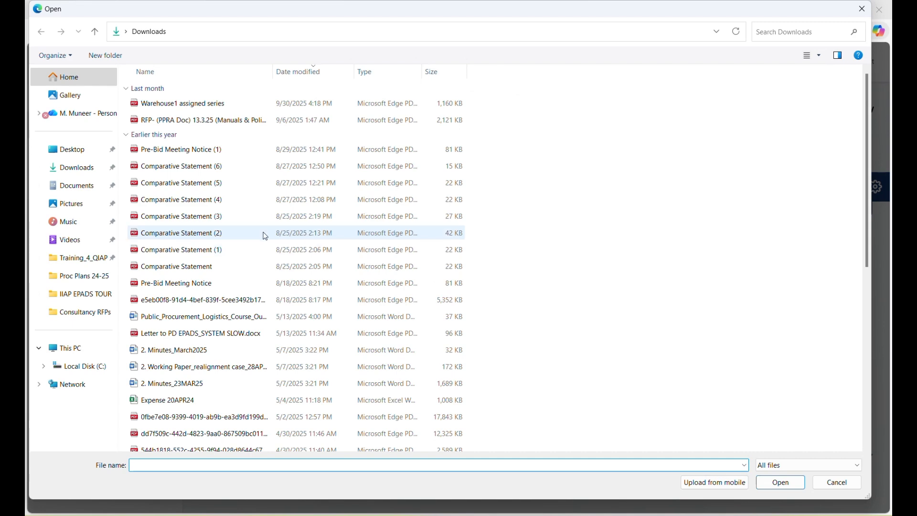
click(233, 234)
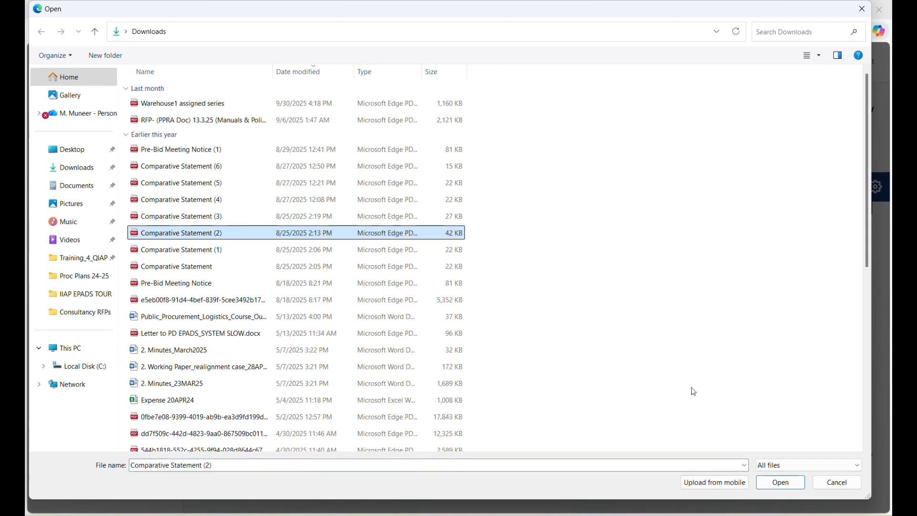
click(783, 483)
click(537, 337)
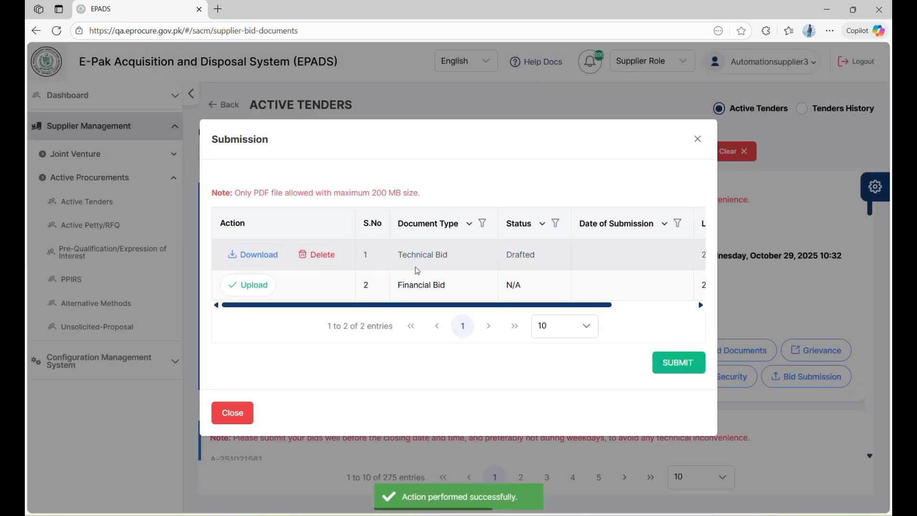
Upload Comparative Statement (3) as the financial bid
click(262, 284)
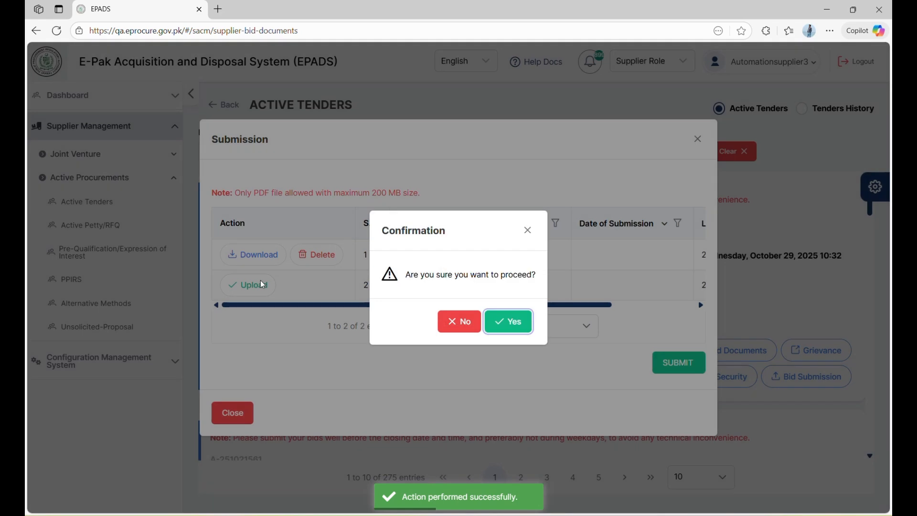
click(497, 334)
click(409, 283)
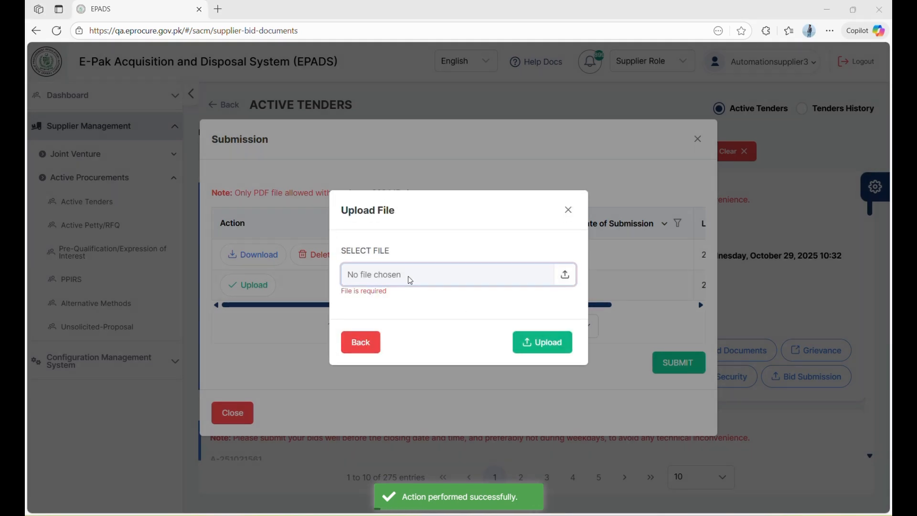
click(178, 216)
double_click(178, 216)
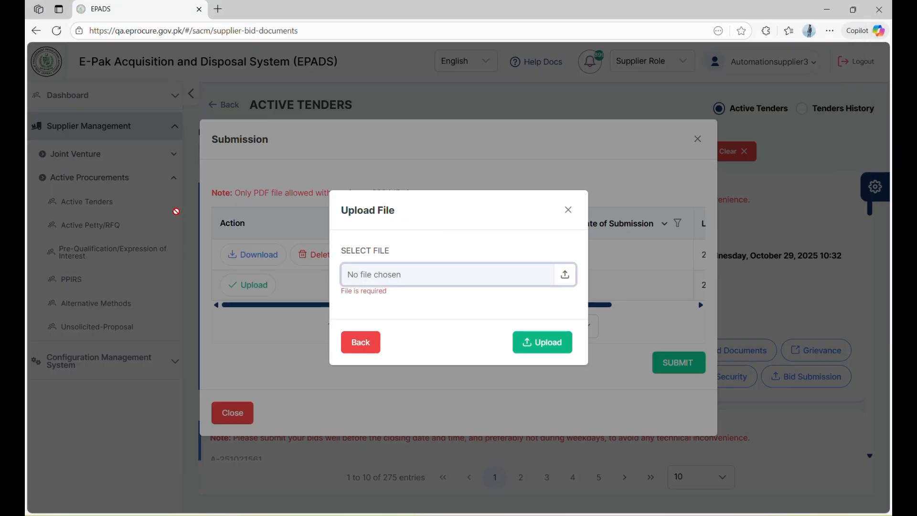
click(543, 337)
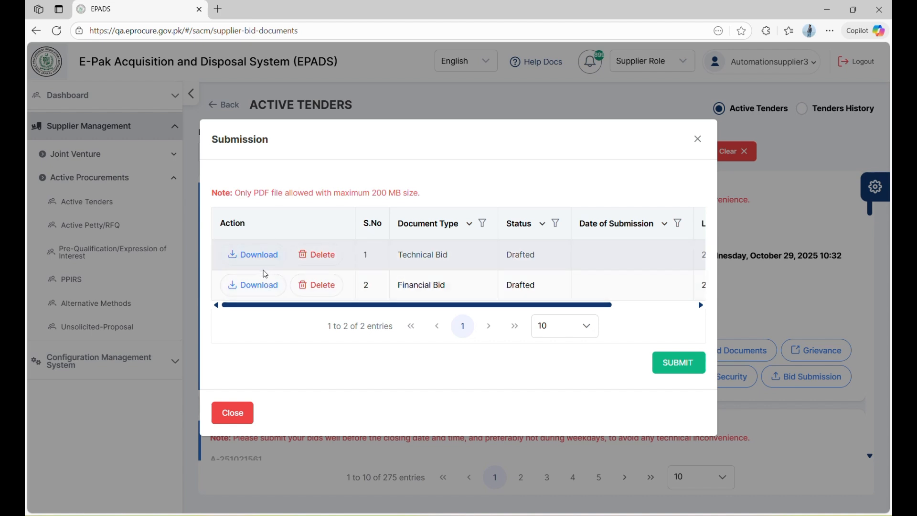
Submit both bids and confirm the submission
click(677, 362)
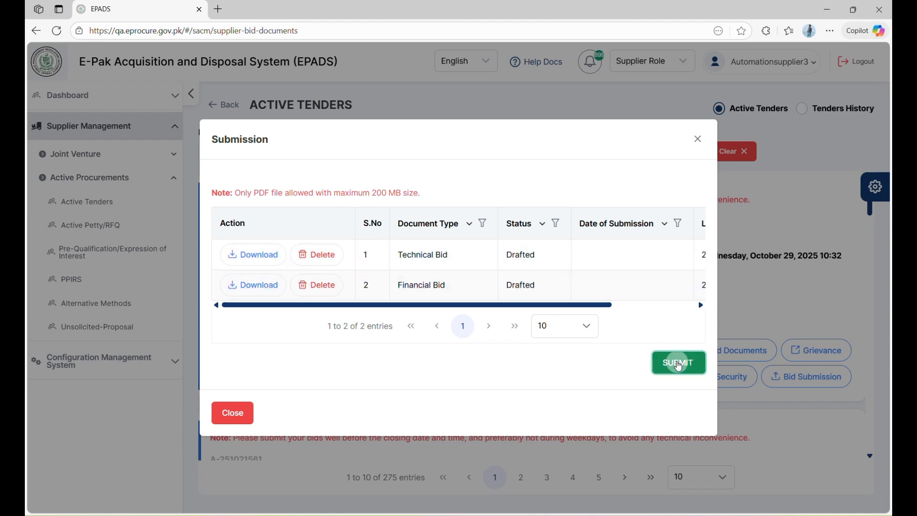
click(647, 425)
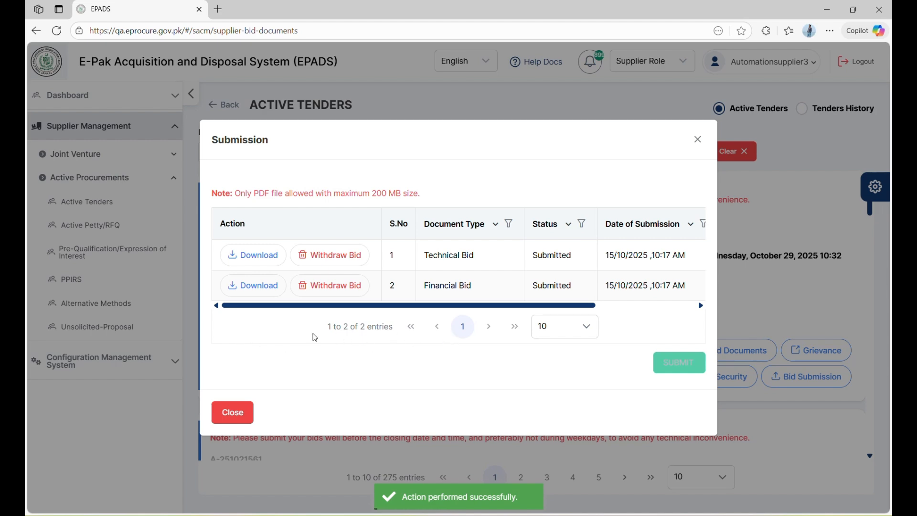
click(697, 143)
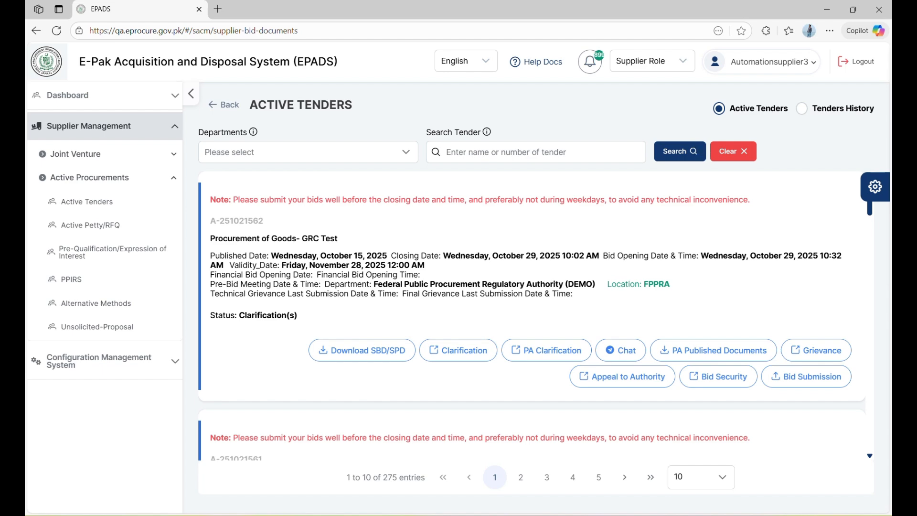
click(485, 514)
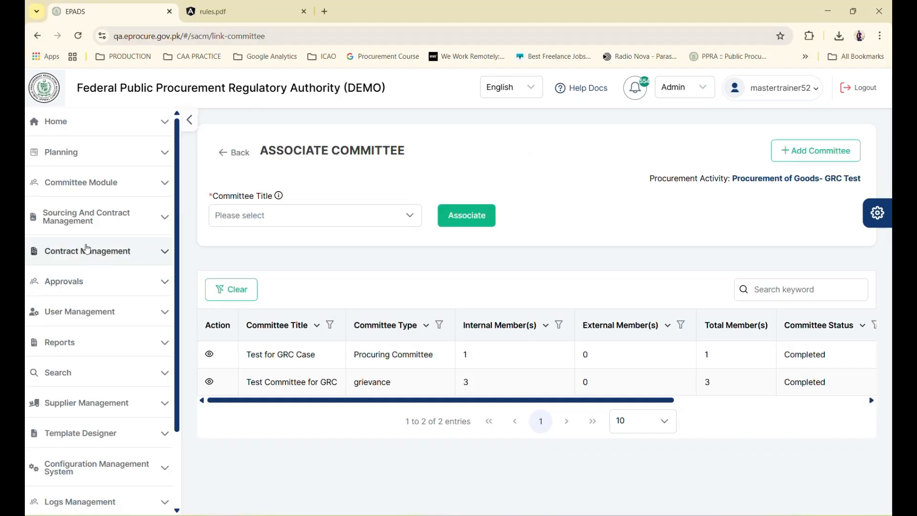
Open Bidding Process under Sourcing And Contract Management and load the Procurement of Goods- GRC Test activity
click(91, 219)
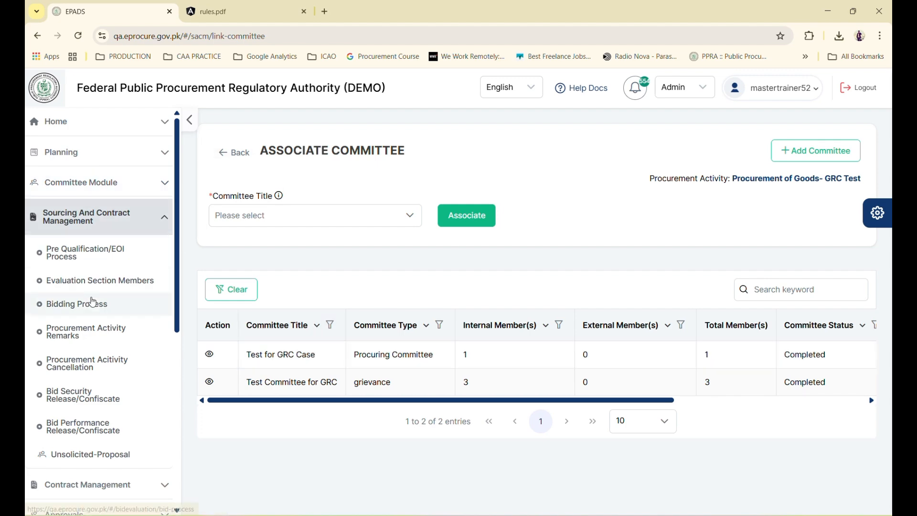
click(92, 304)
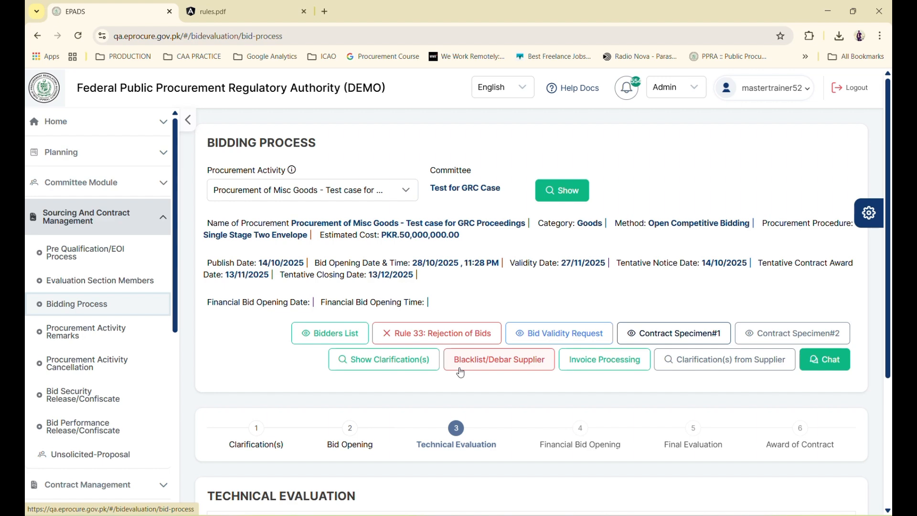
scroll(548, 377, down, 3)
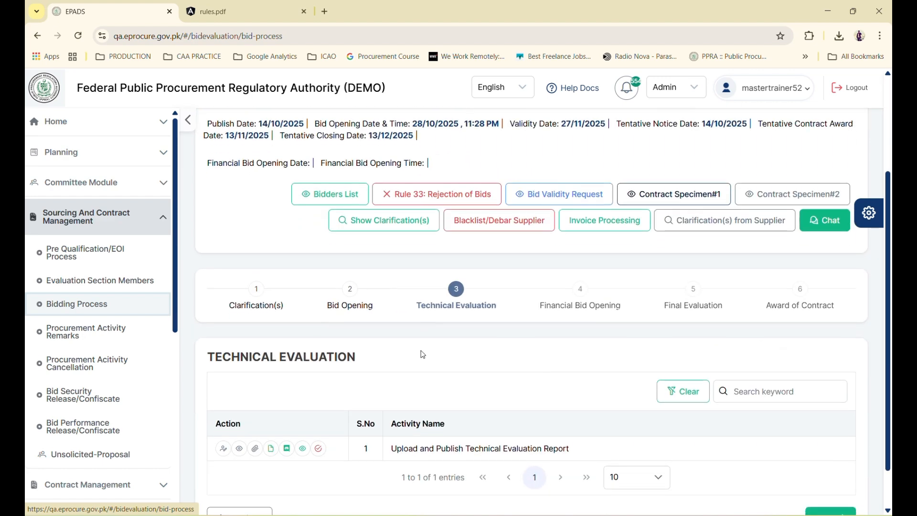
scroll(276, 266, up, 3)
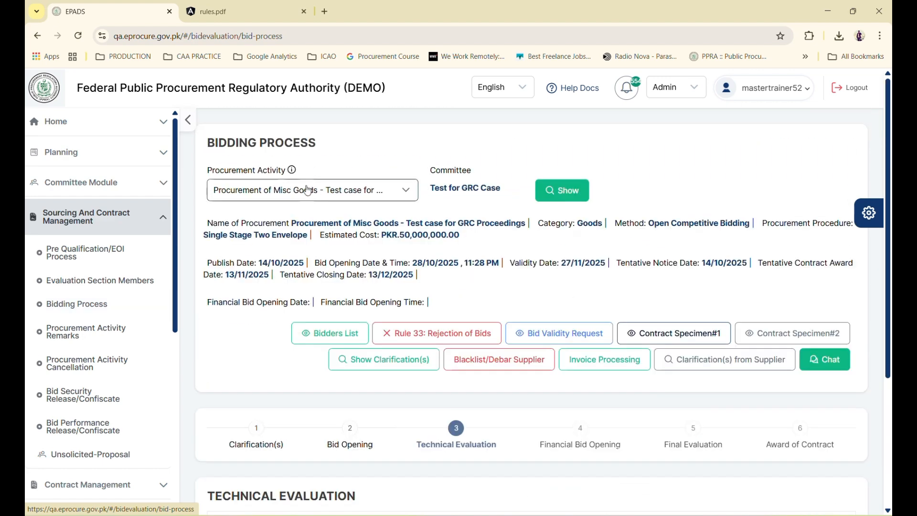
click(307, 194)
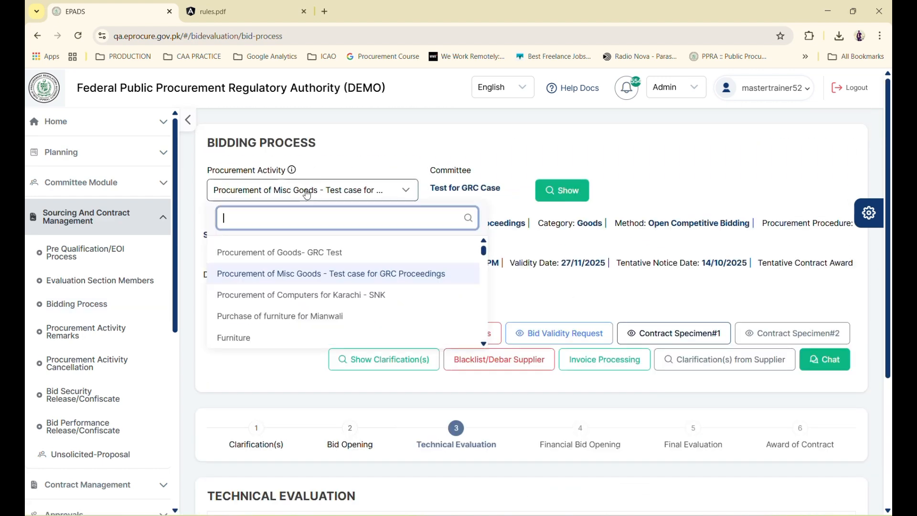
click(307, 253)
click(557, 194)
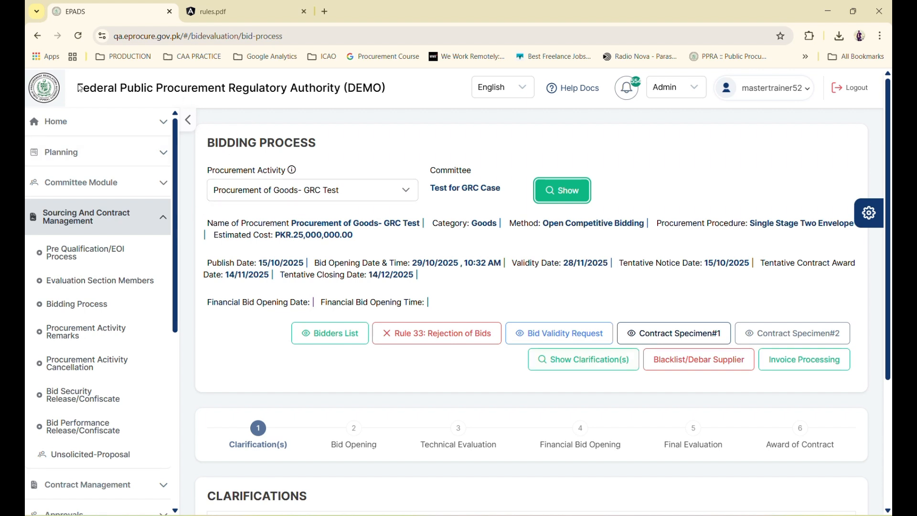
Review the Clarifications attachments, then mark the Clarifications step completed to reach Bid Opening
scroll(460, 313, down, 1)
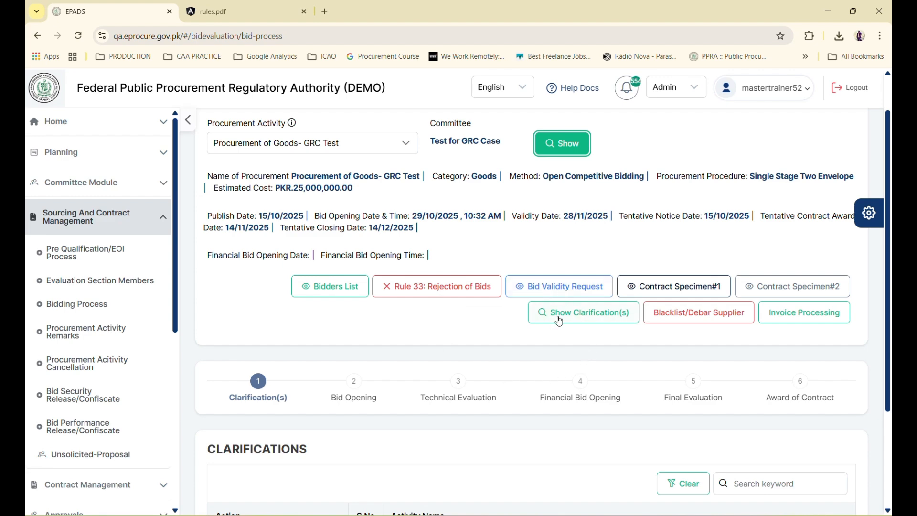
scroll(611, 361, down, 2)
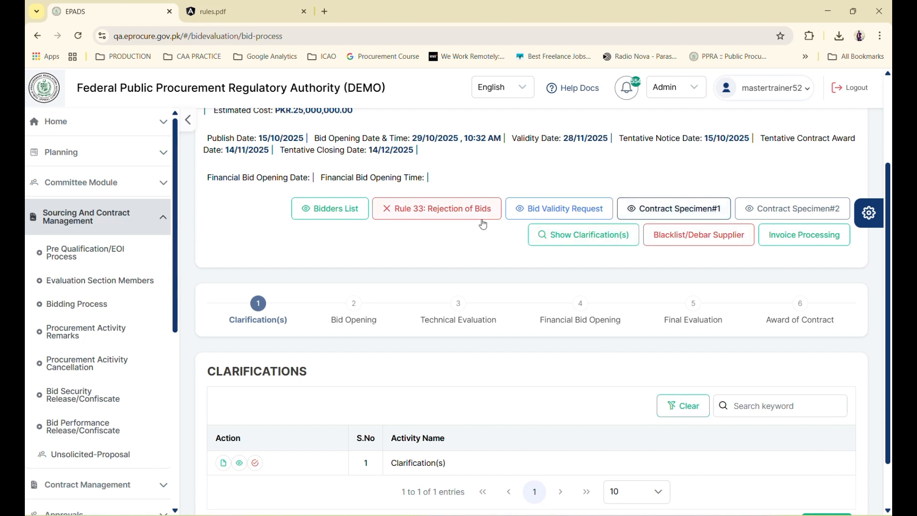
scroll(481, 222, down, 1)
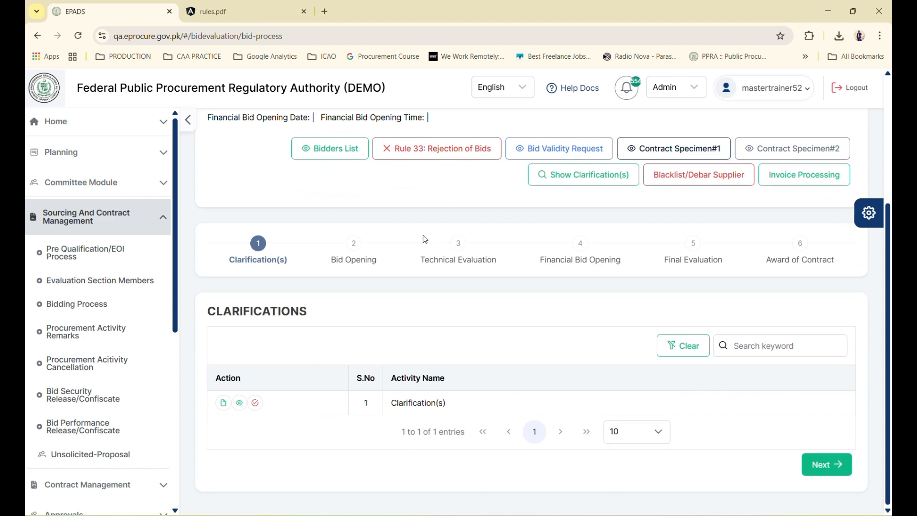
click(225, 407)
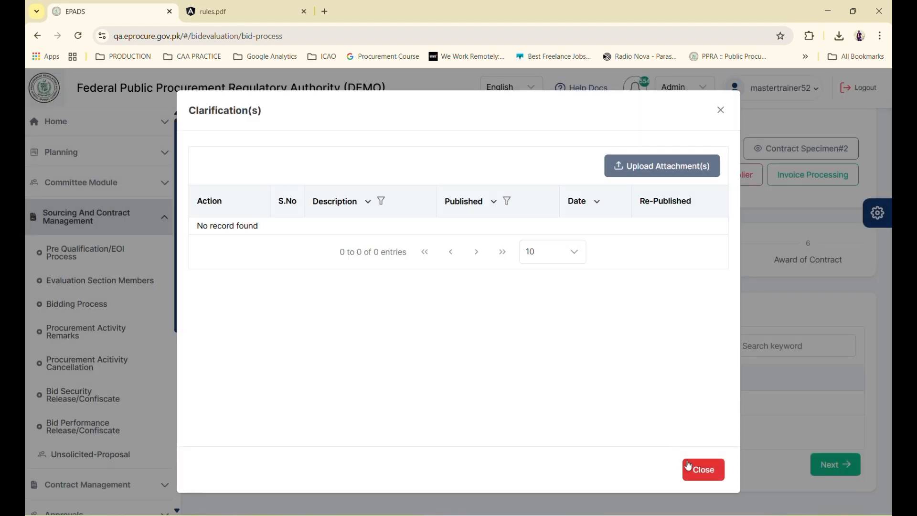
click(689, 466)
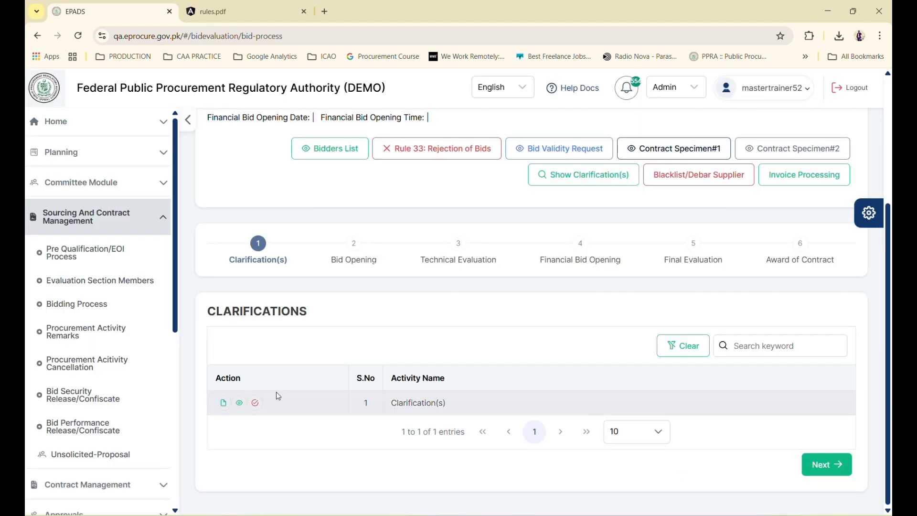
click(255, 403)
click(440, 464)
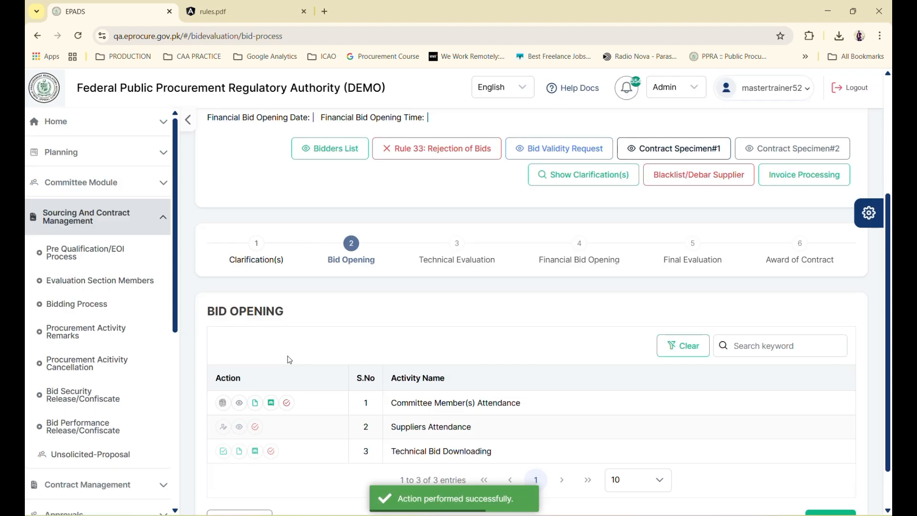
Record the committee member present with PIN verification and complete the Committee Member(s) Attendance step
click(220, 400)
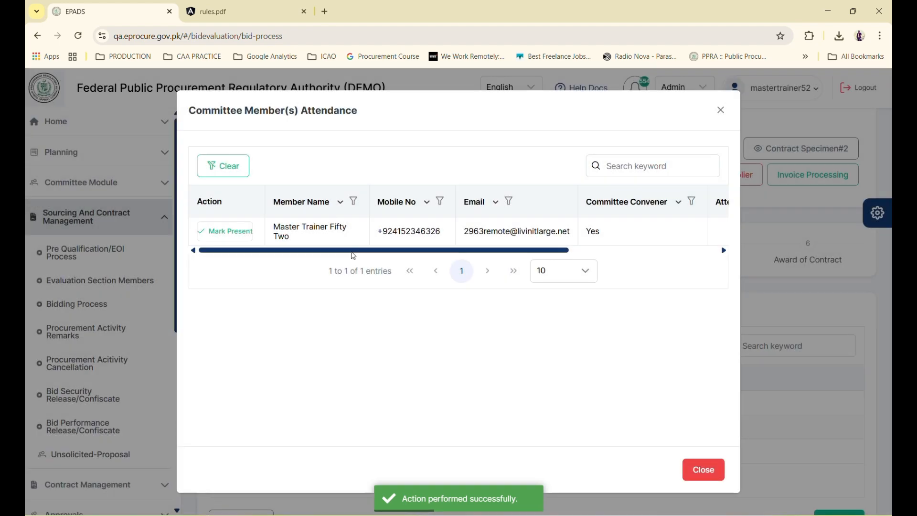
click(224, 233)
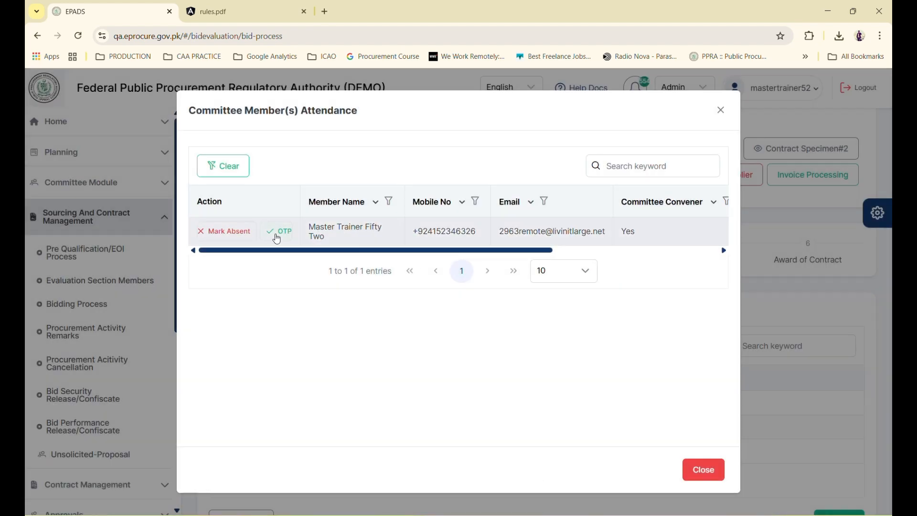
click(275, 234)
click(283, 272)
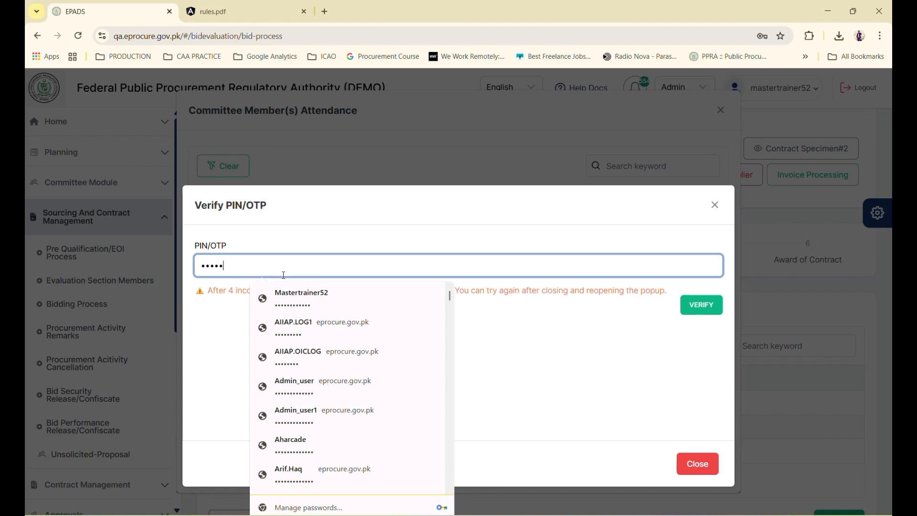
click(701, 304)
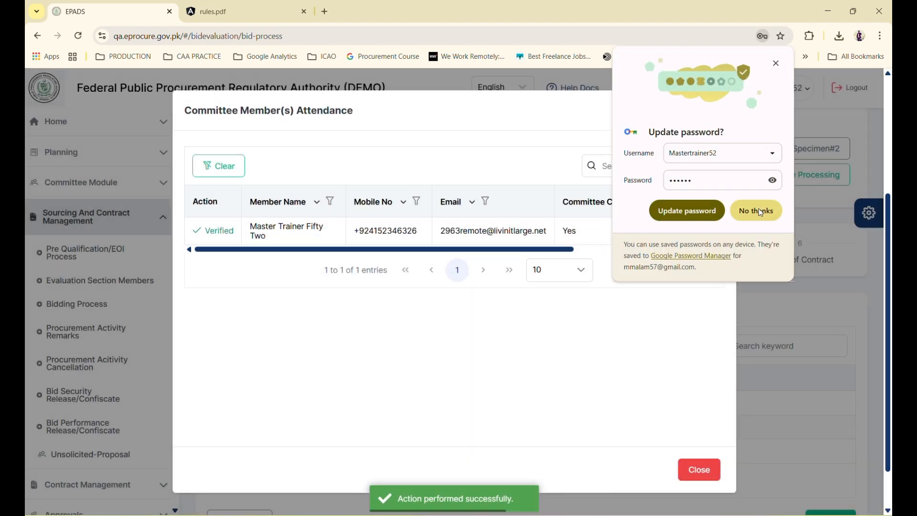
click(757, 210)
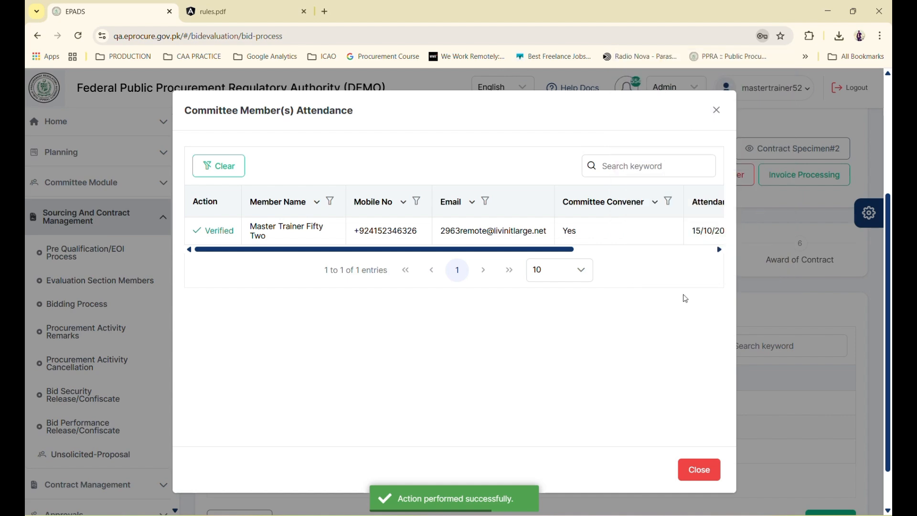
click(693, 470)
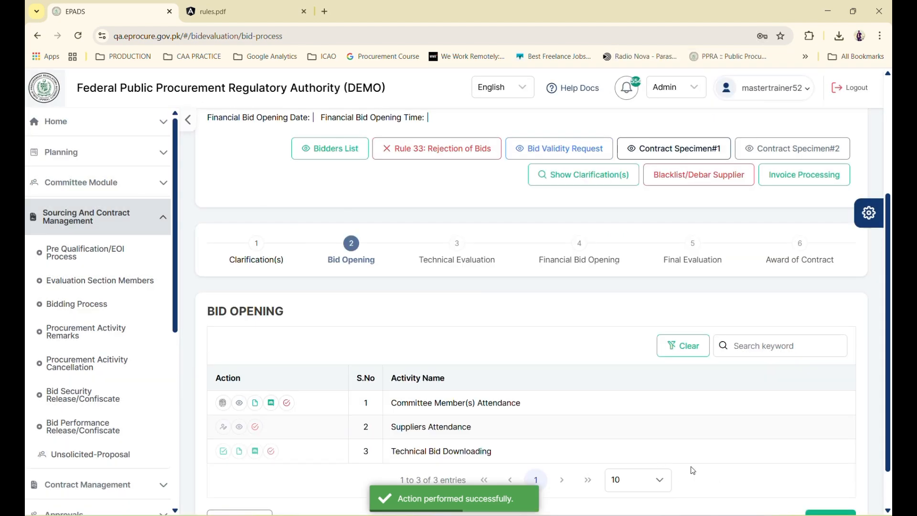
click(287, 403)
click(473, 464)
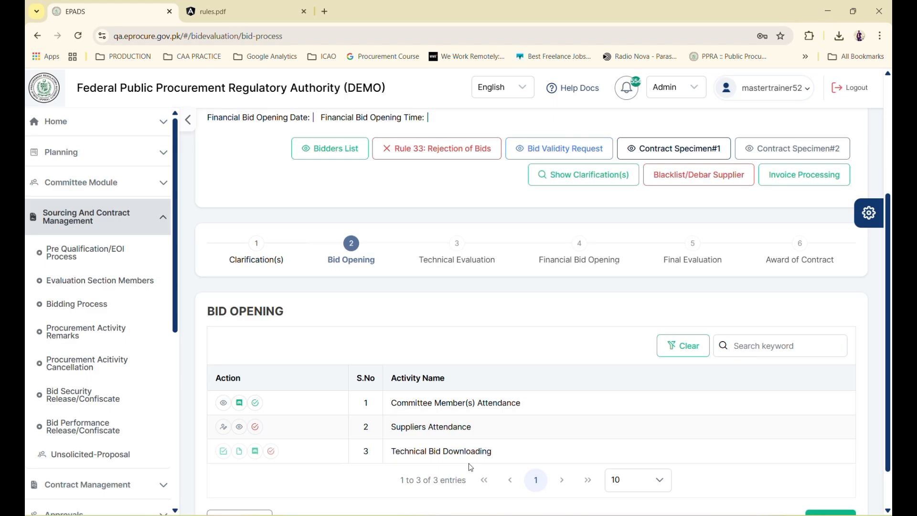
Mark the Suppliers Attendance step as completed
click(223, 427)
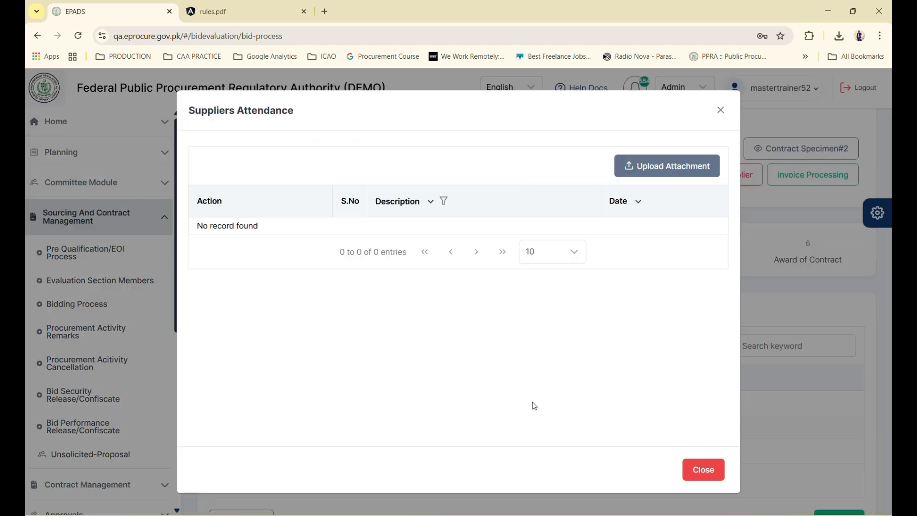
click(686, 470)
click(255, 426)
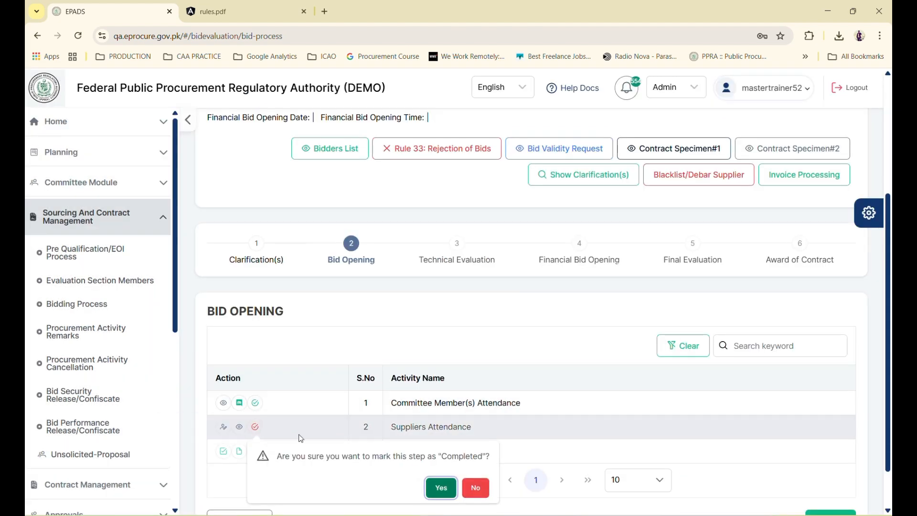
click(443, 488)
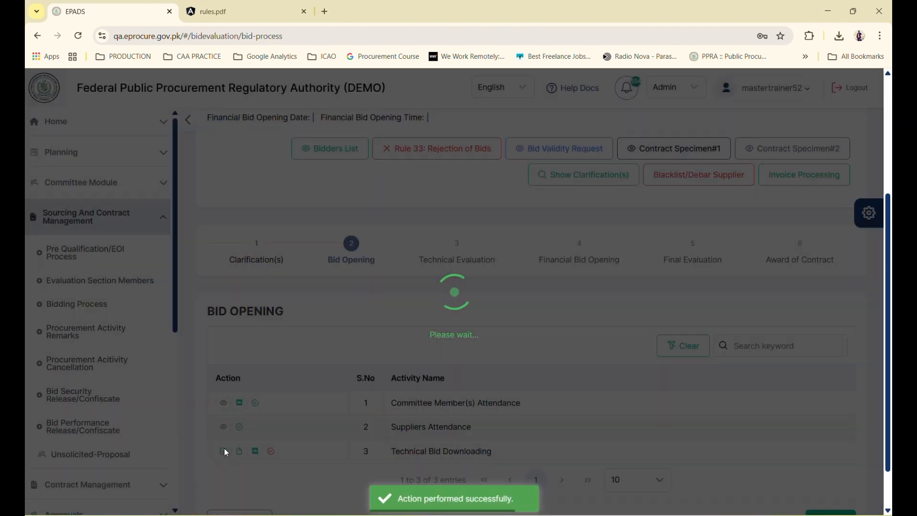
Download and save the first supplier's technical bid from the Technical Bid Downloading list
click(223, 452)
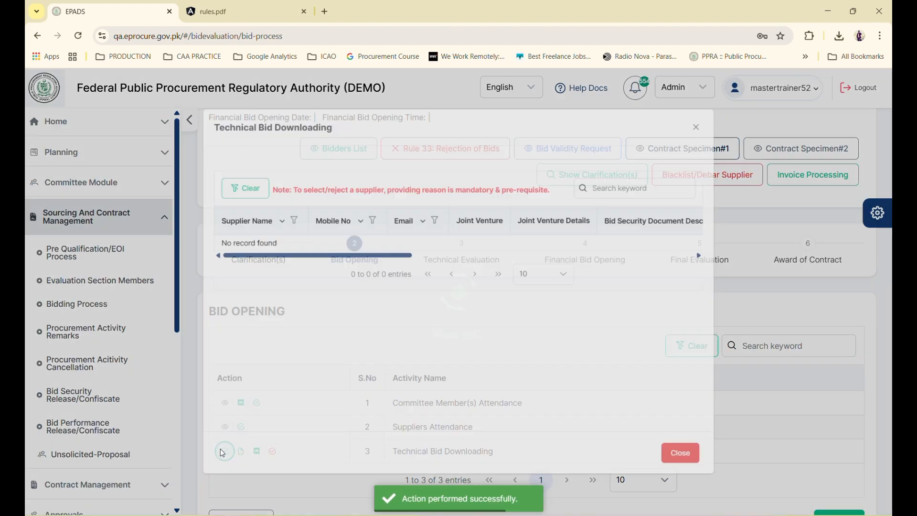
scroll(531, 275, right, 5)
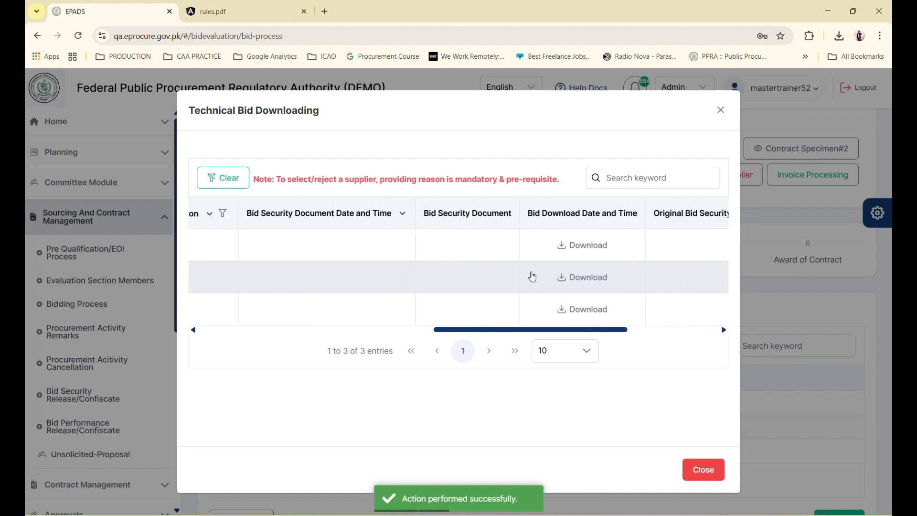
scroll(532, 277, right, 5)
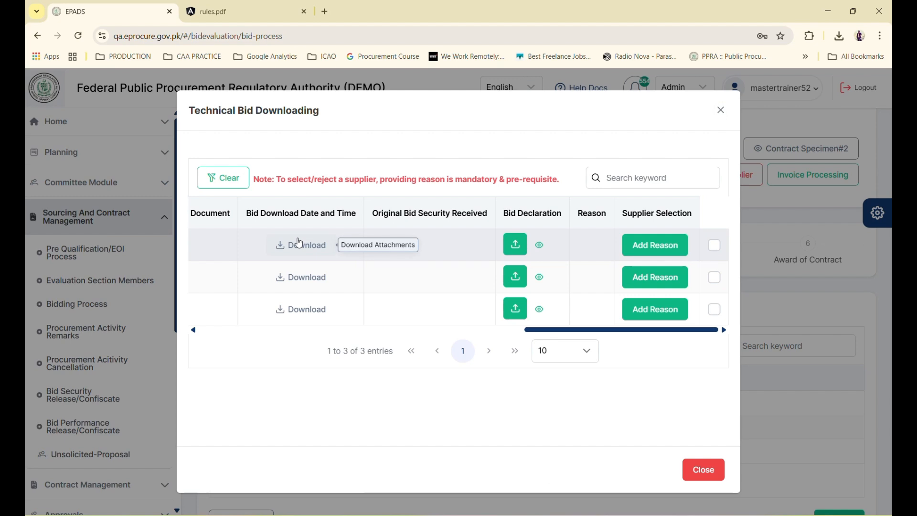
scroll(299, 243, left, 3)
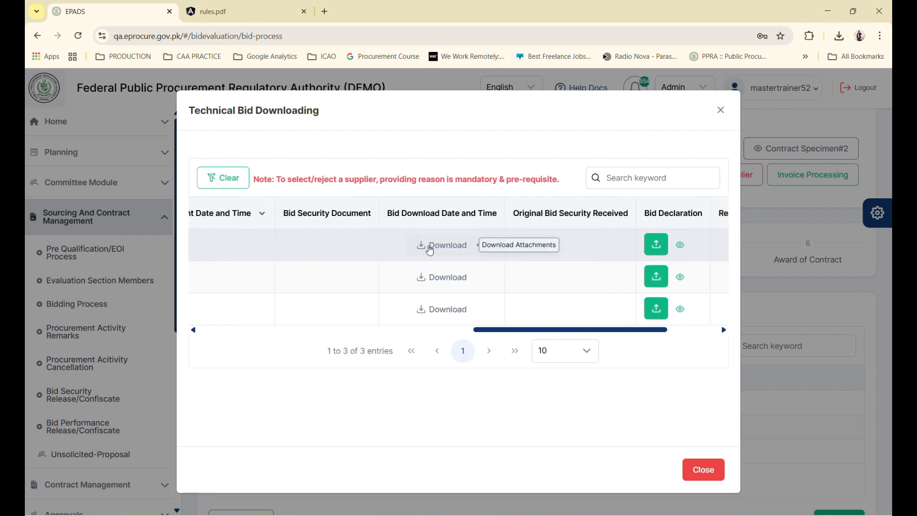
click(430, 251)
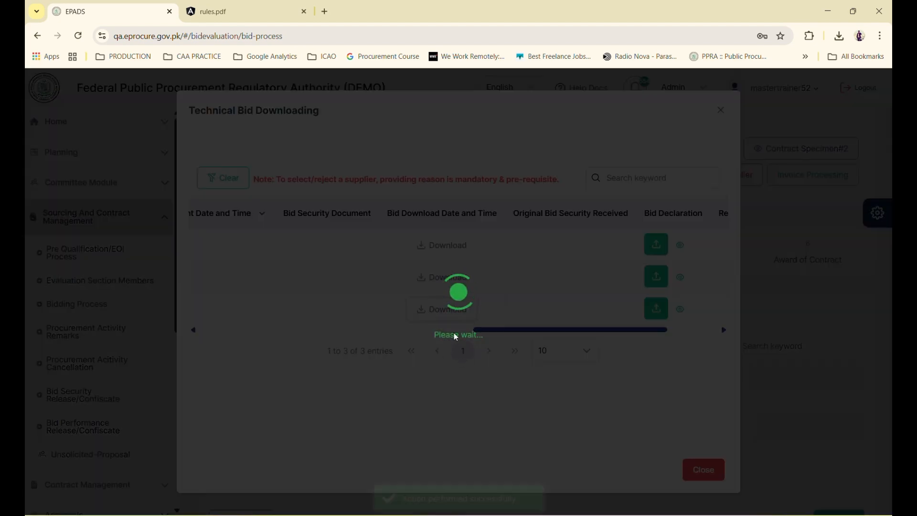
key(Return)
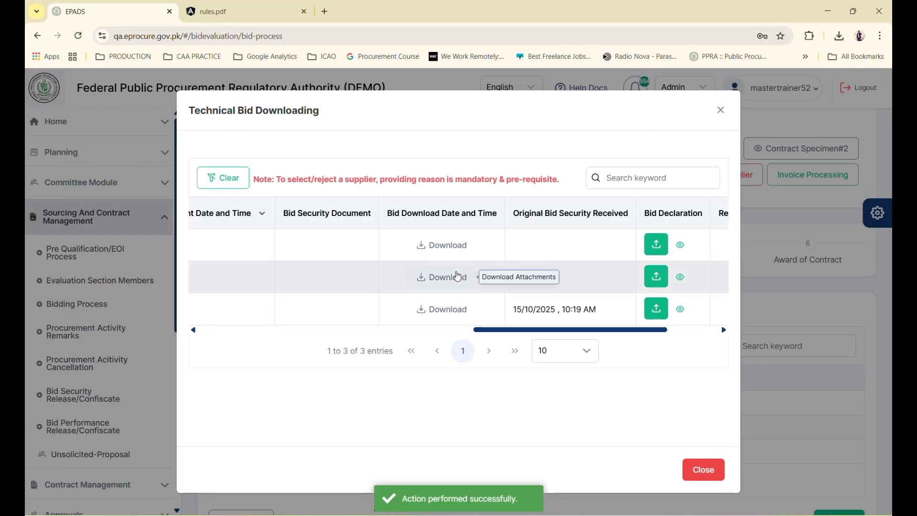
click(706, 471)
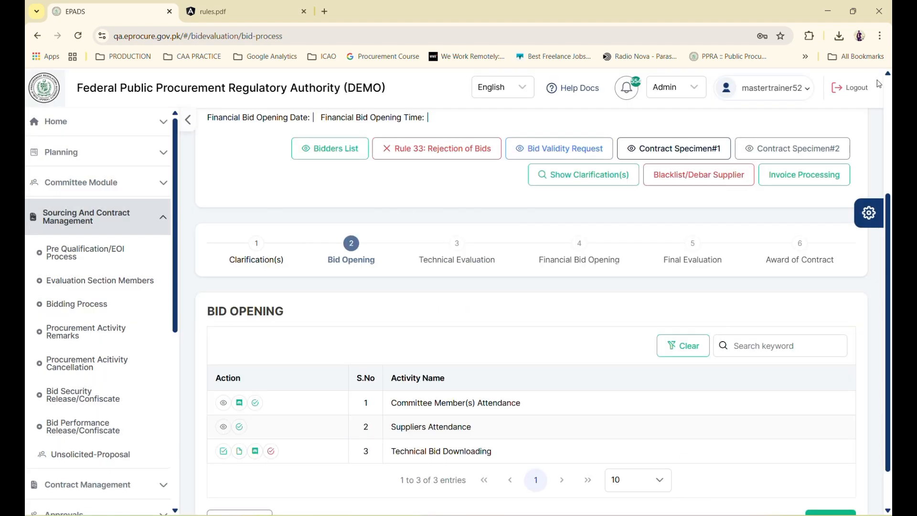
Log out and sign back in as another master trainer, passing the not-a-robot check
click(857, 89)
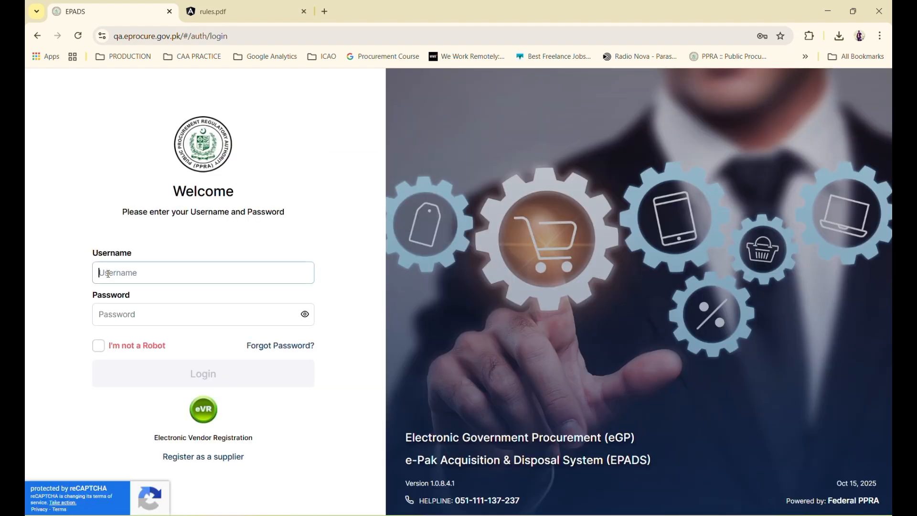
click(108, 274)
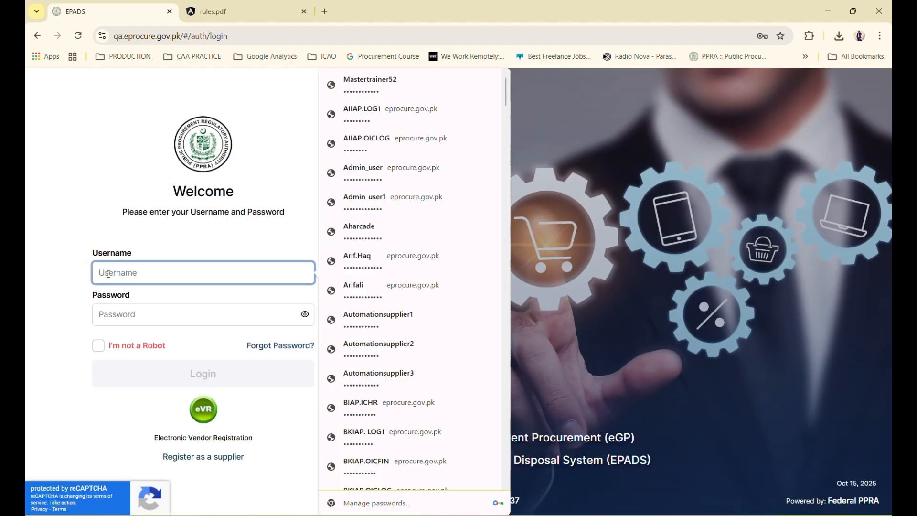
text(mastertr)
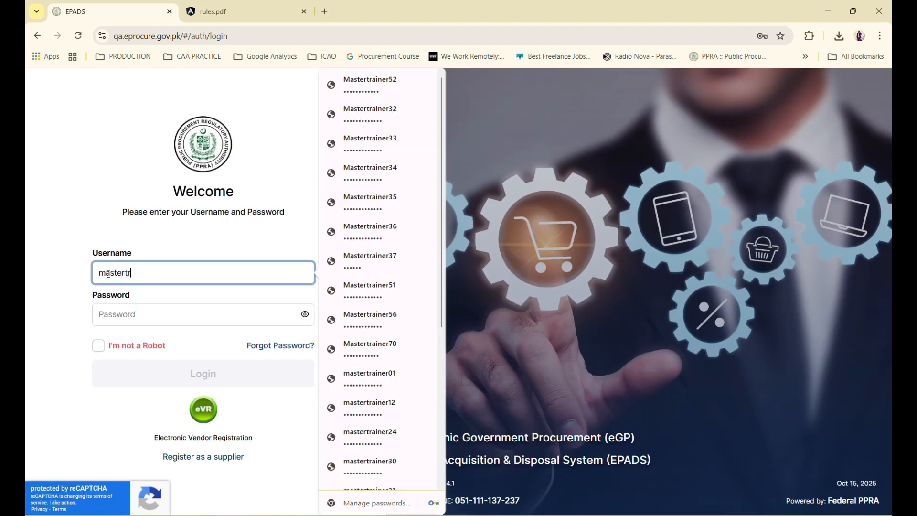
text(ainer70)
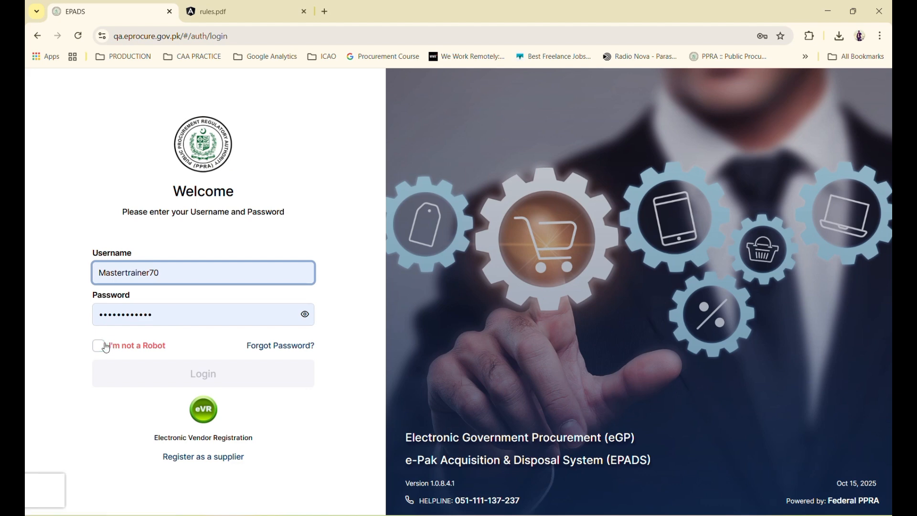
click(101, 347)
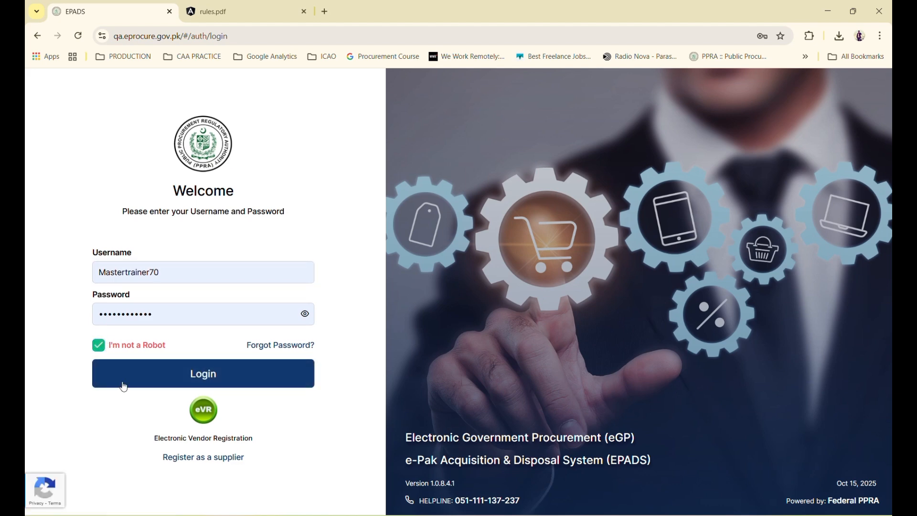
click(122, 380)
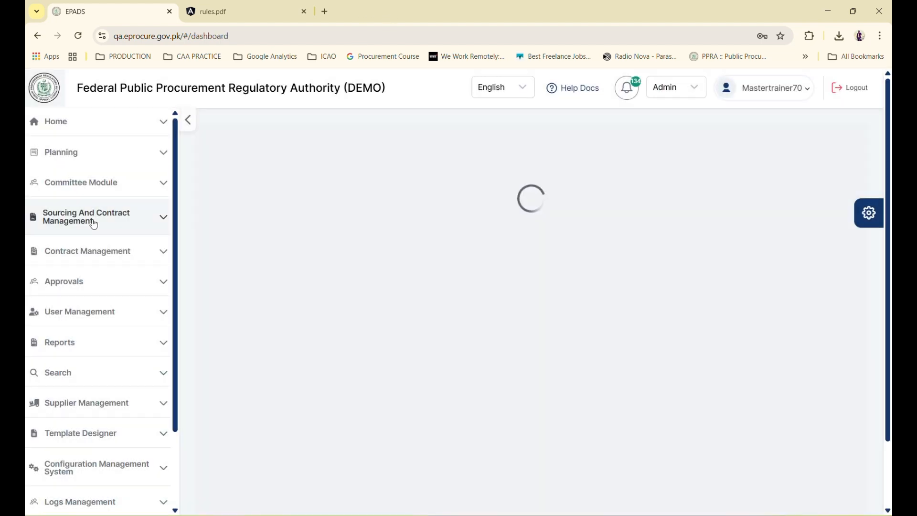
click(92, 221)
List grievances for Procurement of Goods- GRC Test and view the supplier grievance's details
scroll(100, 287, down, 2)
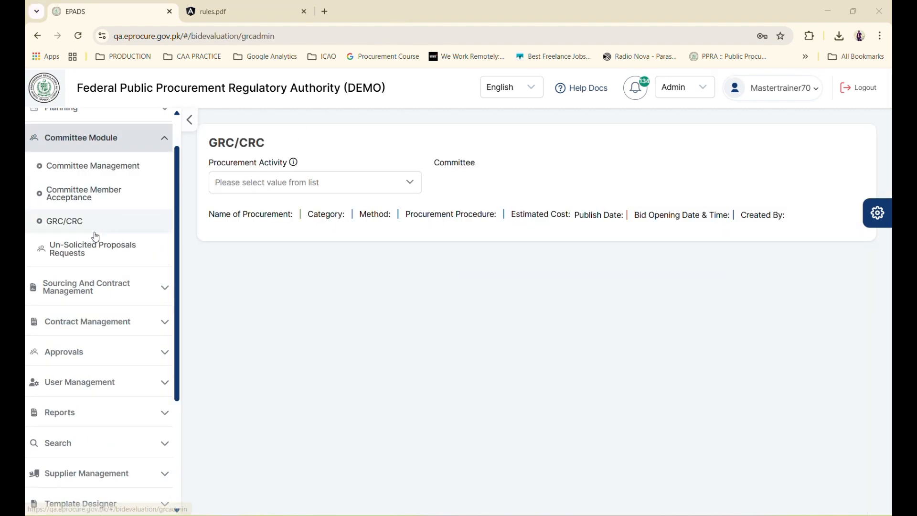
click(263, 184)
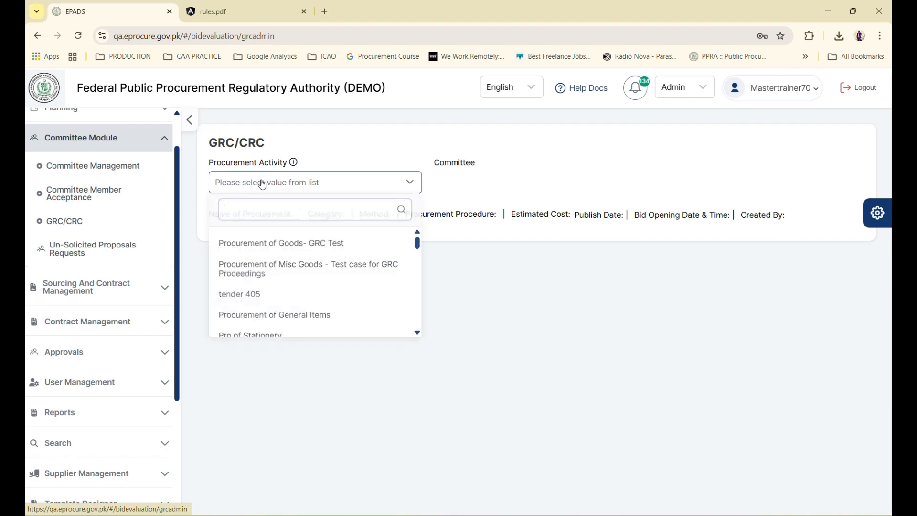
click(300, 254)
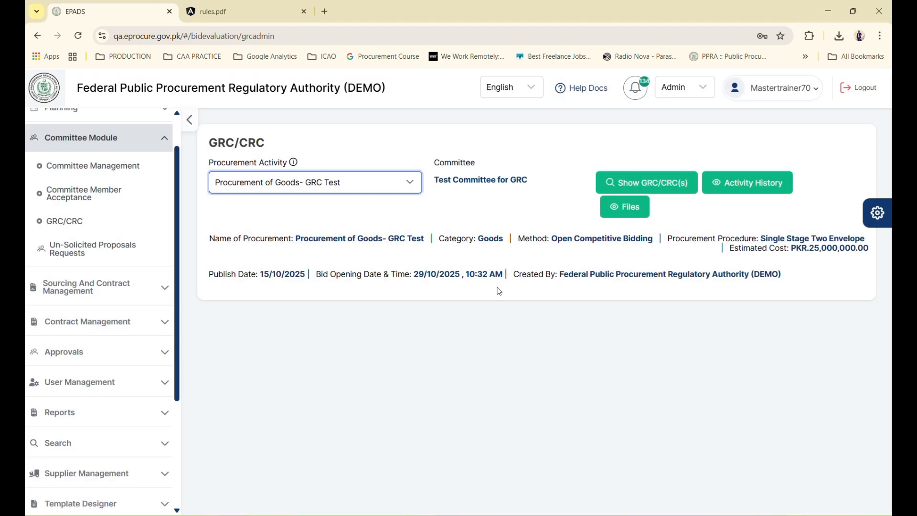
click(677, 180)
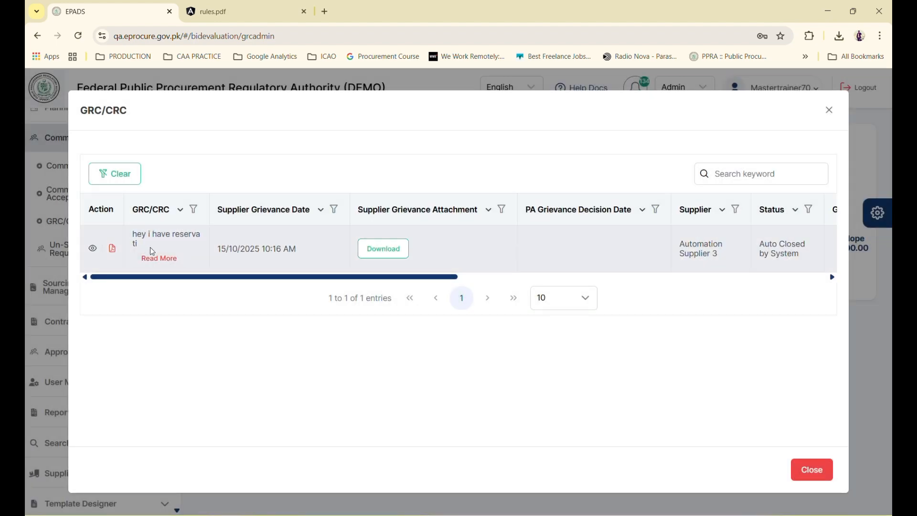
scroll(457, 258, right, 10)
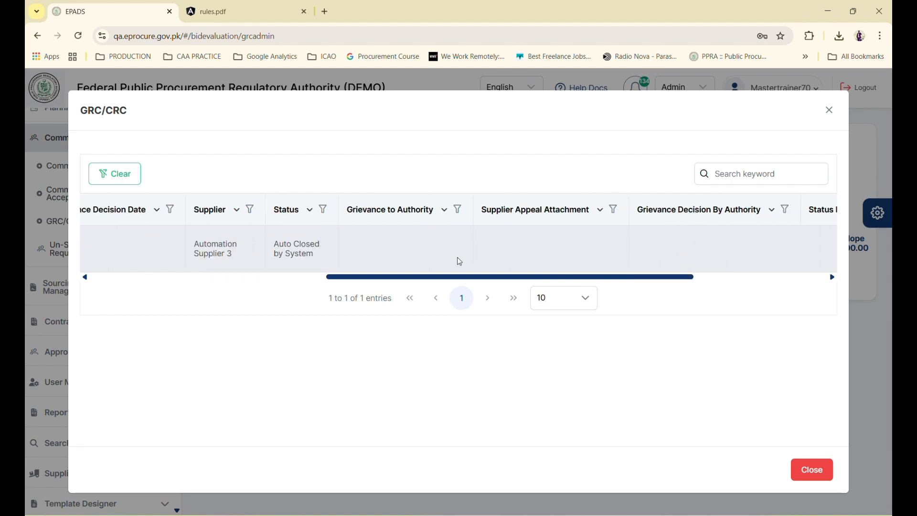
scroll(458, 260, right, 3)
scroll(452, 260, left, 10)
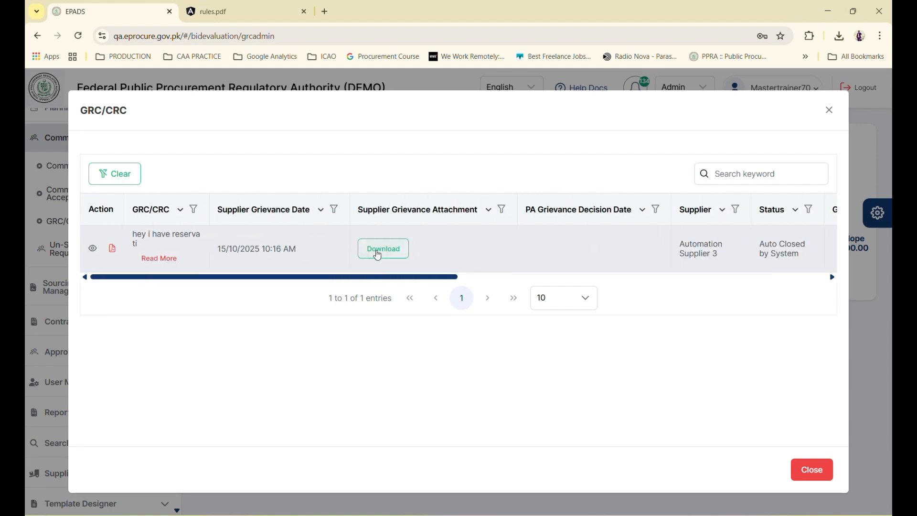
click(92, 249)
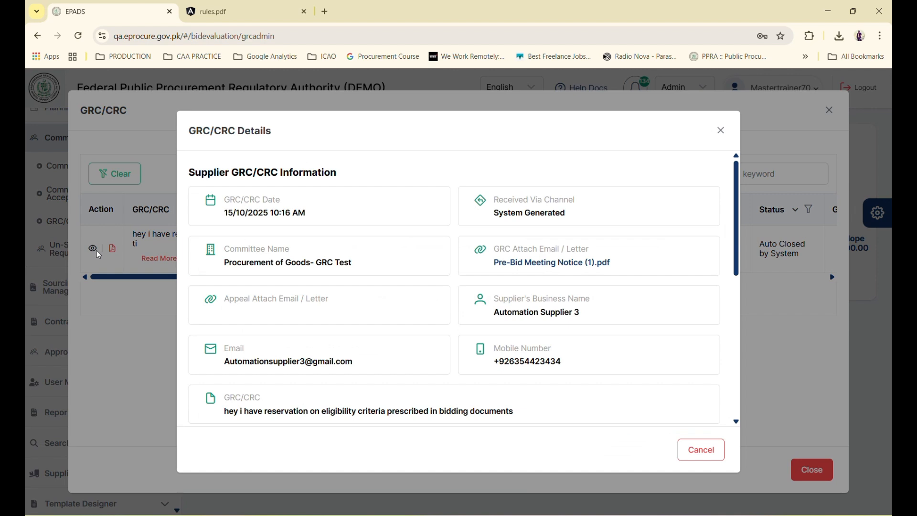
Review the 15/10/2025 10:16 AM grievance marked Auto Closed by System, briefly checking the supplier's window
scroll(365, 316, down, 8)
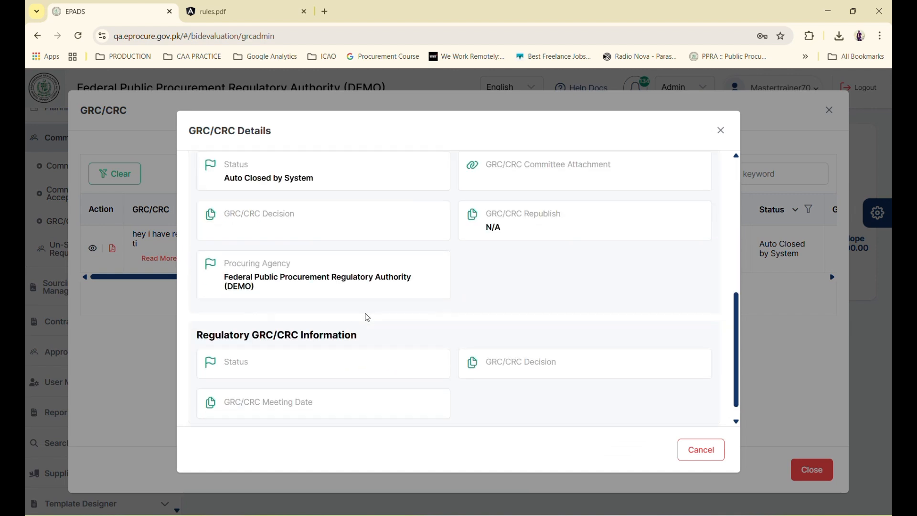
scroll(366, 318, up, 1)
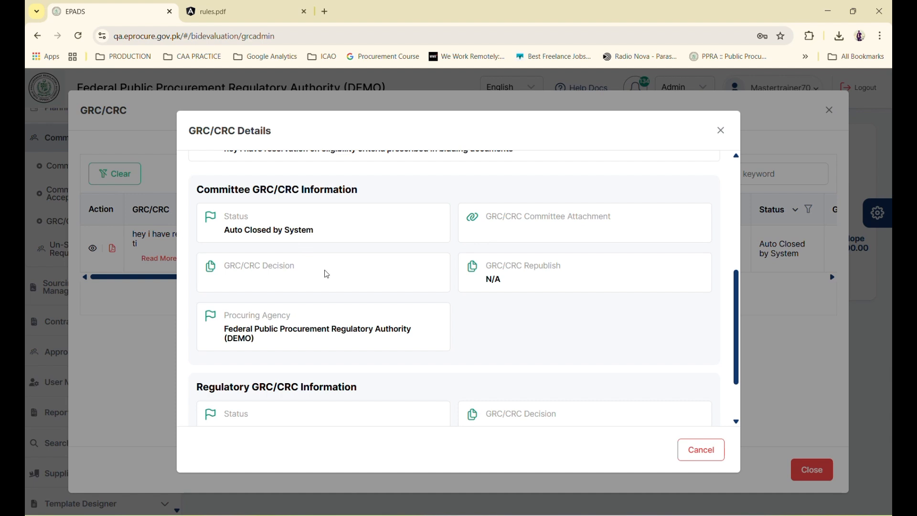
scroll(338, 286, down, 2)
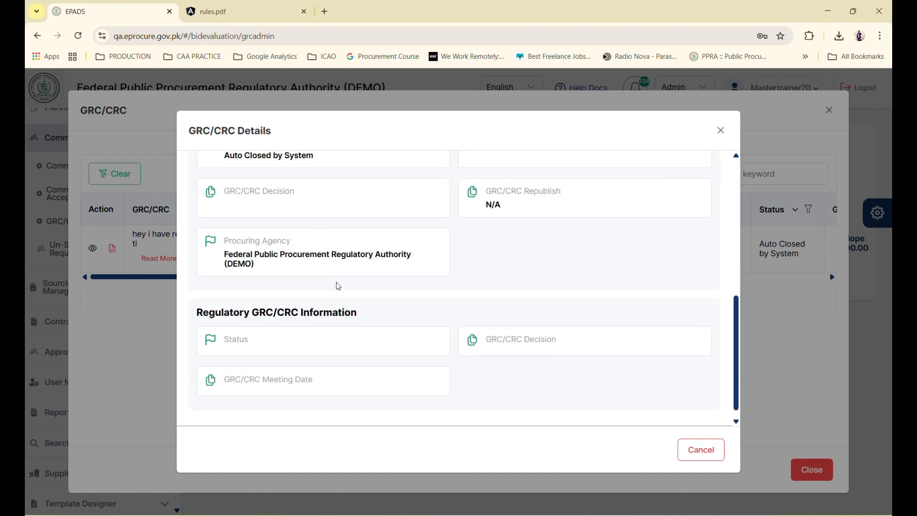
scroll(339, 286, up, 3)
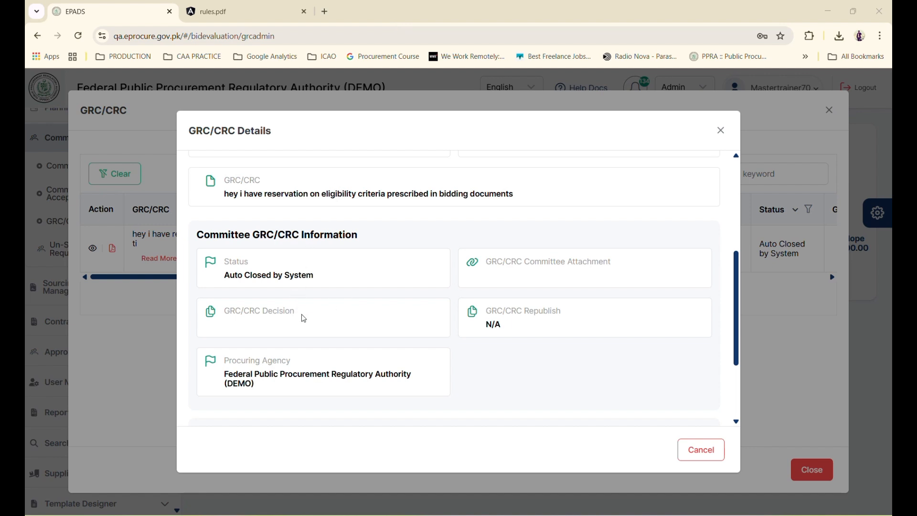
scroll(308, 320, down, 3)
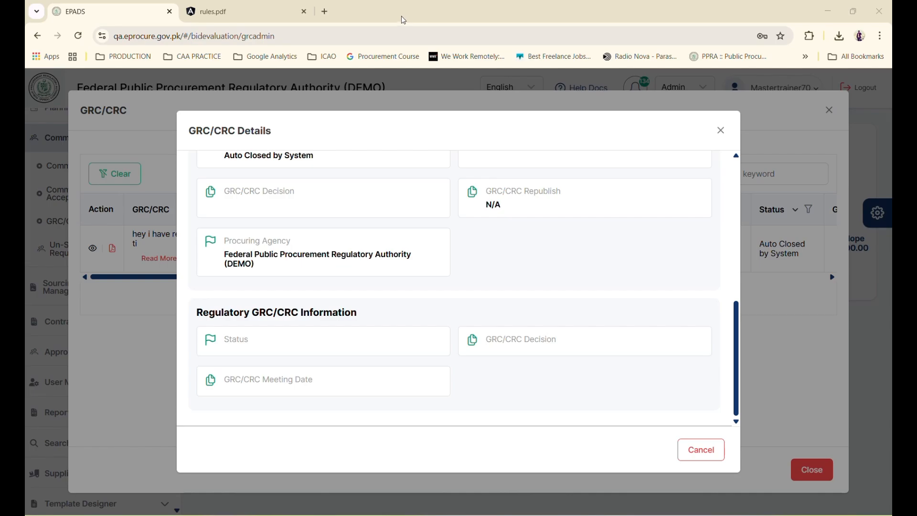
key(alt+Tab)
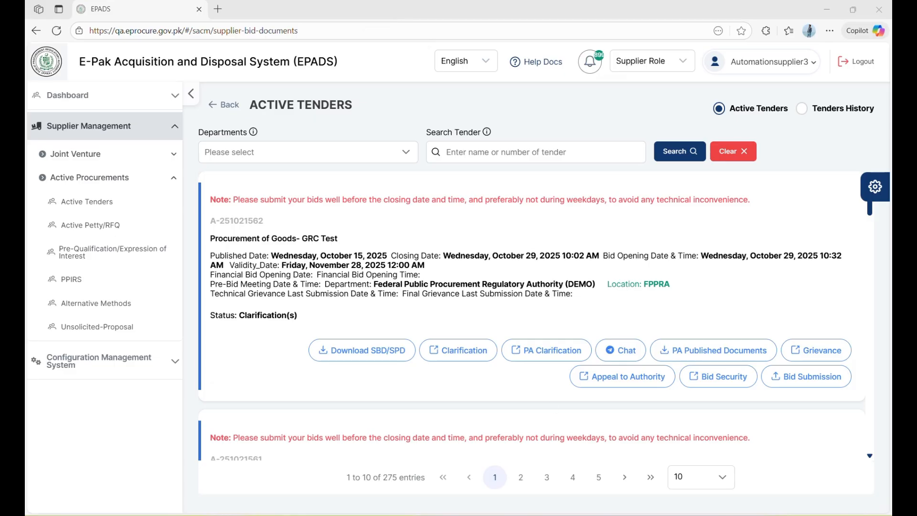
key(alt+Tab)
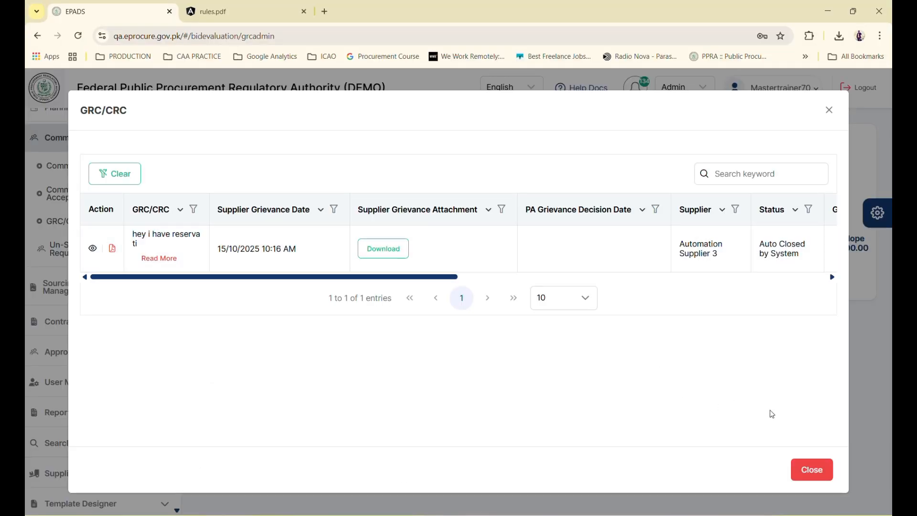
Close the grievance list and log in as another master trainer using the saved password
click(817, 475)
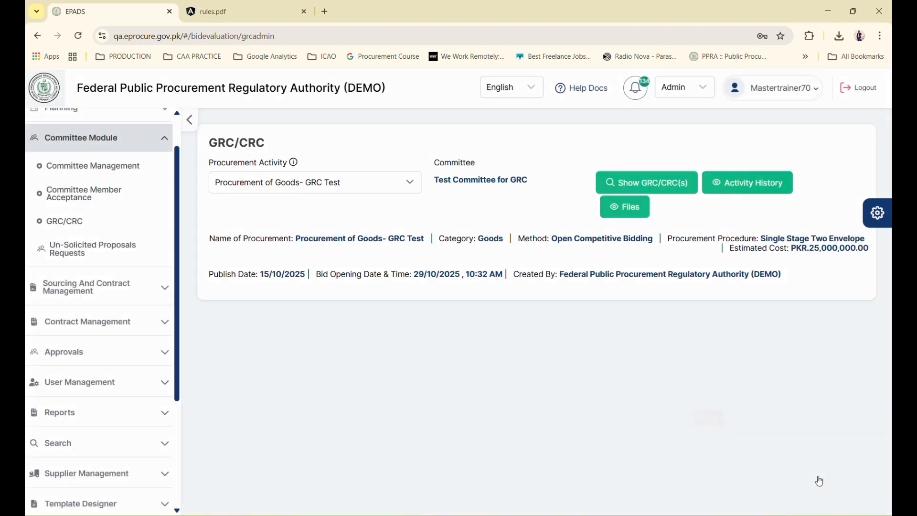
click(851, 93)
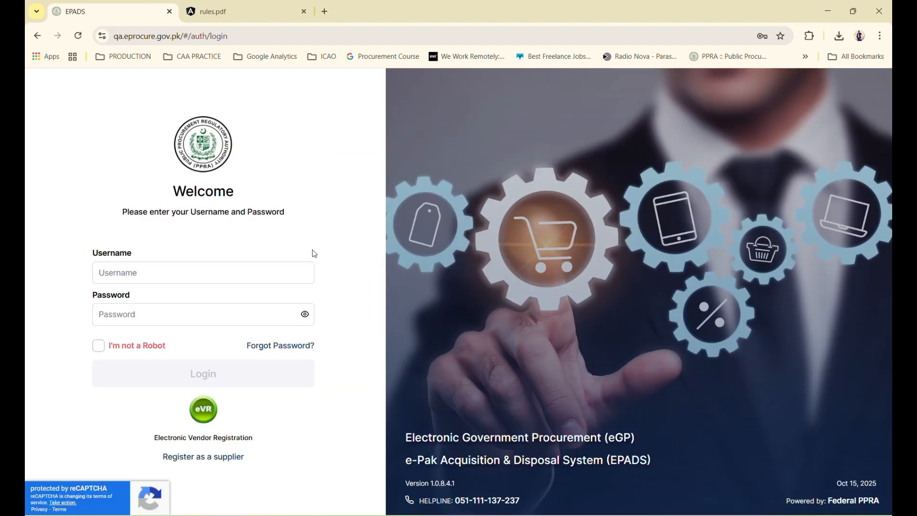
click(239, 283)
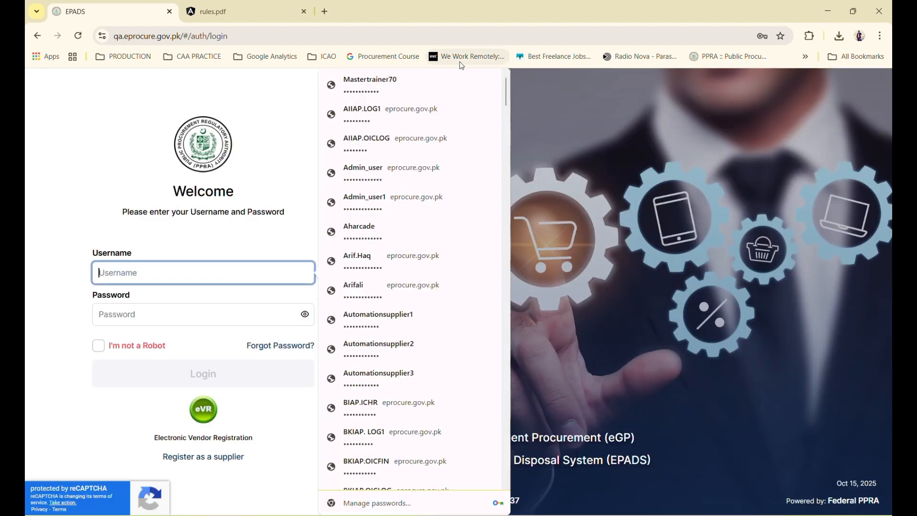
text(mastertr)
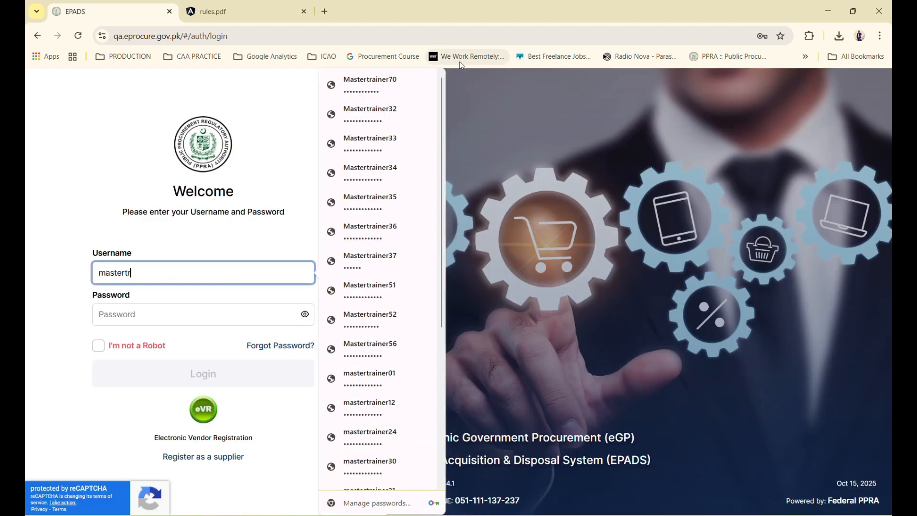
text(ainer52)
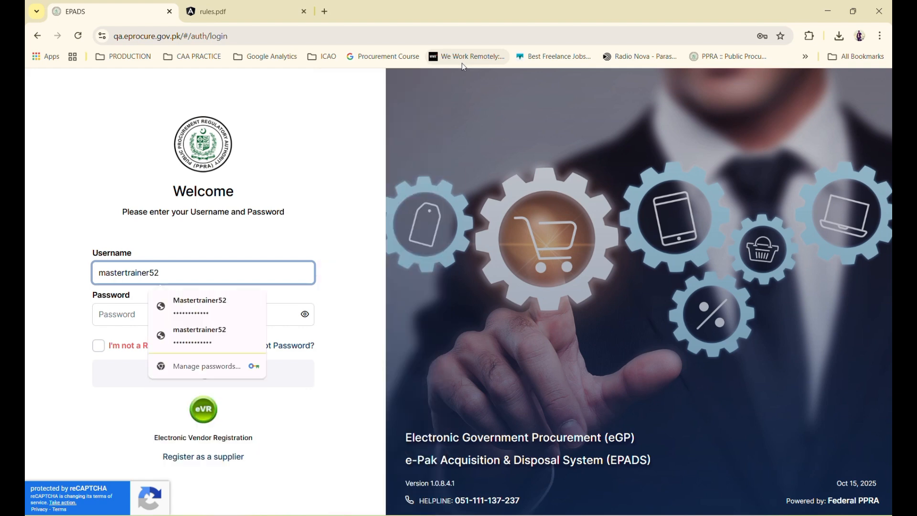
click(225, 304)
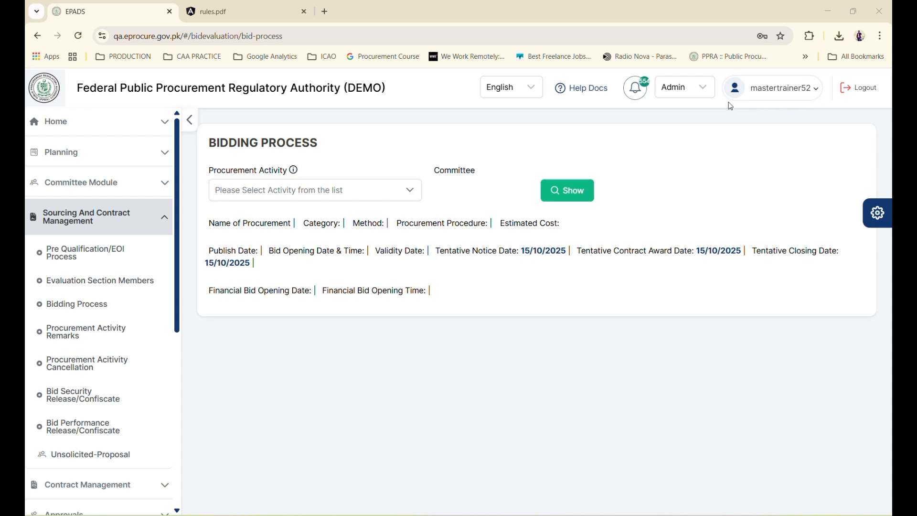
Load the bidding details for Procurement of Goods- GRC Test
click(723, 101)
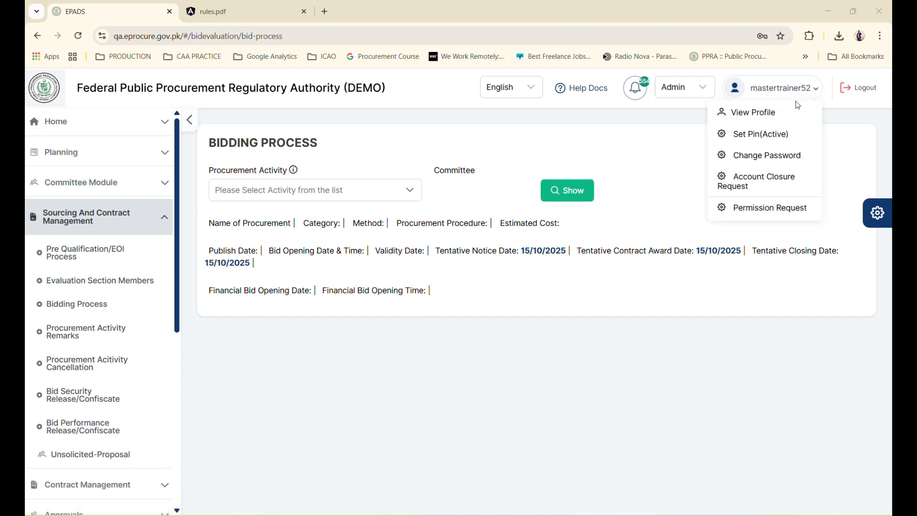
click(274, 194)
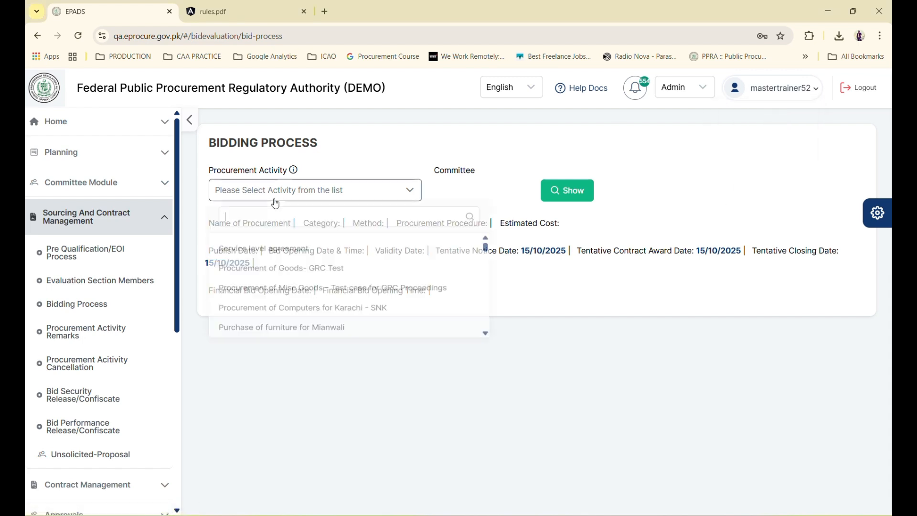
click(283, 277)
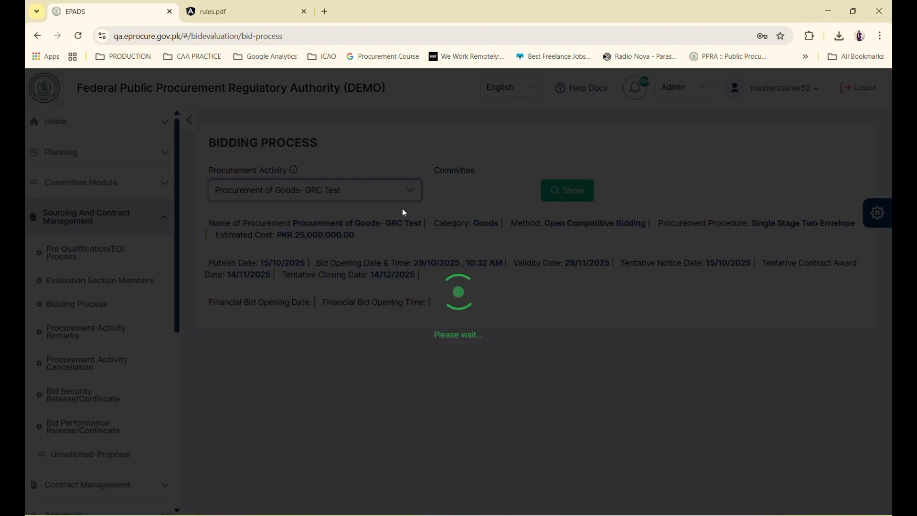
click(562, 191)
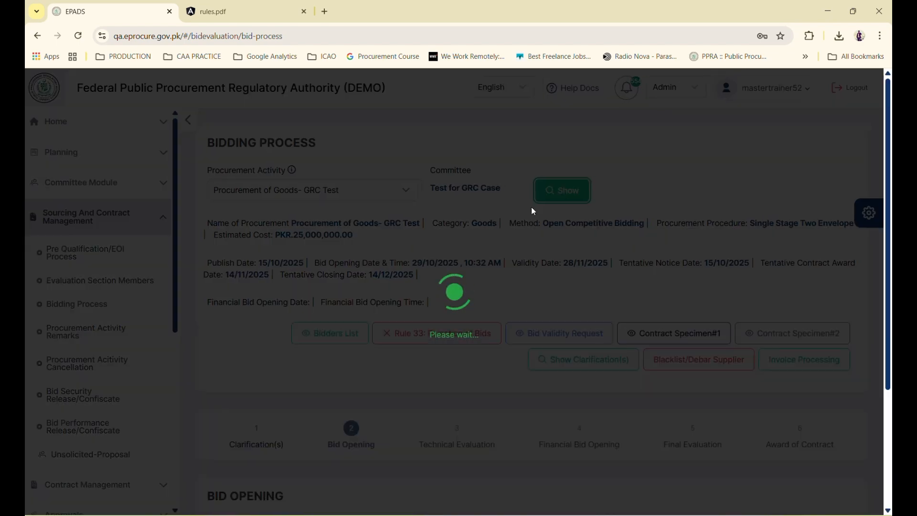
scroll(331, 477, down, 5)
Download the suppliers' technical bids and begin the first supplier's bid declaration upload
click(224, 398)
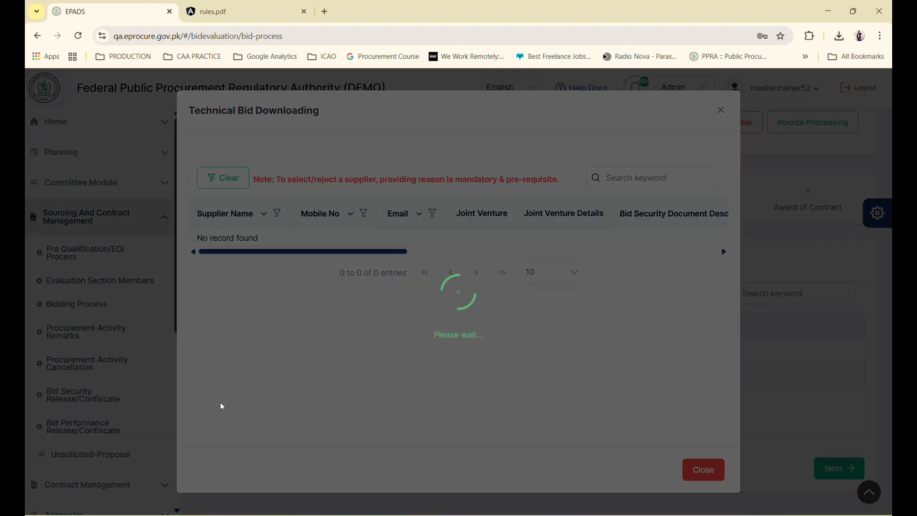
scroll(507, 251, right, 5)
scroll(507, 251, right, 5)
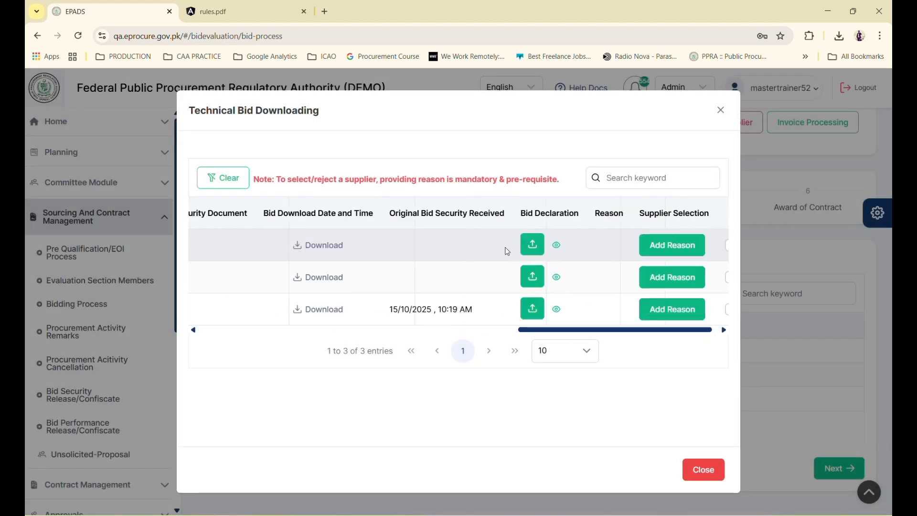
click(305, 252)
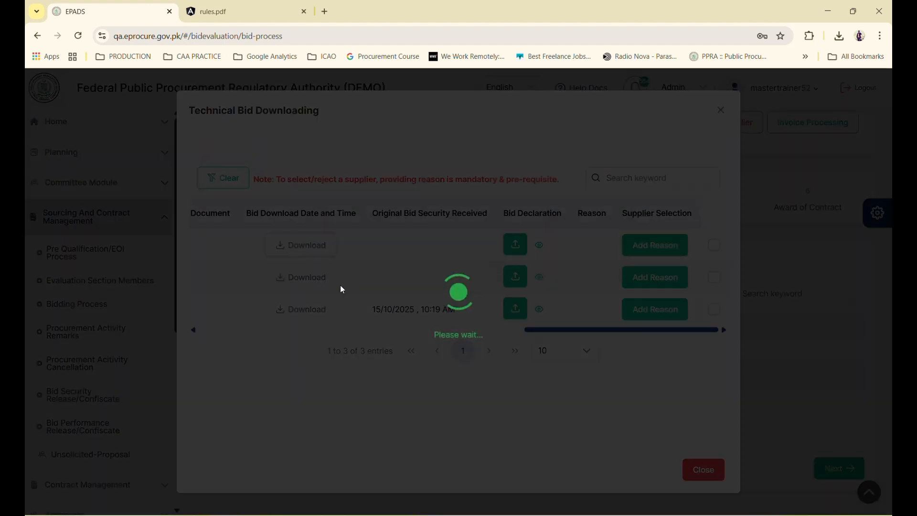
key(Escape)
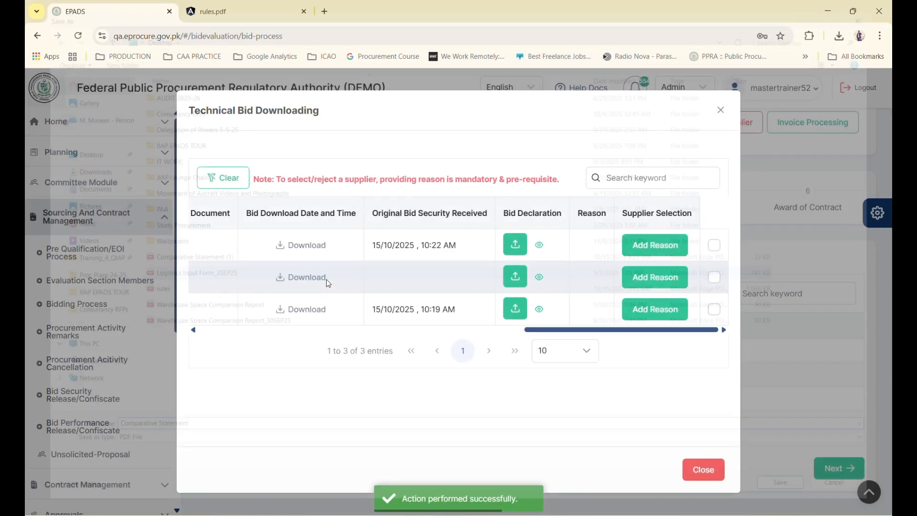
click(326, 280)
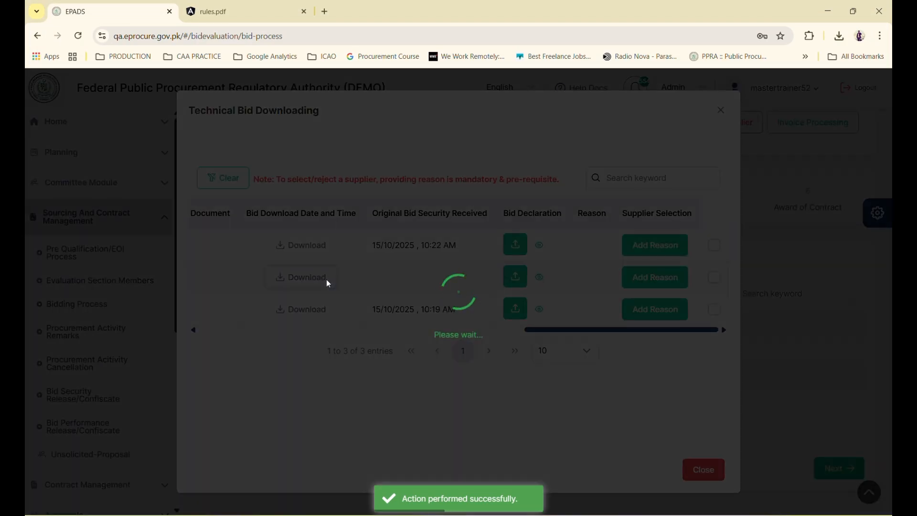
key(Escape)
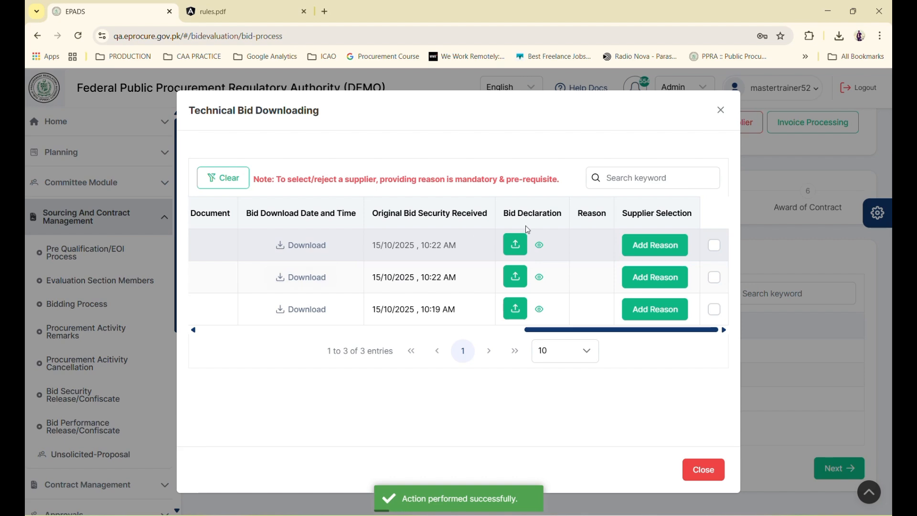
click(515, 244)
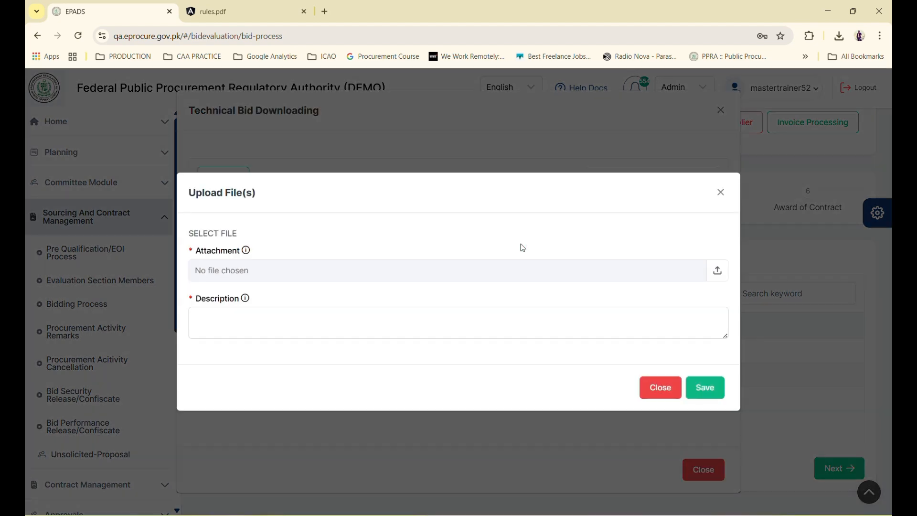
Upload Comparative Statement (1).pdf with description 'Origin' as the first bid declaration
click(478, 270)
click(233, 275)
double_click(233, 276)
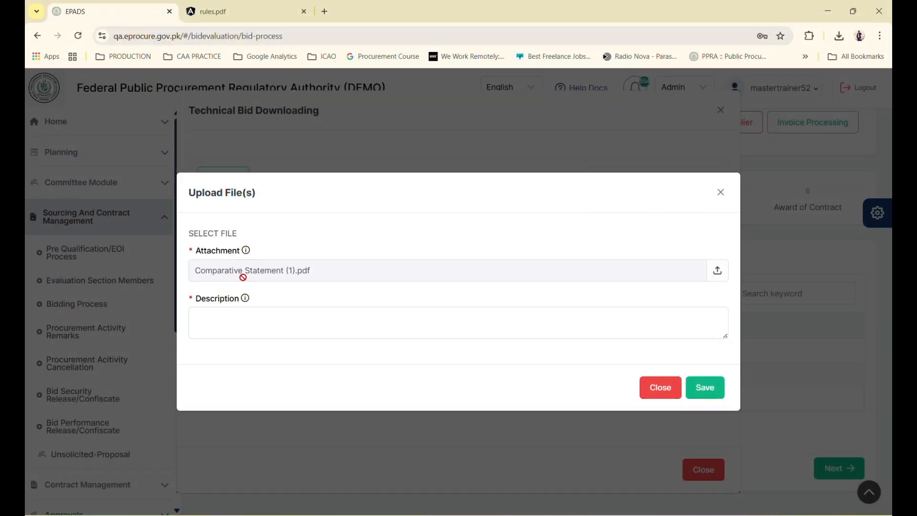
click(322, 312)
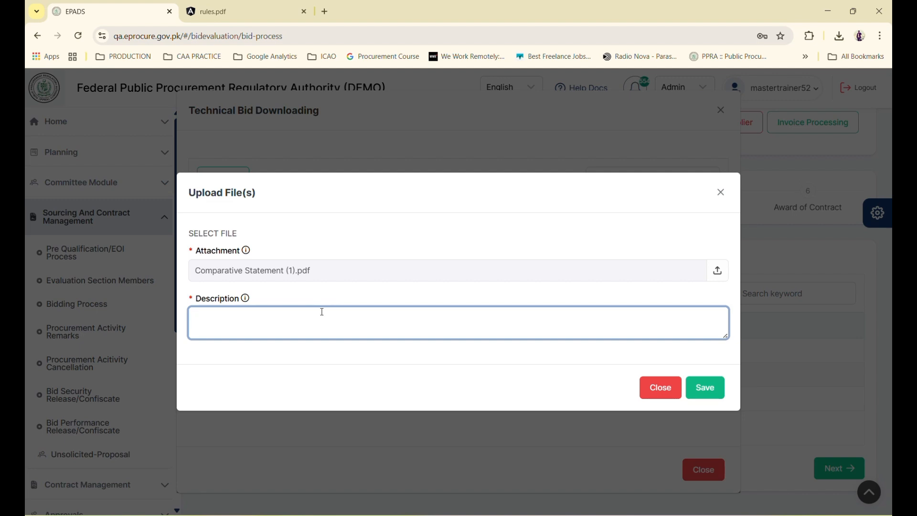
text(Original Received)
click(705, 388)
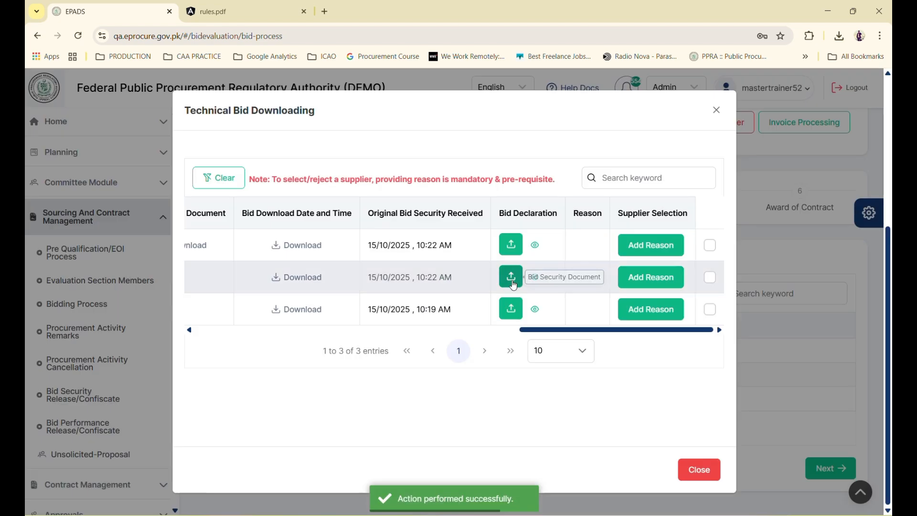
Attach Comparative Statement (1).pdf as the next supplier's bid declaration
click(509, 271)
click(442, 276)
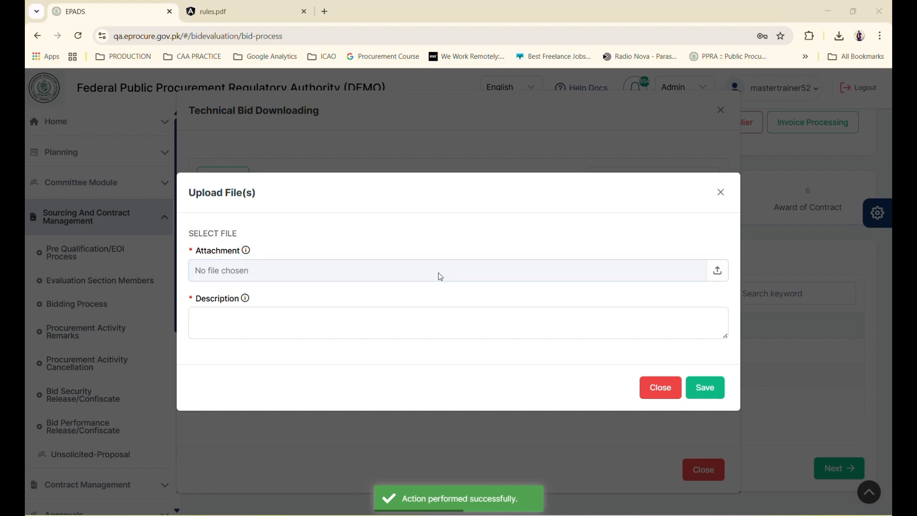
double_click(231, 278)
click(396, 325)
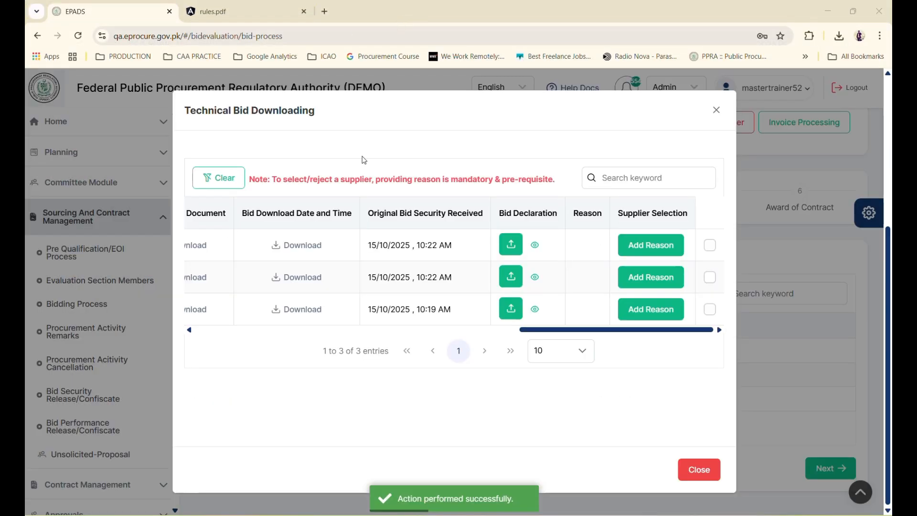
scroll(356, 293, left, 1)
scroll(358, 297, left, 1)
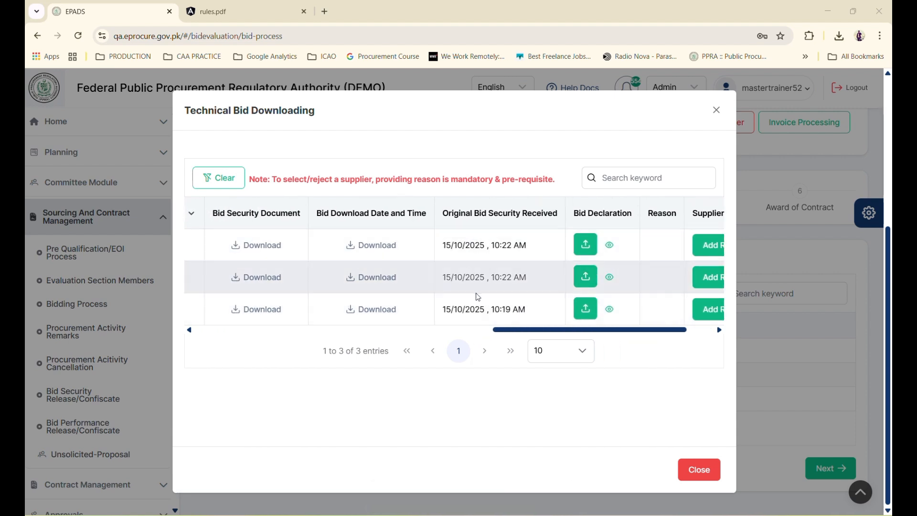
scroll(320, 244, left, 3)
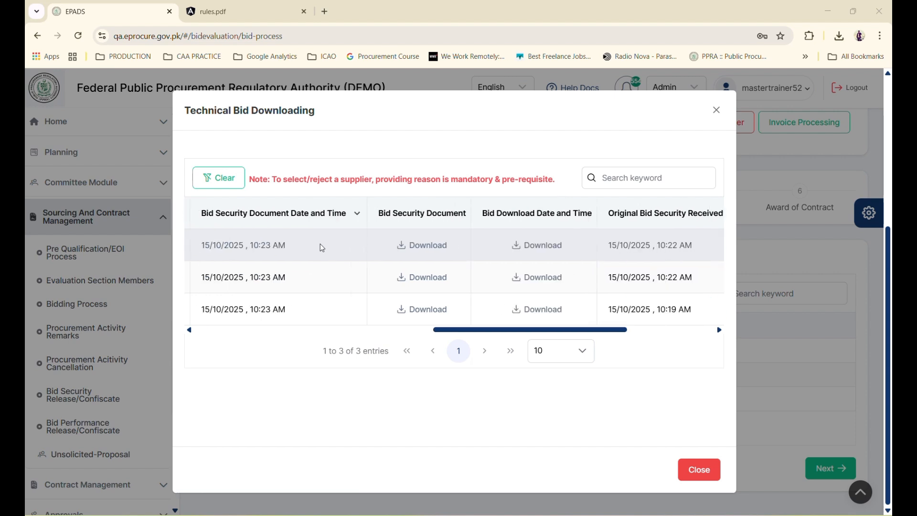
scroll(321, 247, left, 3)
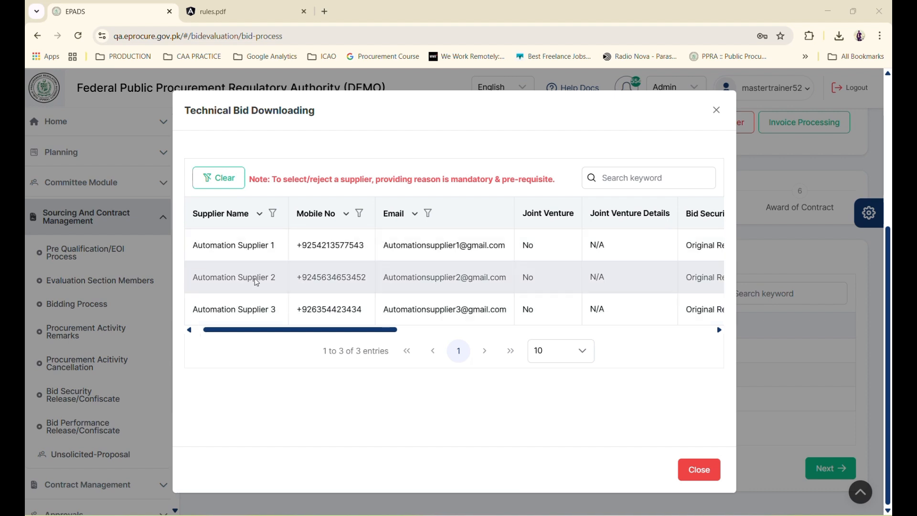
scroll(256, 282, right, 5)
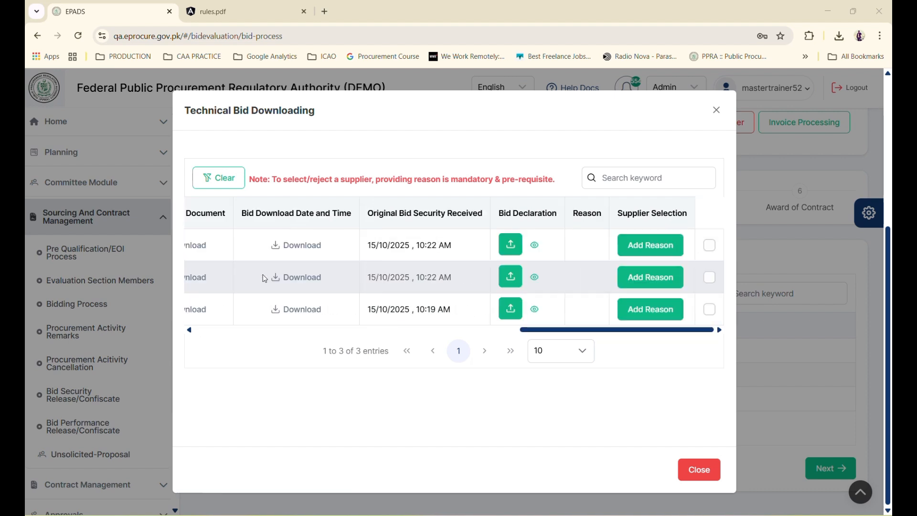
Select the first two suppliers, saving the reason Qualified for each
click(710, 246)
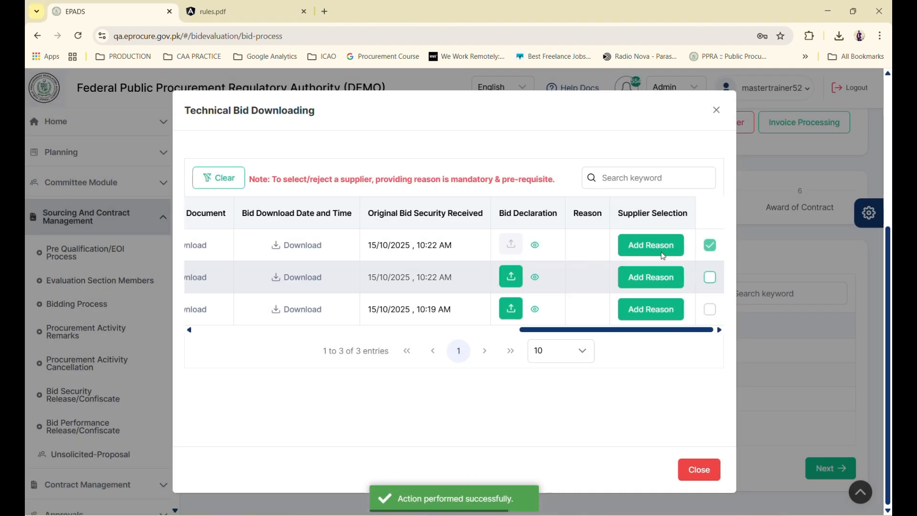
click(651, 246)
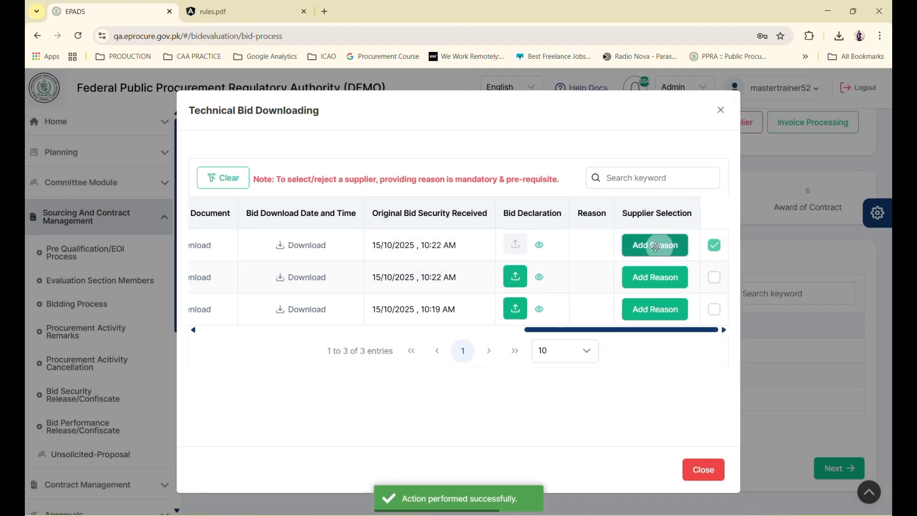
click(541, 293)
text(Qu)
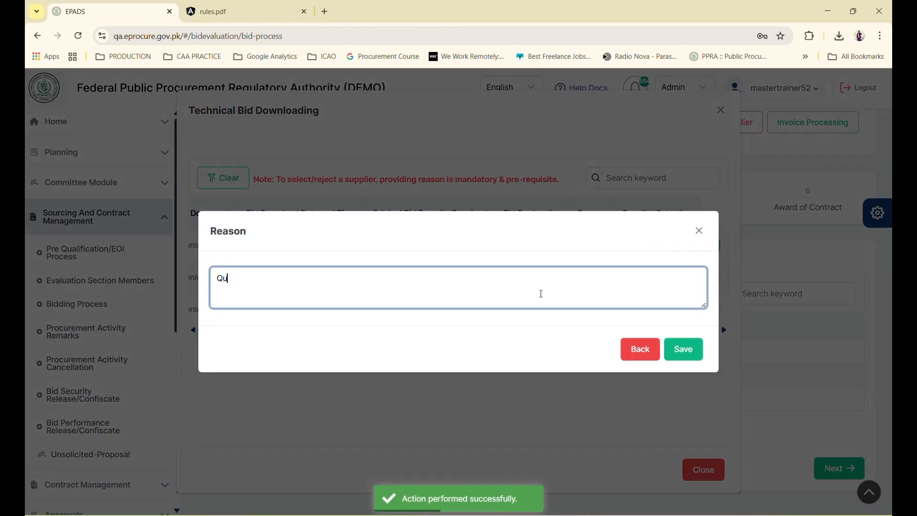
text(alified)
click(684, 349)
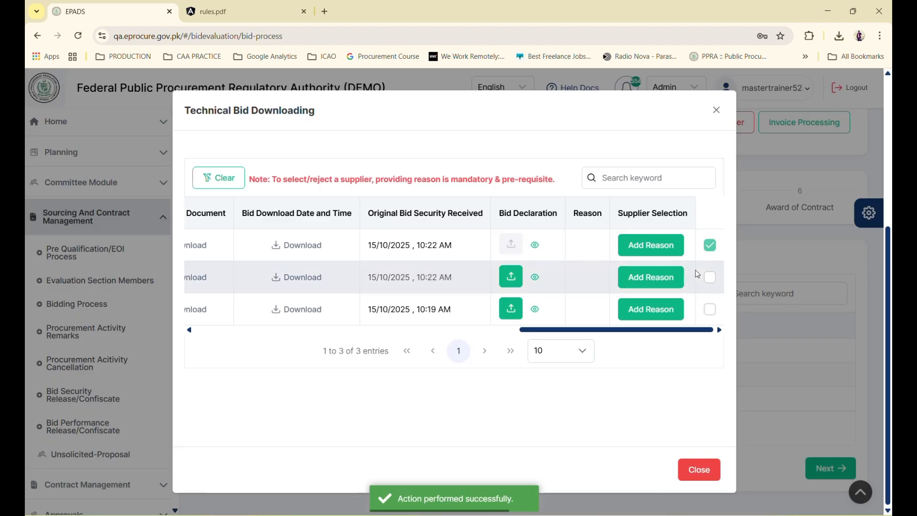
click(711, 277)
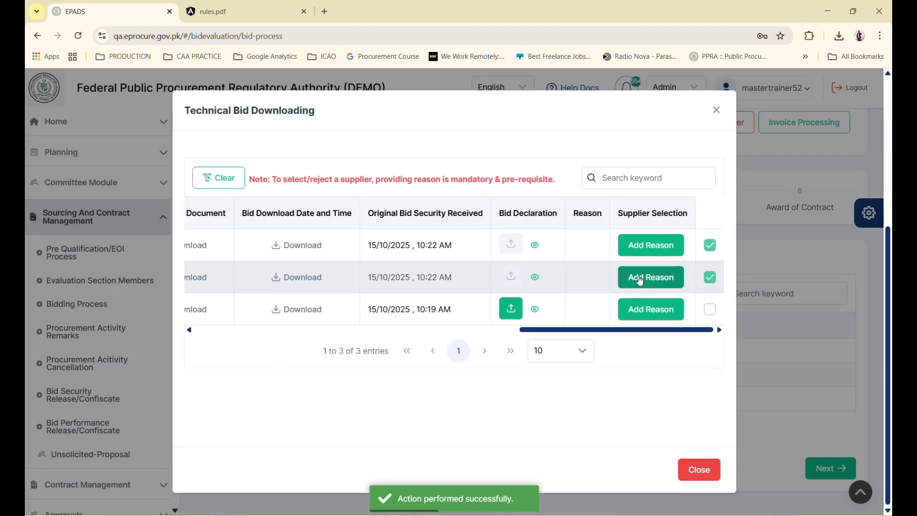
click(646, 277)
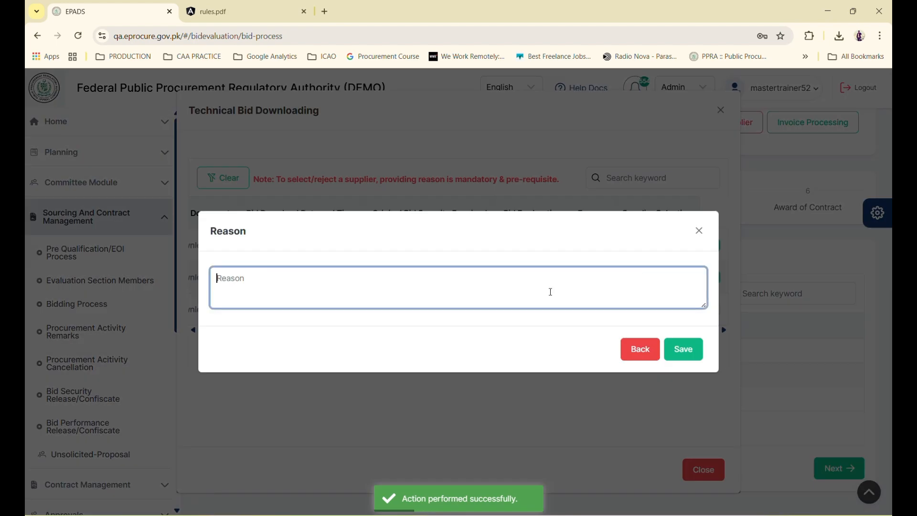
text(Qualife)
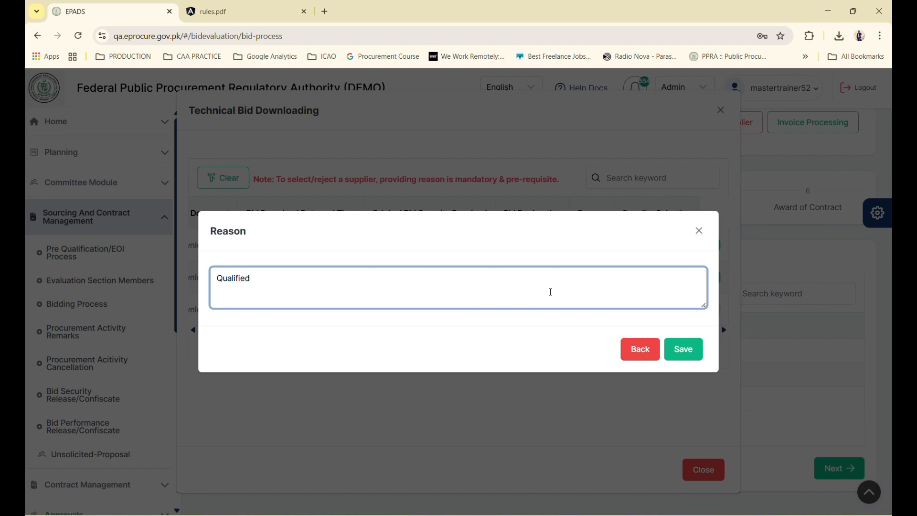
click(671, 349)
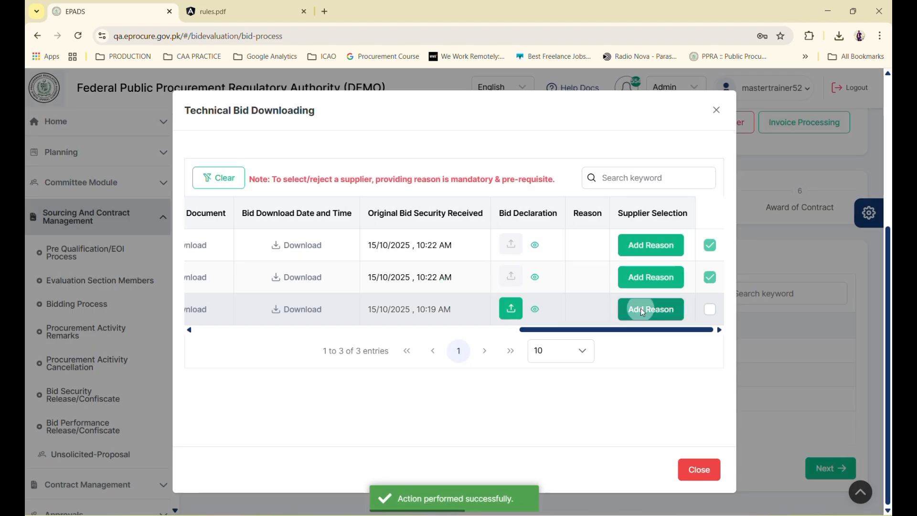
Save Disqualified as the third supplier's reason and close the Technical Bid Downloading list
click(644, 313)
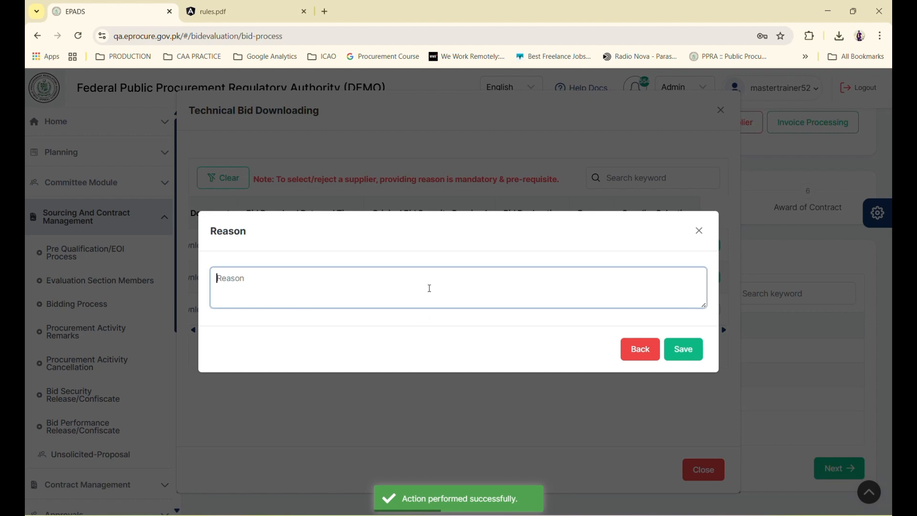
text(Disquali)
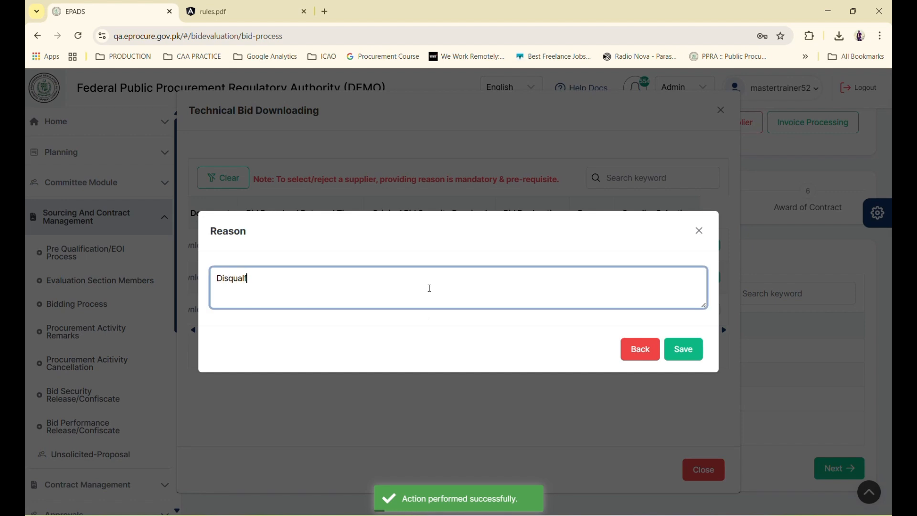
text(f)
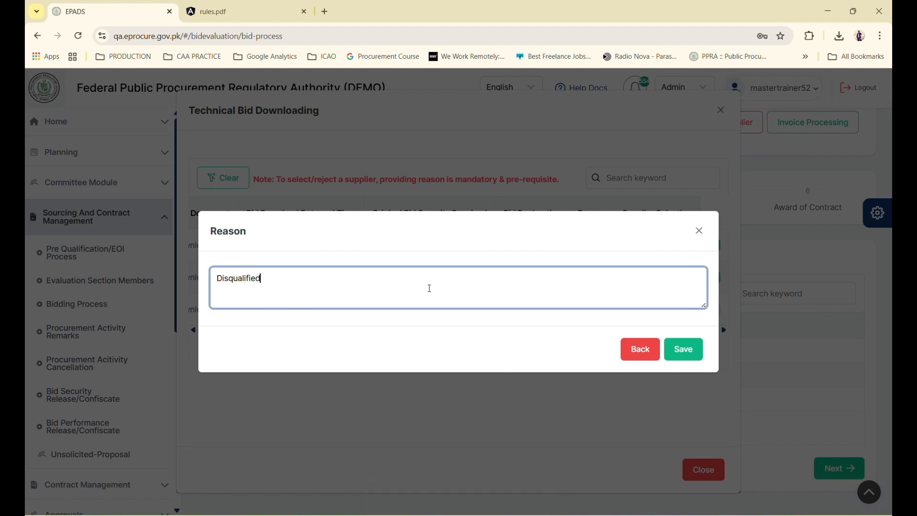
text(ied)
click(697, 355)
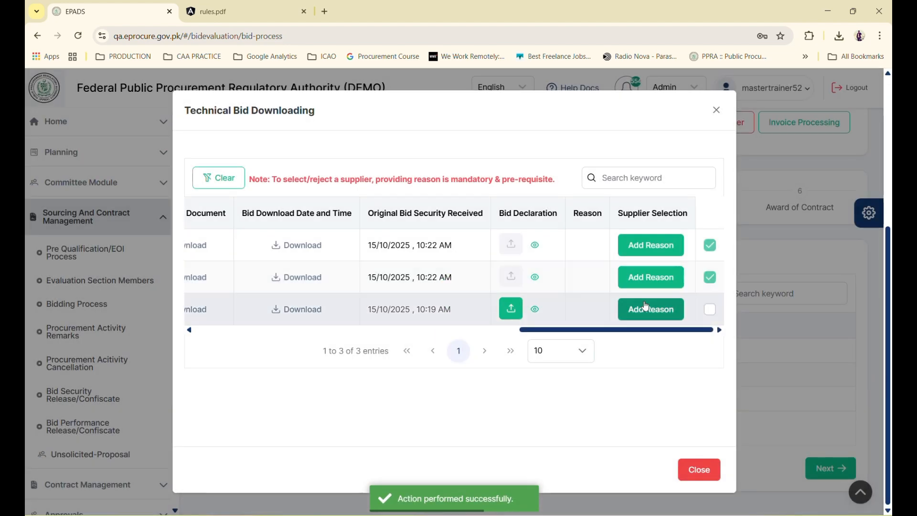
click(688, 470)
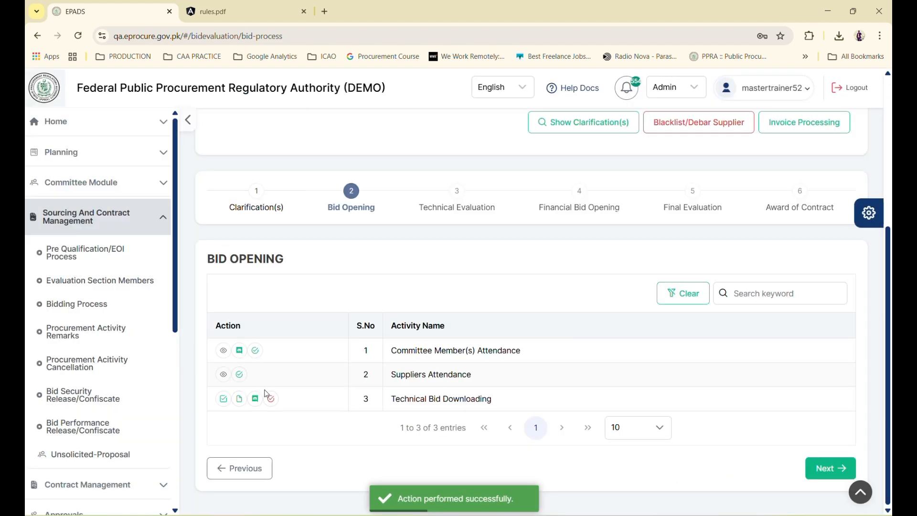
Confirm Technical Bid Downloading as completed
click(271, 399)
click(449, 462)
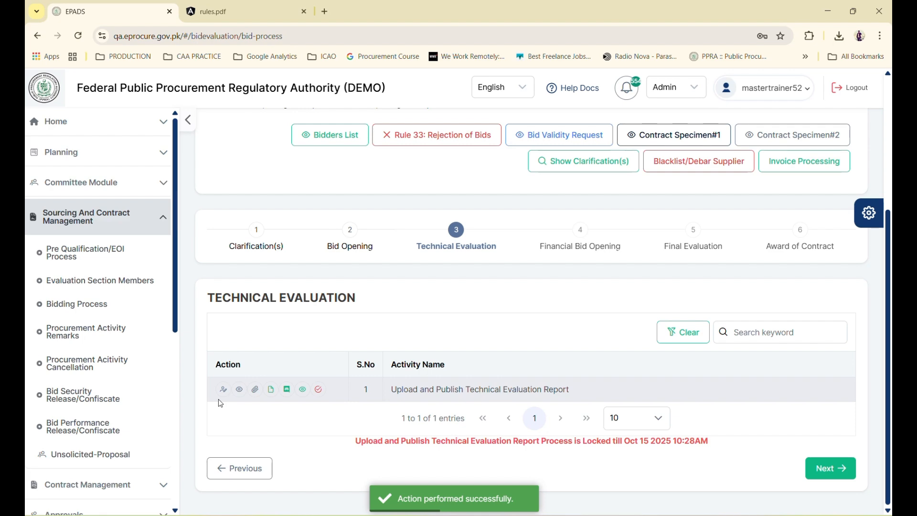
click(223, 389)
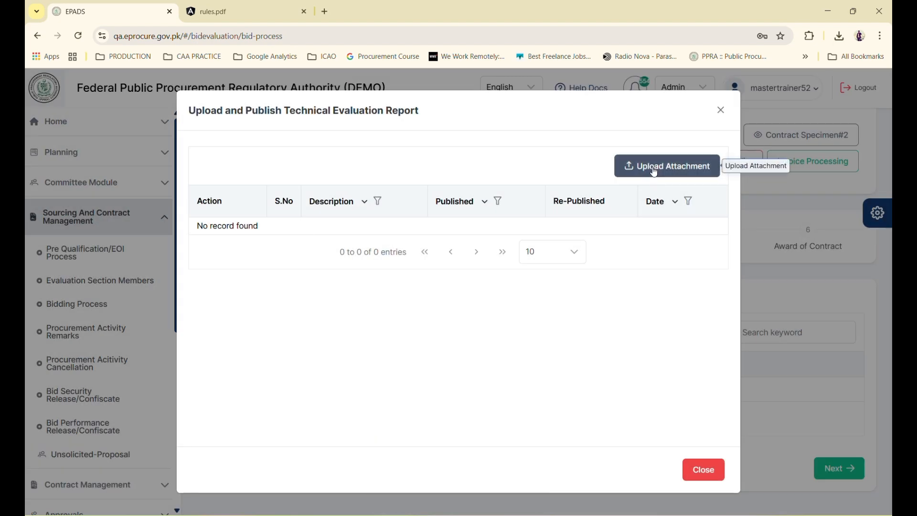
Upload Comparative Statement (1).pdf described 'Technical Evaluatio' as the Technical Evaluation report
click(655, 172)
click(571, 272)
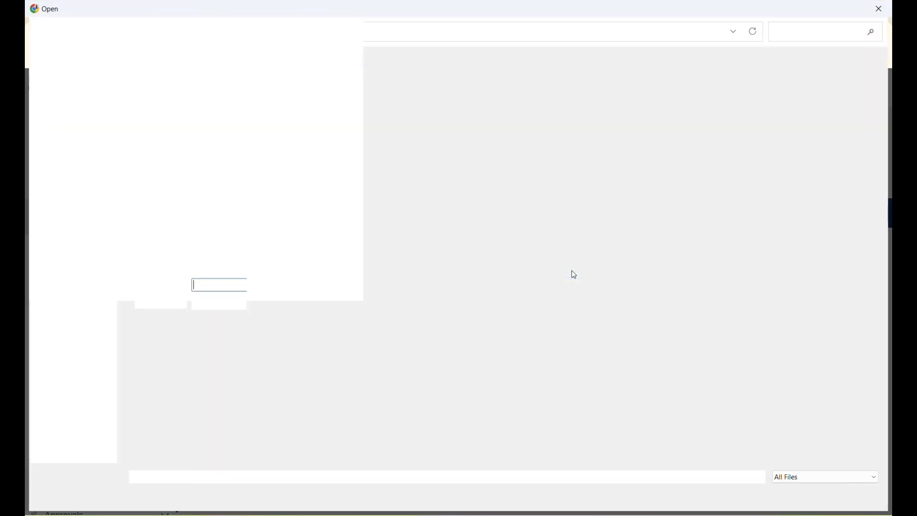
double_click(356, 274)
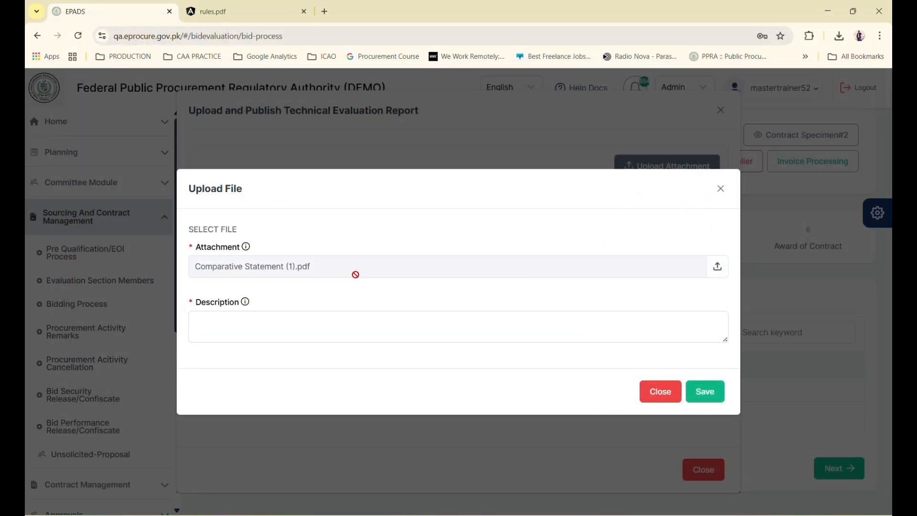
click(363, 317)
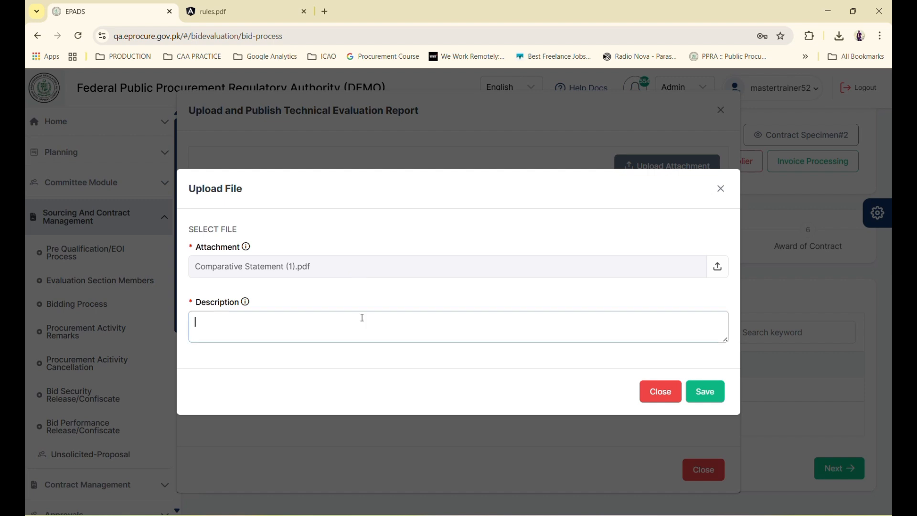
text(Technical Ev)
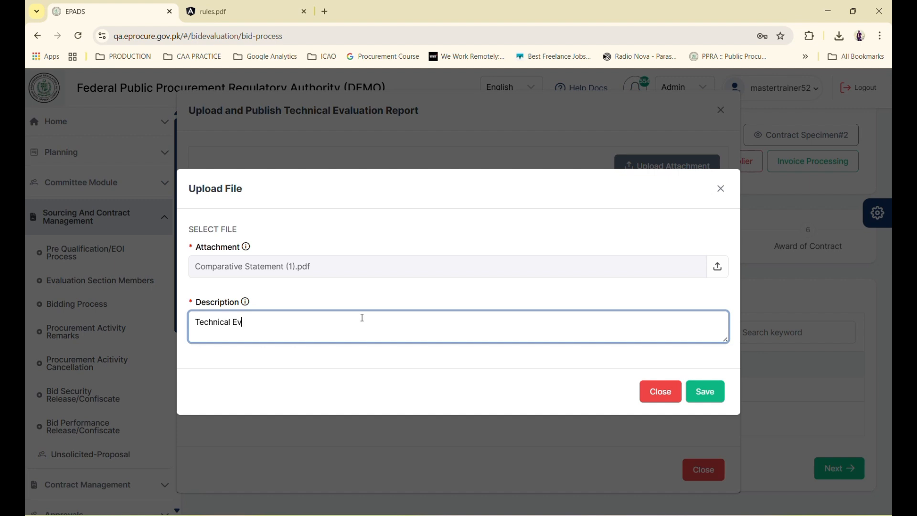
text(aluation report)
click(707, 389)
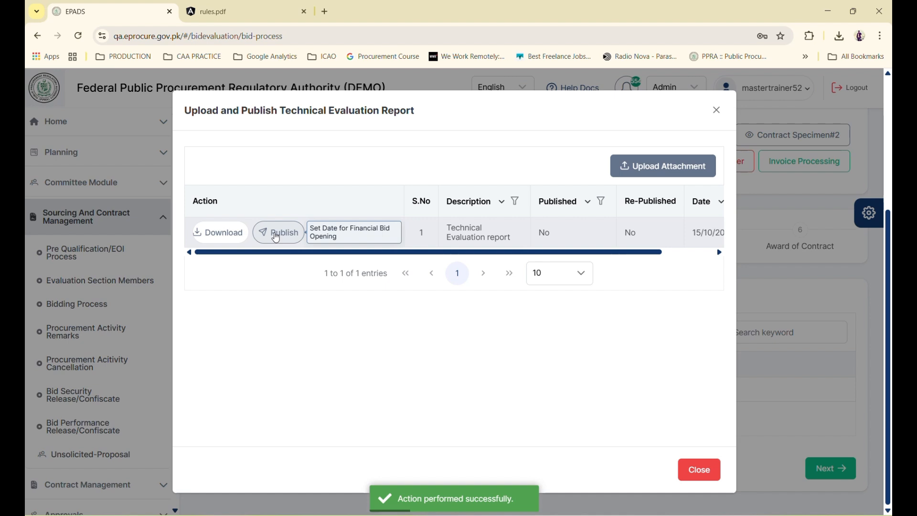
Publish the Technical Evaluation report with financial bid opening on 22-10-2025 at 10:24 AM
click(277, 234)
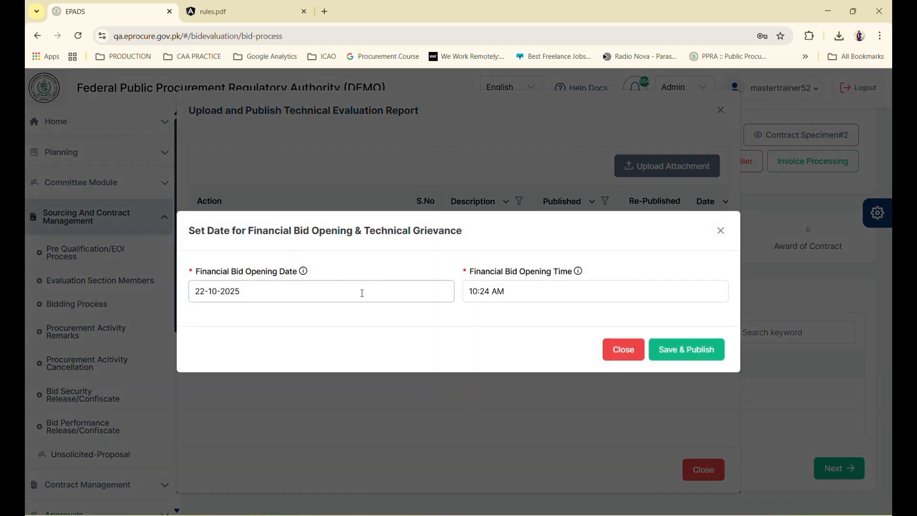
click(421, 289)
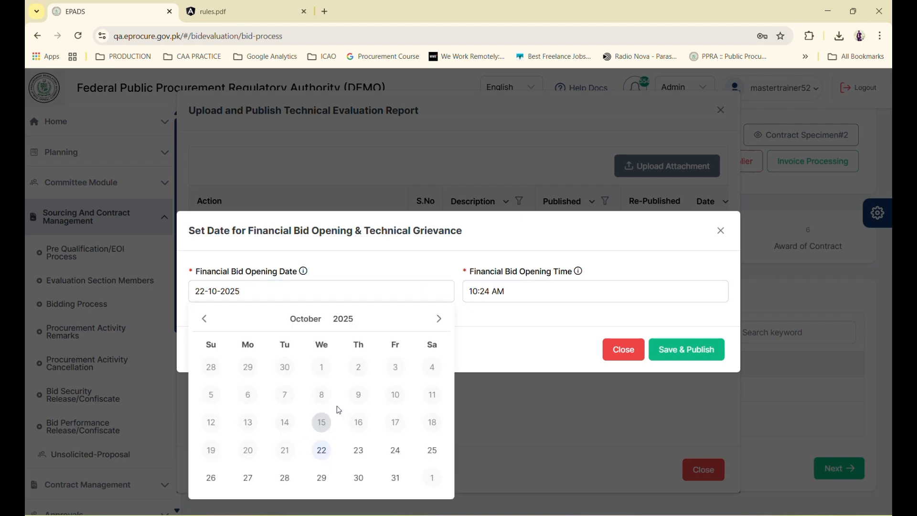
click(420, 278)
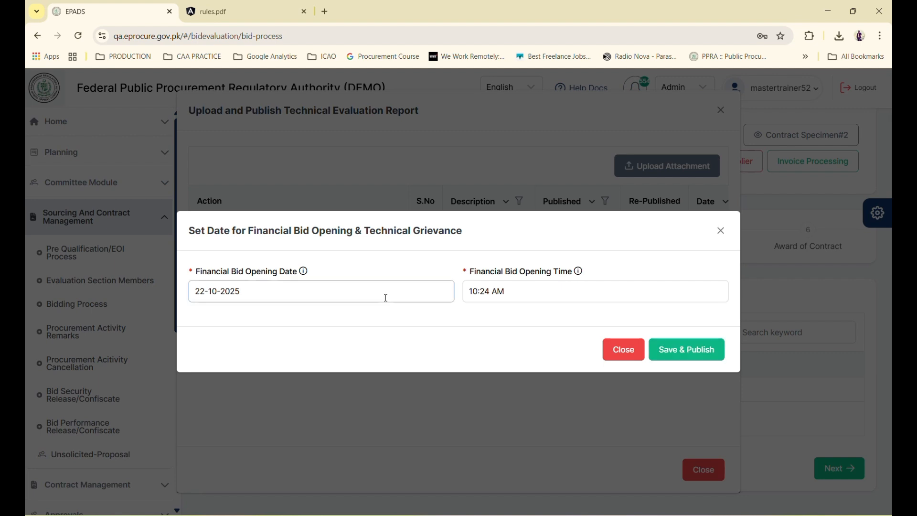
click(687, 350)
click(802, 414)
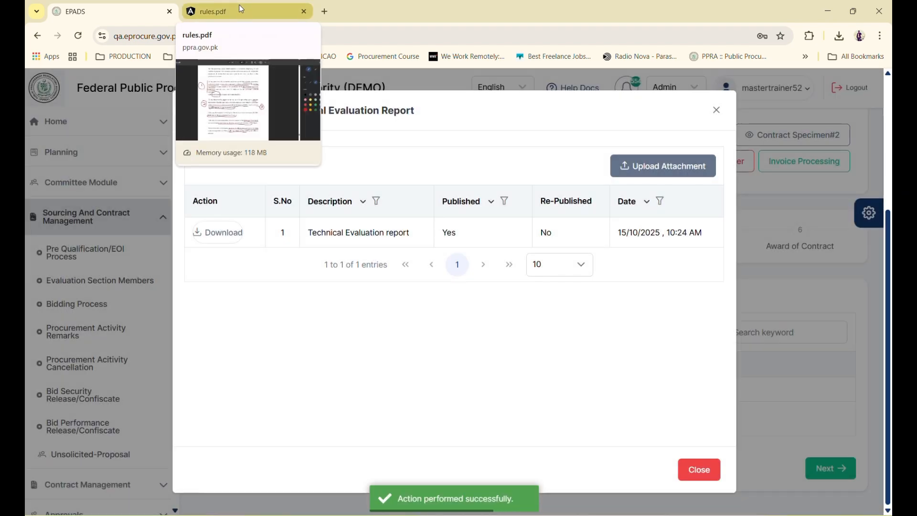
click(249, 14)
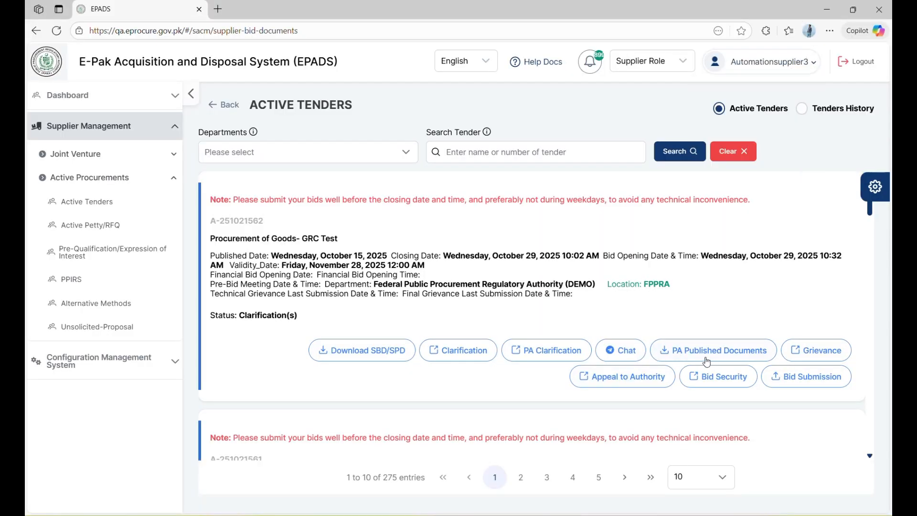
Reopen Active Tenders and recheck the GRC Test tender's published documents, now at Technical Evaluation
click(83, 213)
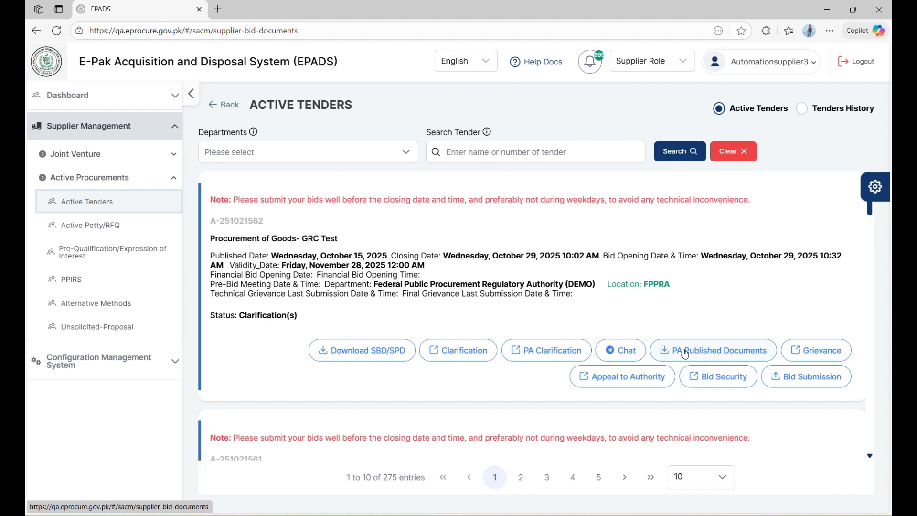
click(685, 354)
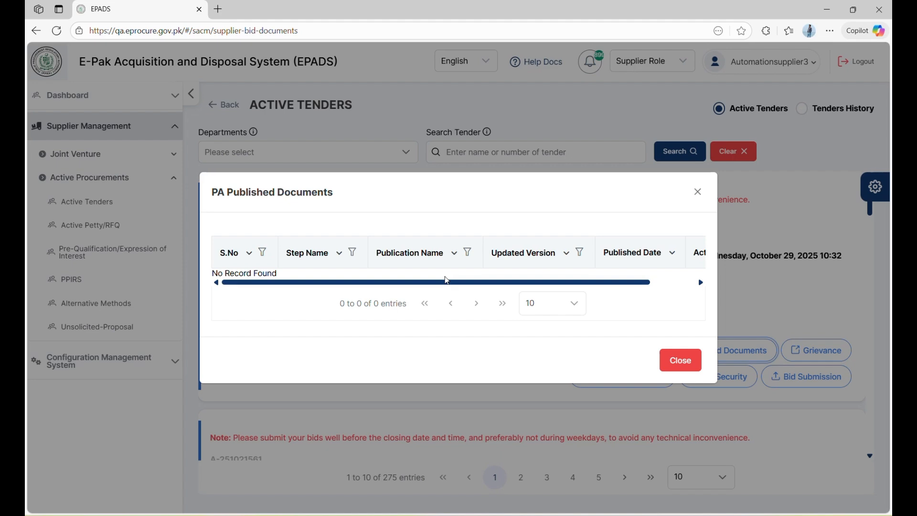
click(681, 361)
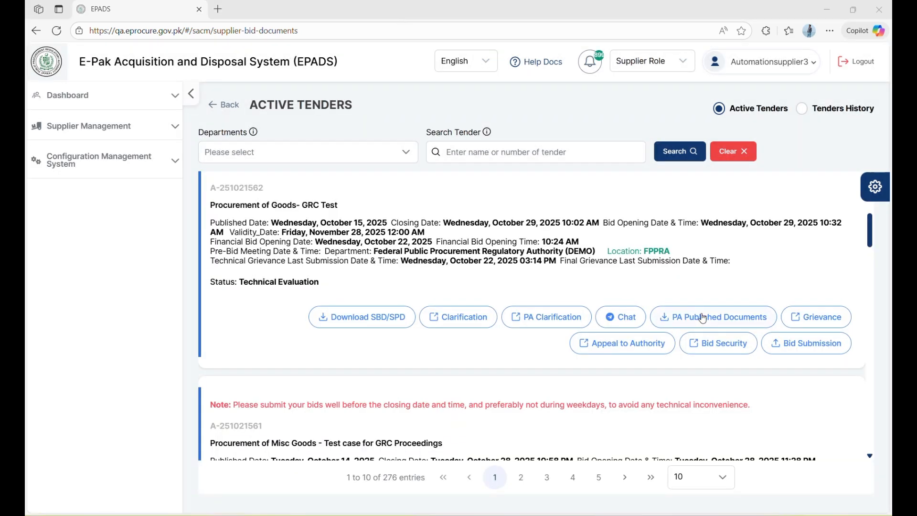
click(703, 318)
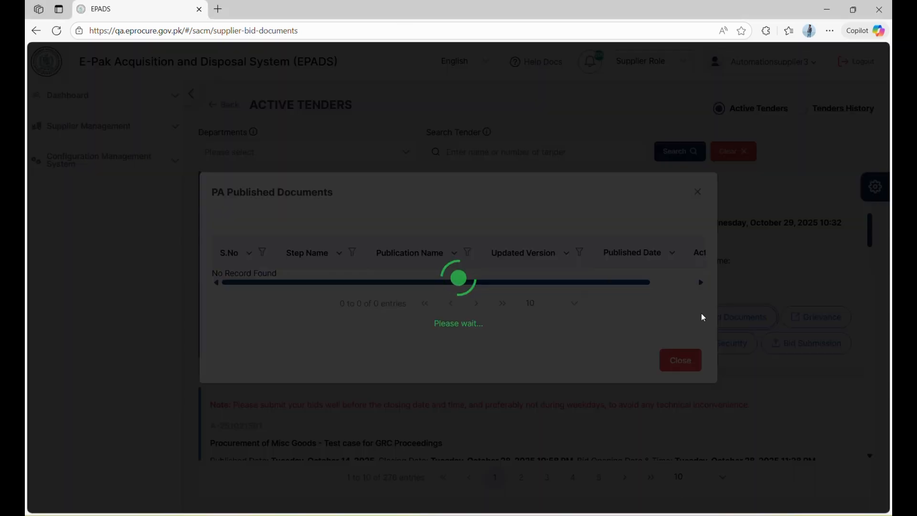
click(679, 359)
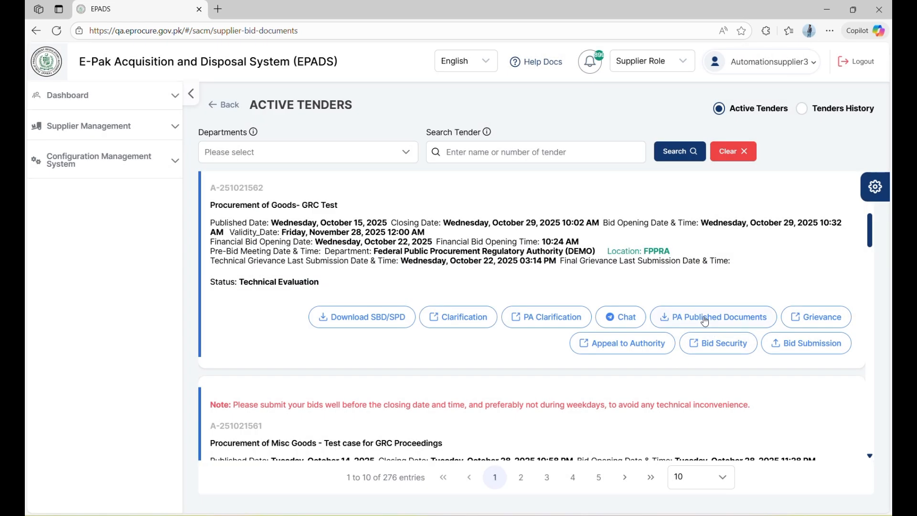
click(701, 319)
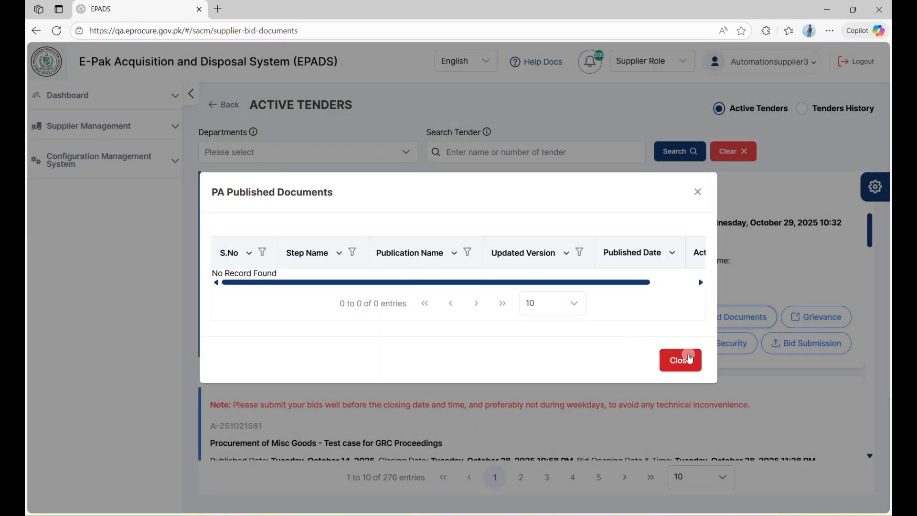
click(684, 360)
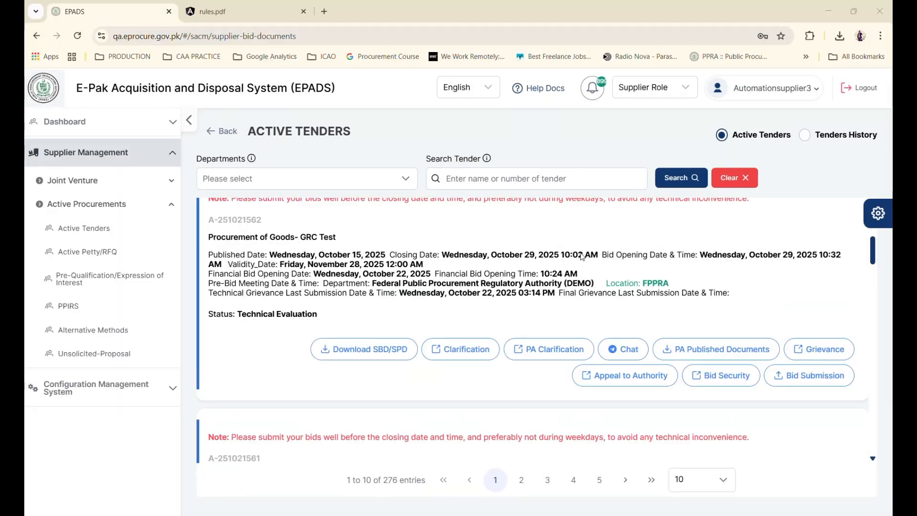
click(767, 93)
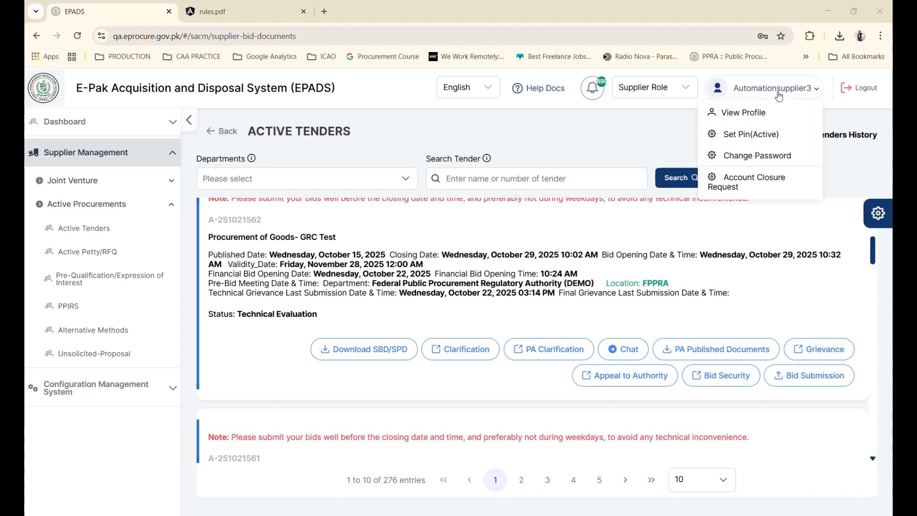
Start a new grievance reading 'Why did you disqualify Automation Supplier 3?'
click(806, 352)
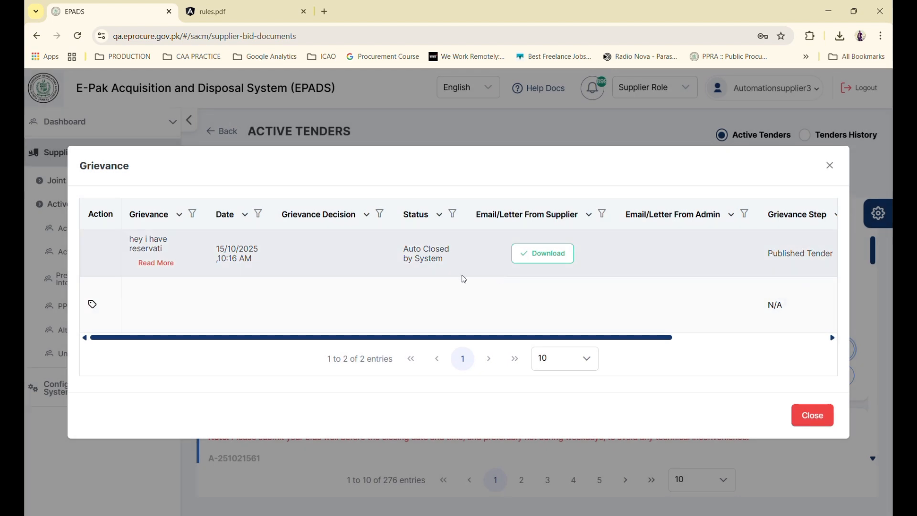
scroll(494, 316, right, 4)
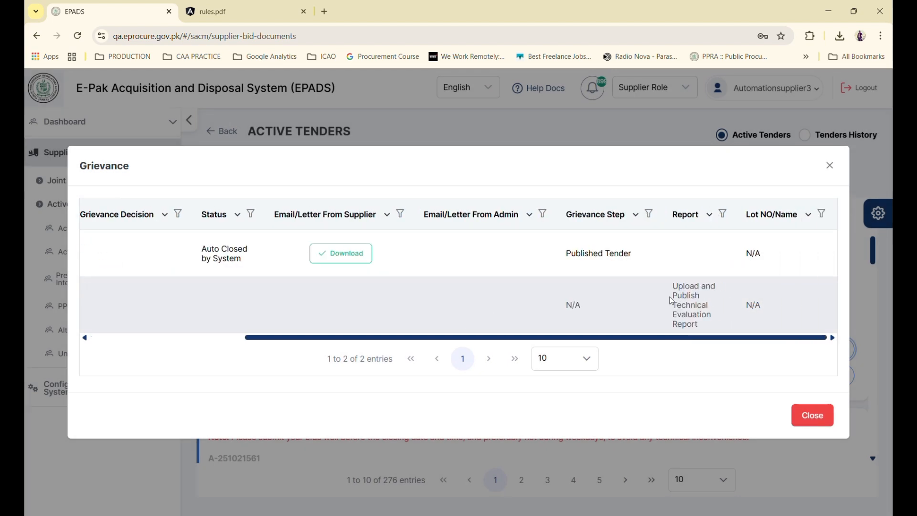
scroll(655, 302, left, 4)
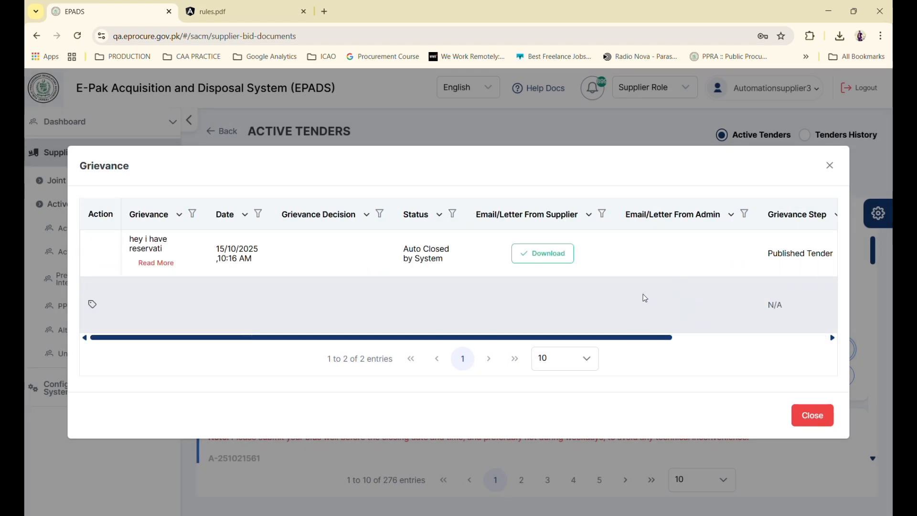
click(92, 305)
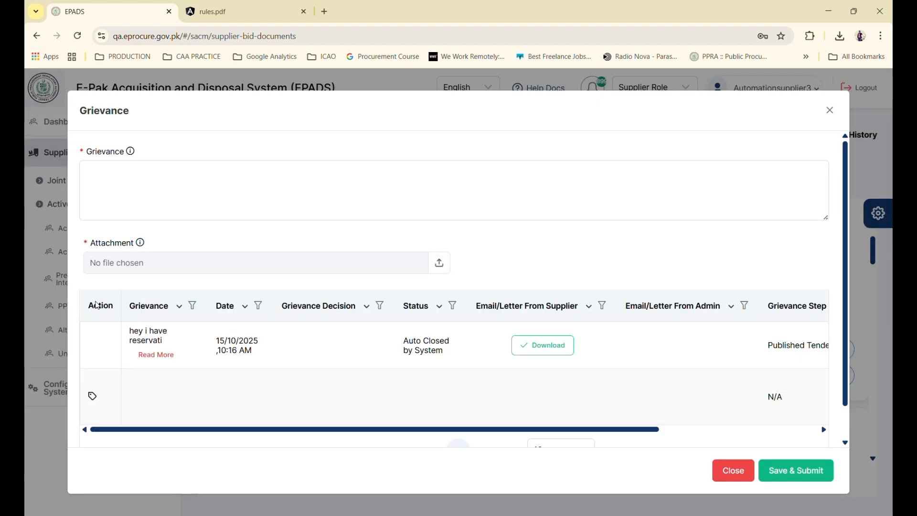
click(147, 198)
text(Why )
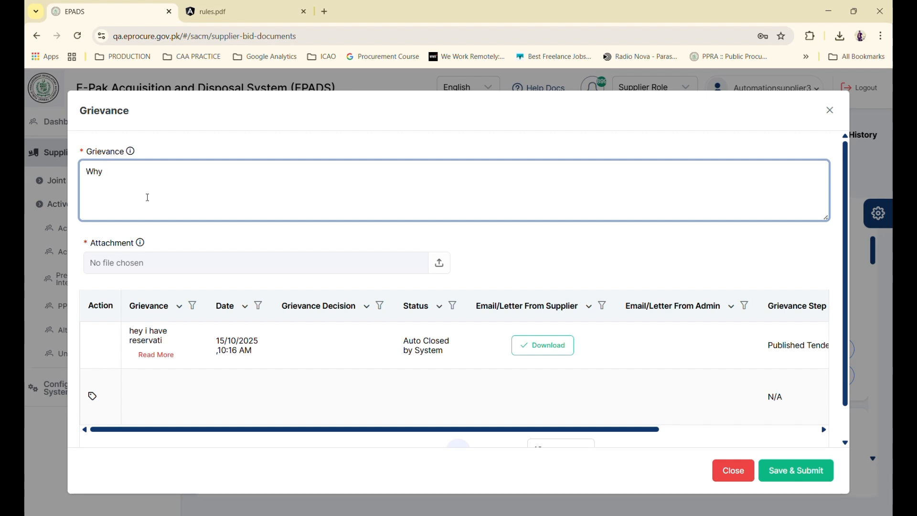
text(did Automation)
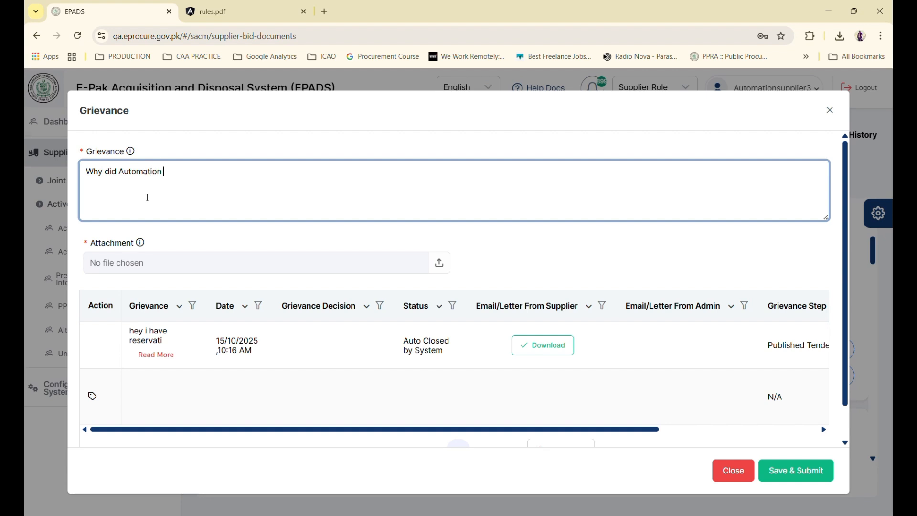
text( Supplier)
click(118, 171)
text(you disqua)
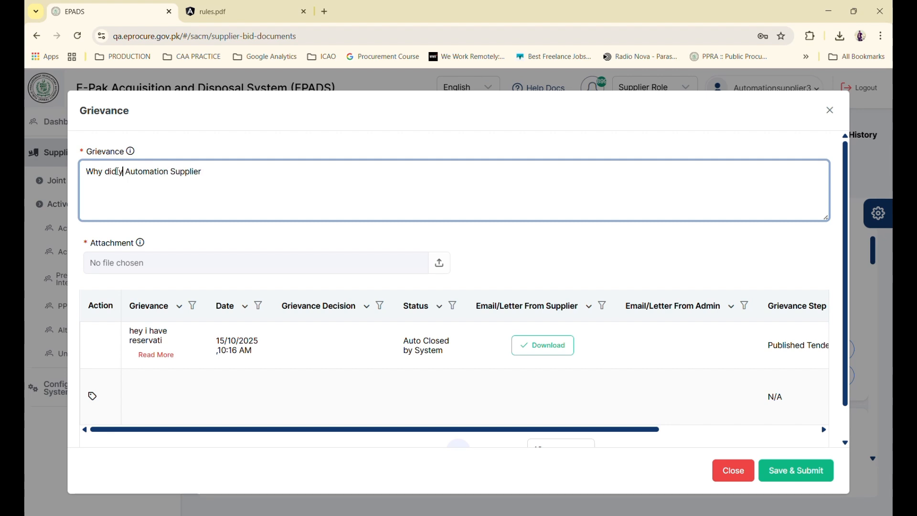
text(lify)
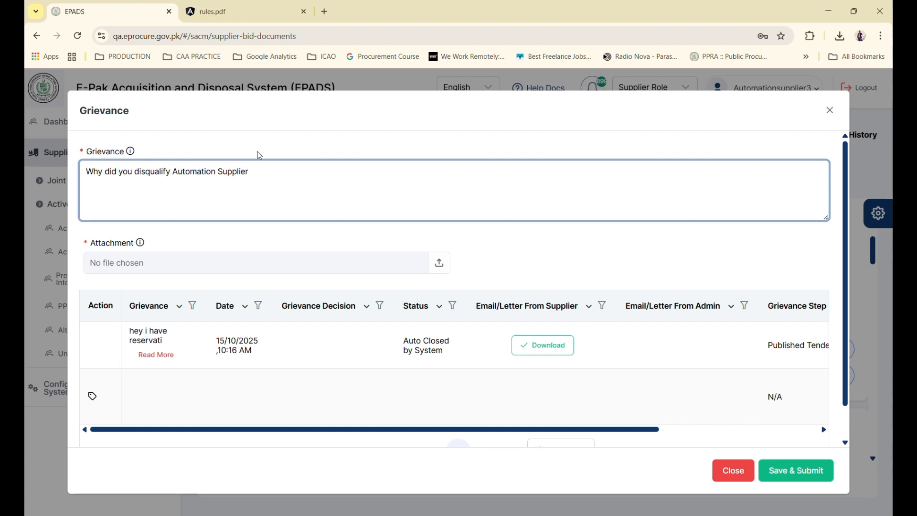
click(269, 168)
text(3?)
Attach and upload Comparative Statement (1).pdf, then save and submit the grievance
click(230, 271)
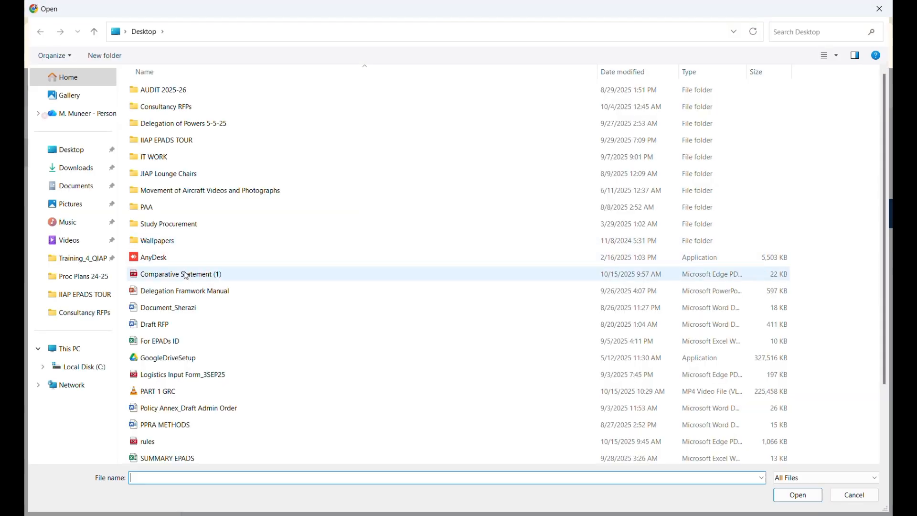
click(191, 274)
double_click(191, 275)
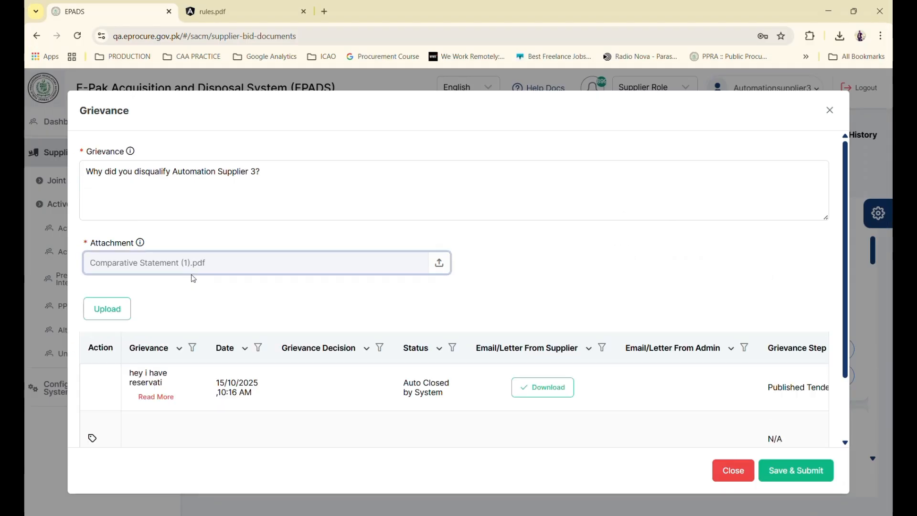
click(815, 472)
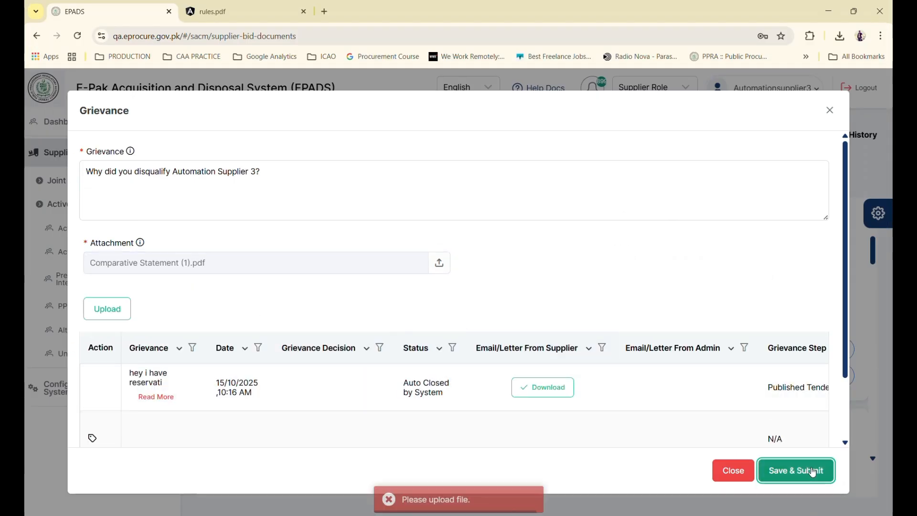
click(112, 311)
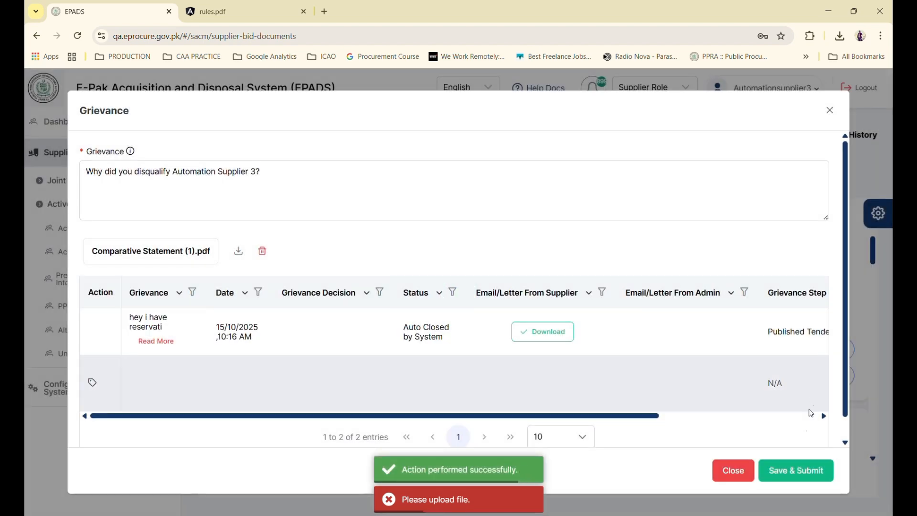
click(786, 471)
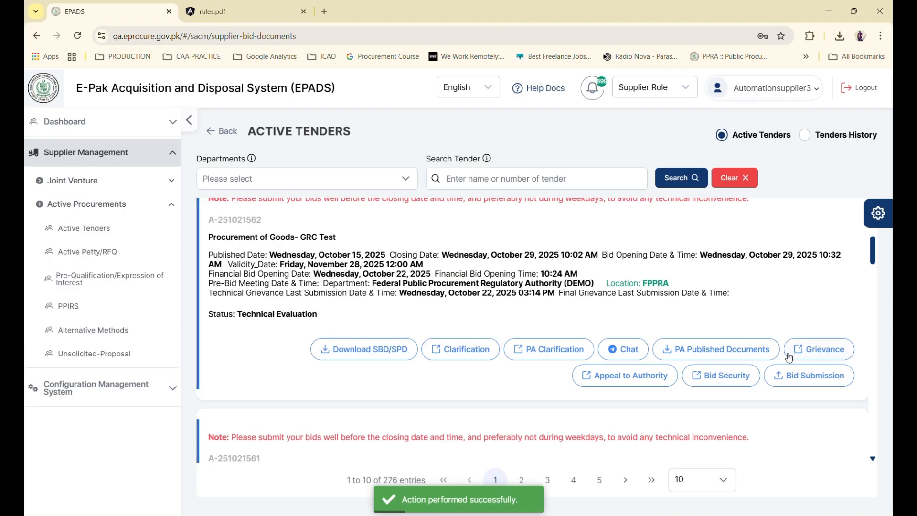
Check the grievance list for the new Open grievance, then return to rules.pdf
click(807, 350)
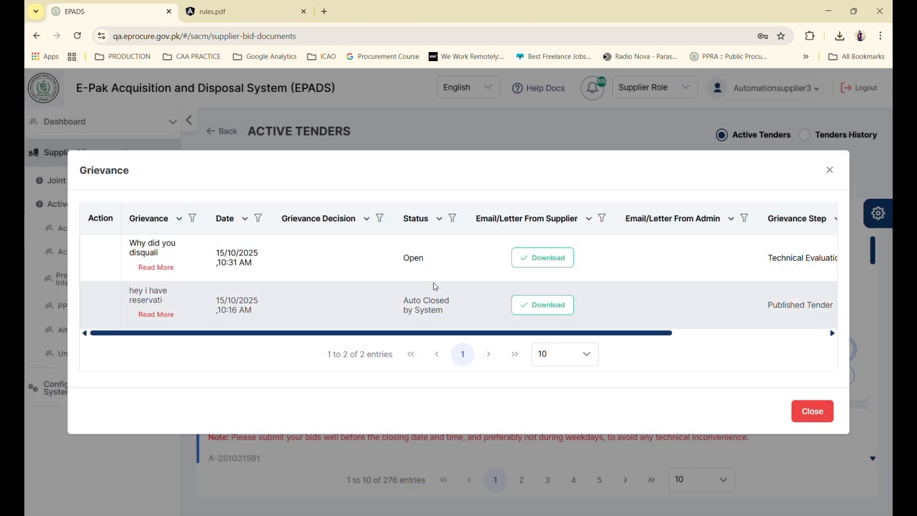
scroll(434, 306, right, 1)
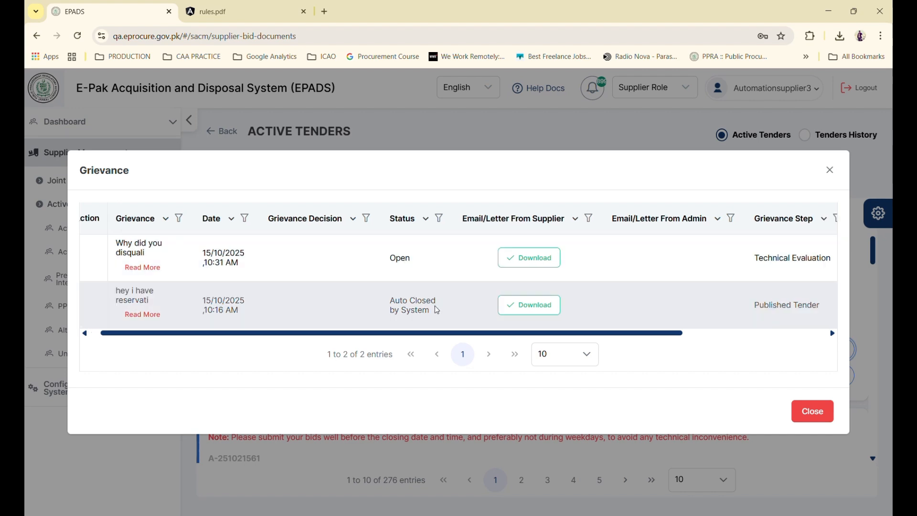
scroll(375, 258, left, 1)
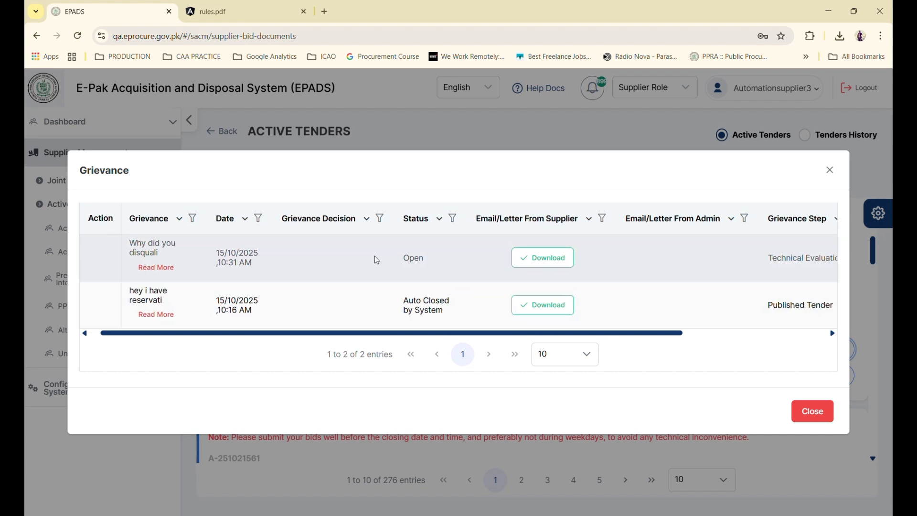
scroll(374, 258, right, 8)
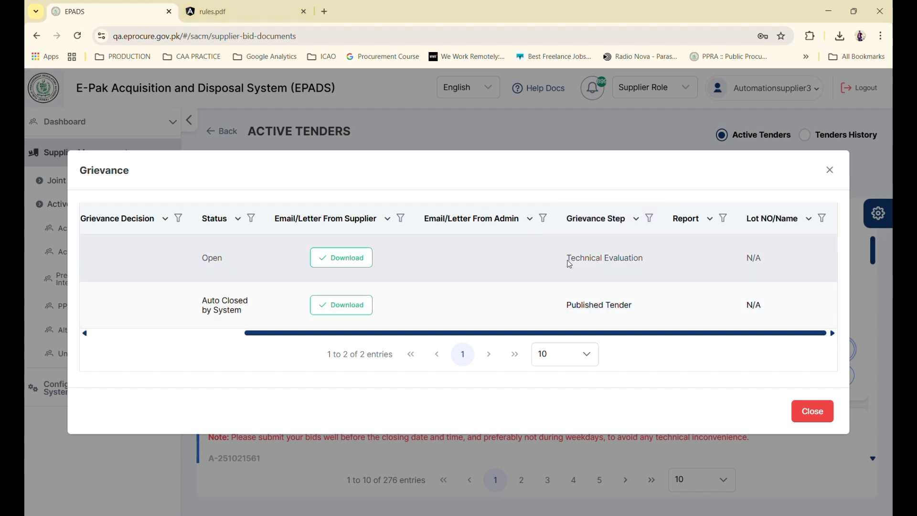
click(200, 12)
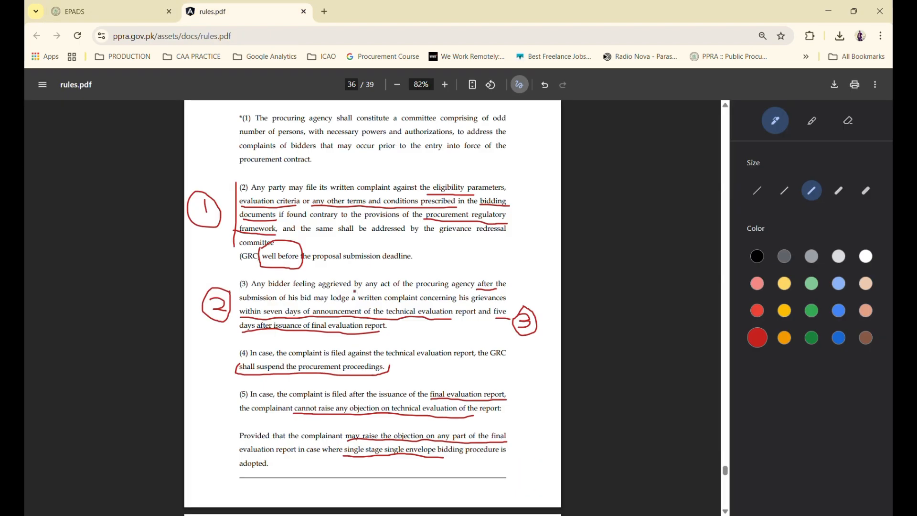
Back in EPADS, bring up the GRC/CRC page for Procurement of Goods- GRC Test
click(135, 12)
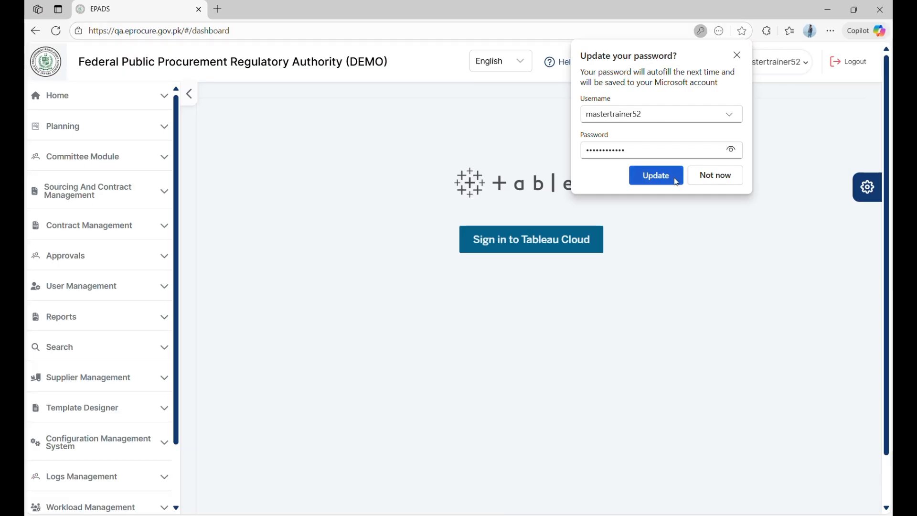
click(669, 177)
click(780, 71)
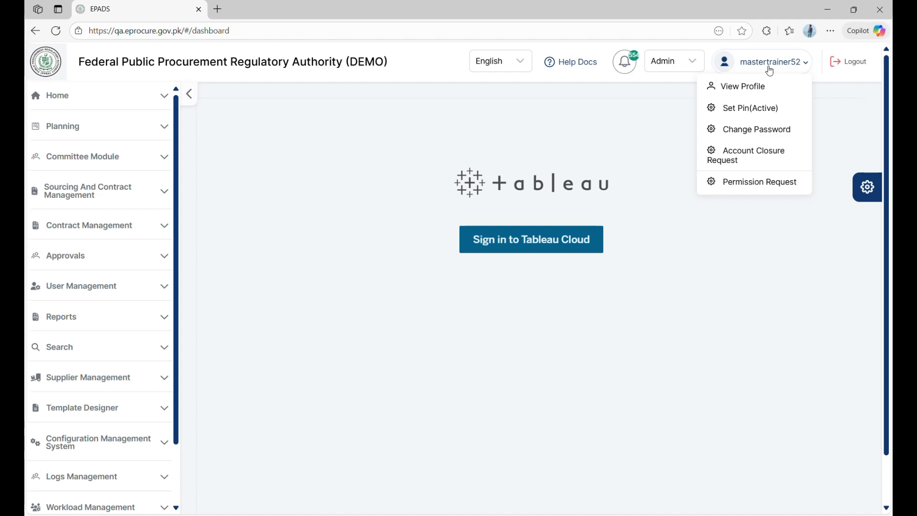
click(102, 169)
click(102, 246)
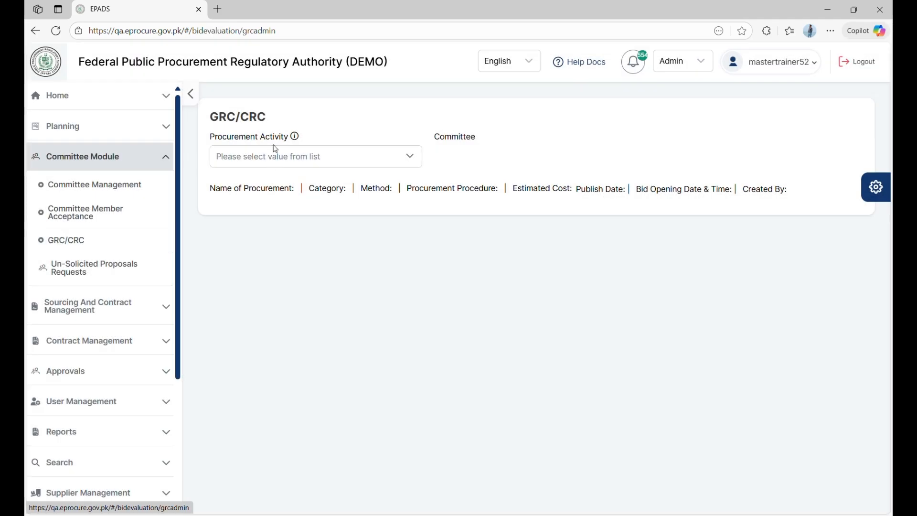
click(275, 157)
click(283, 219)
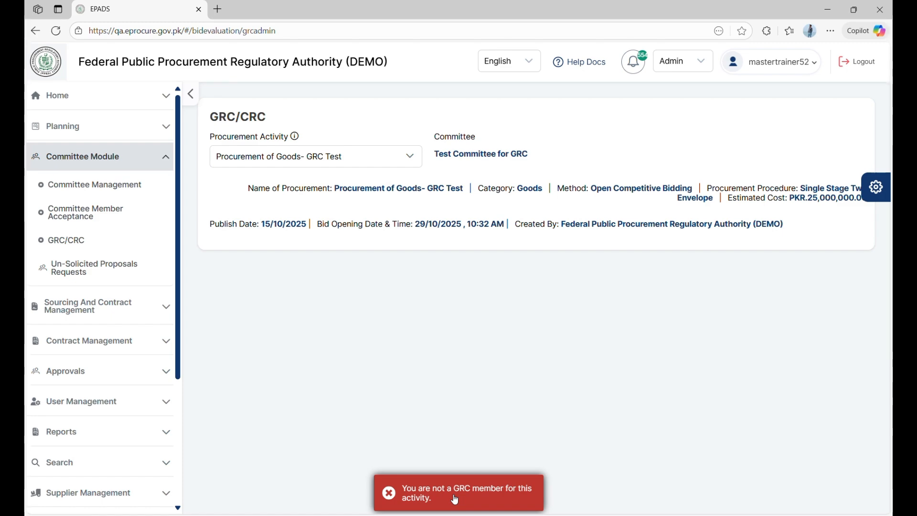
Log out and sign in with the other saved admin login, passing the not-a-robot check
click(862, 63)
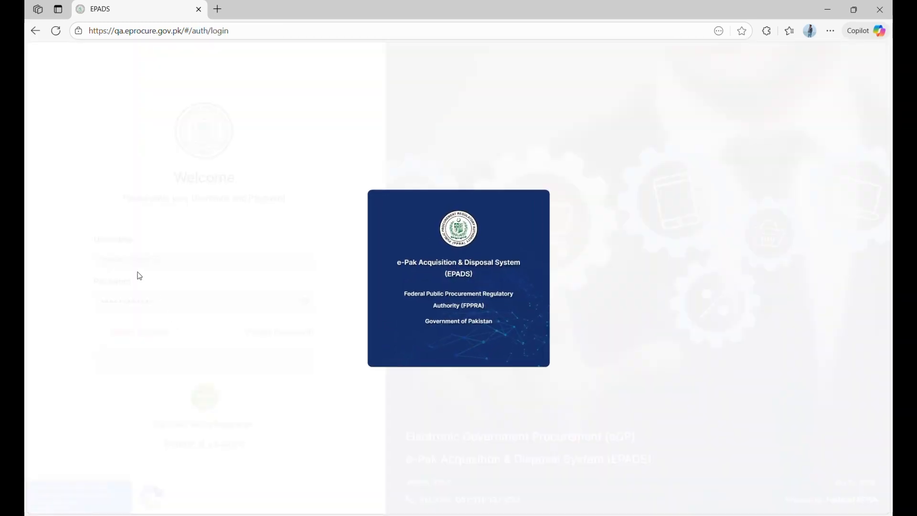
click(166, 260)
text(70)
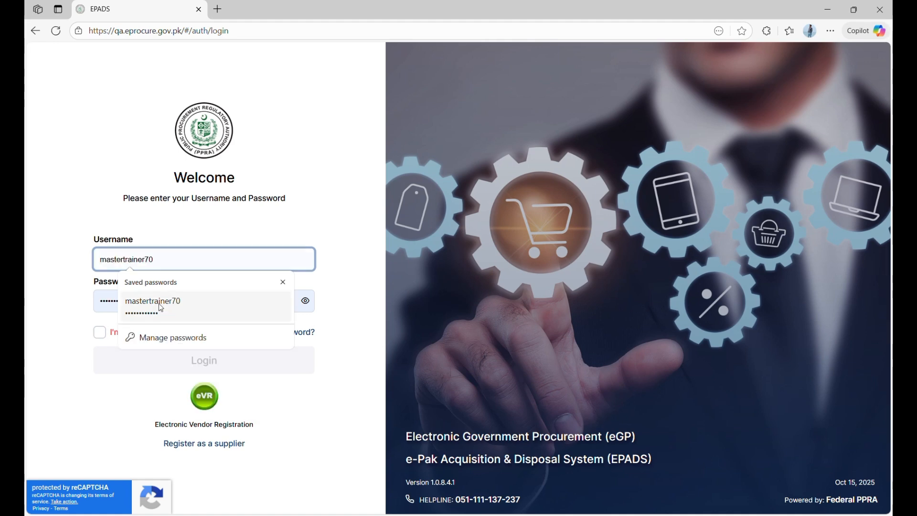
click(159, 303)
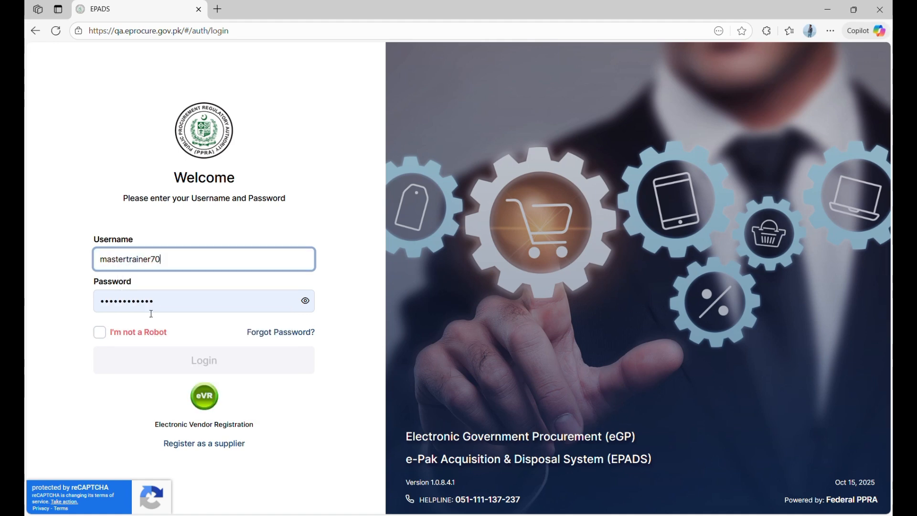
click(100, 333)
click(116, 355)
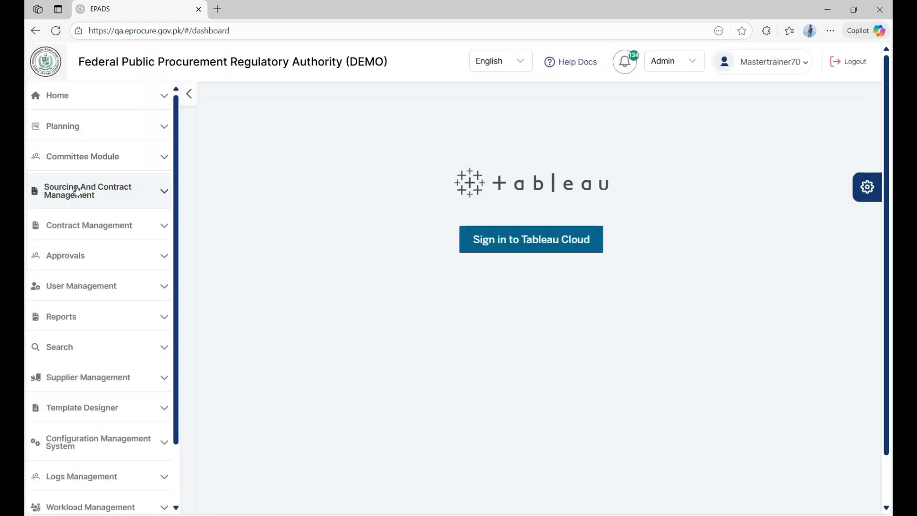
click(76, 191)
List the grievances filed on Procurement of Goods- GRC Test on the GRC/CRC page
click(82, 155)
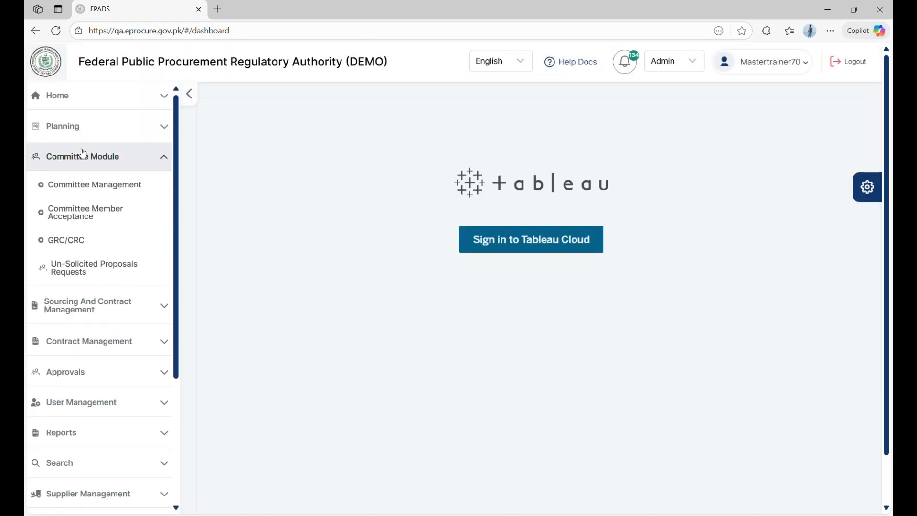
click(79, 239)
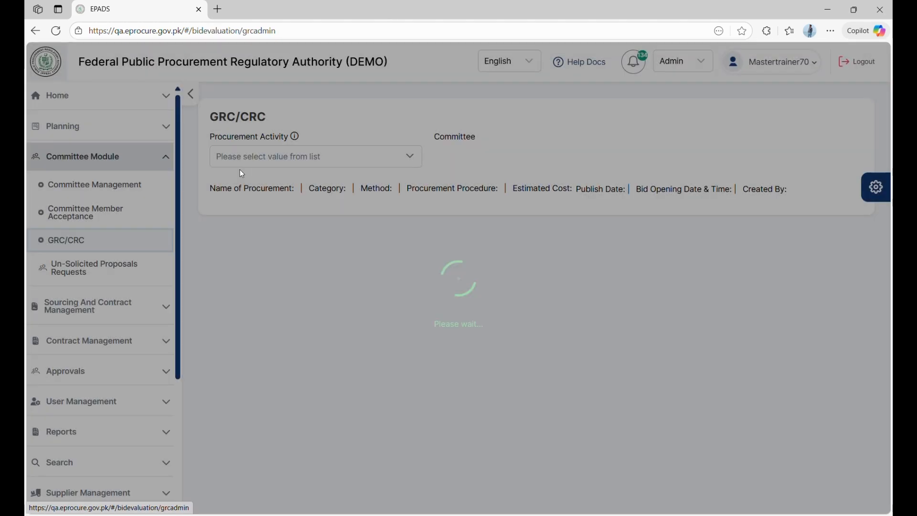
click(256, 157)
click(276, 219)
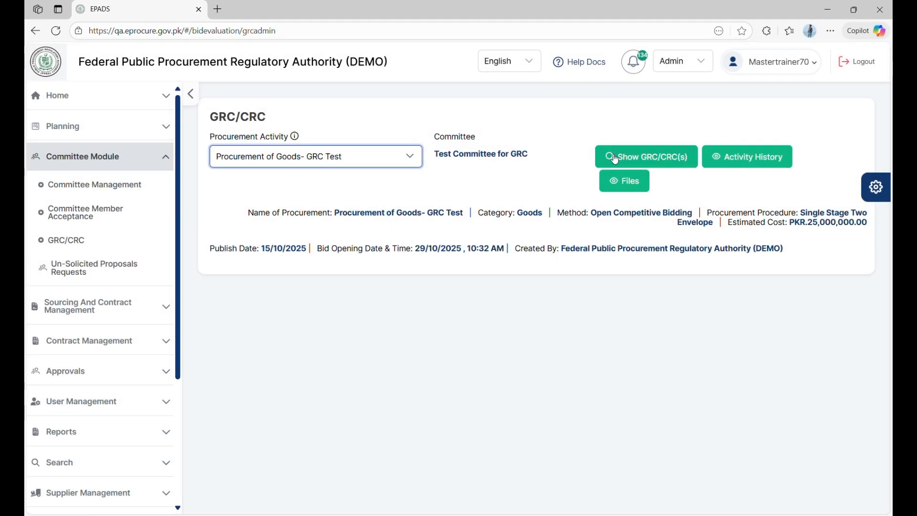
click(614, 156)
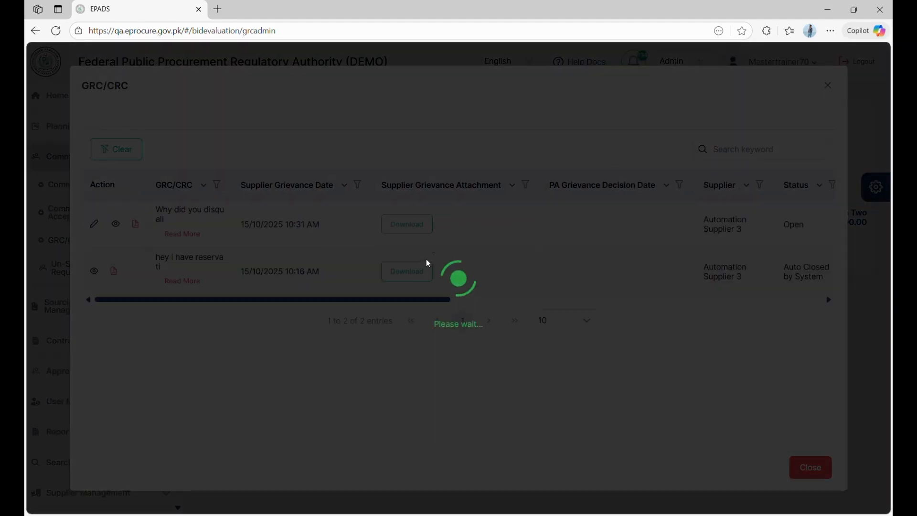
scroll(550, 232, right, 5)
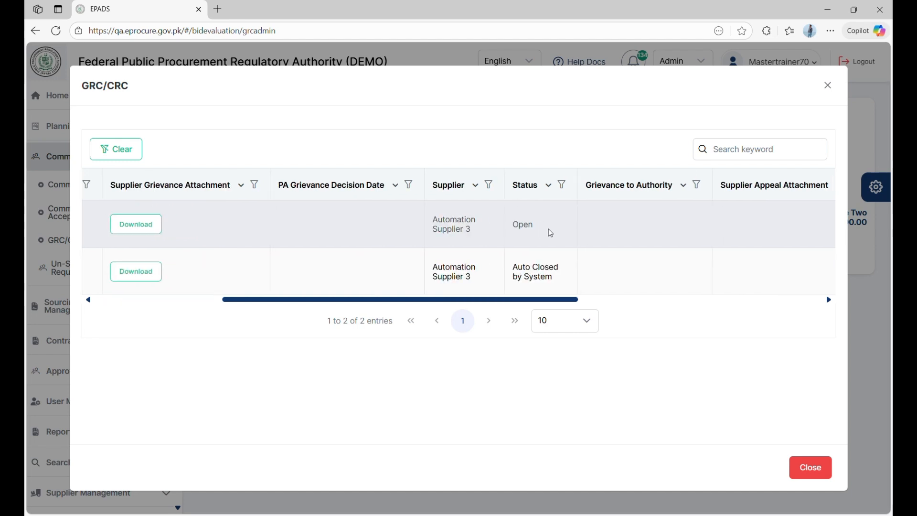
scroll(526, 237, right, 5)
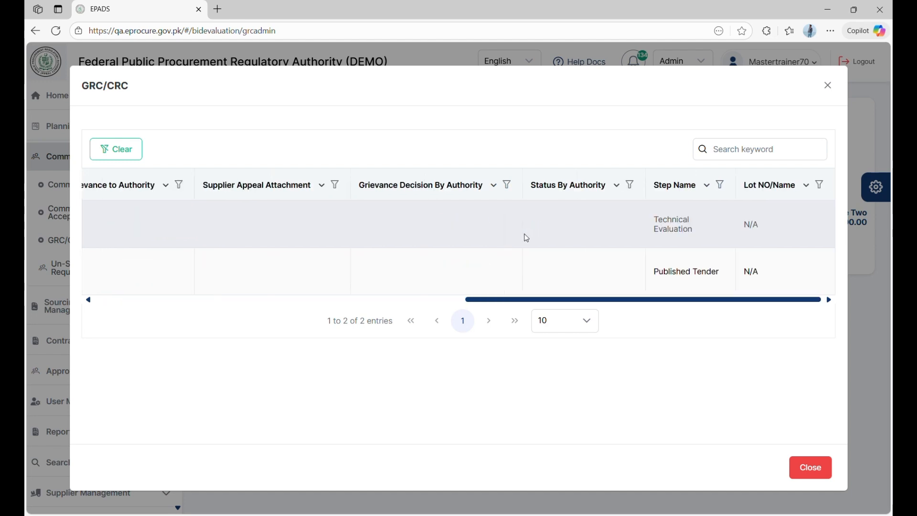
scroll(526, 237, left, 10)
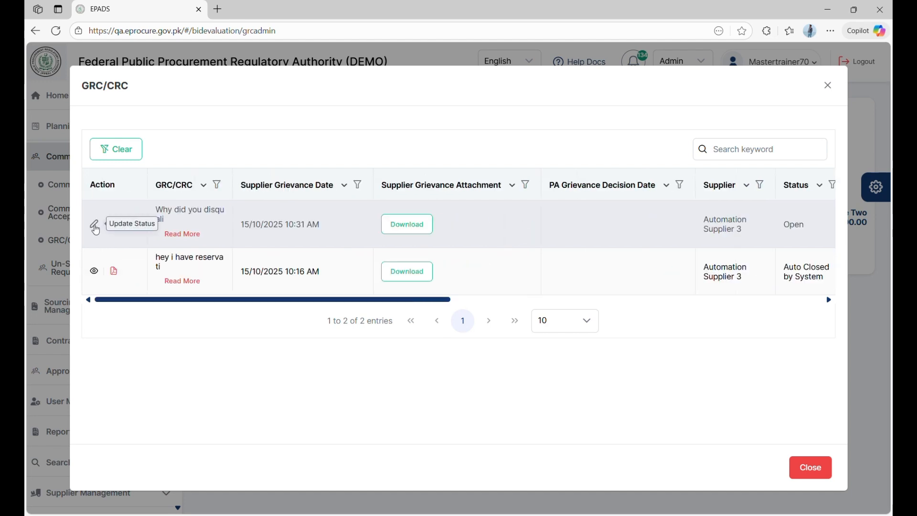
Open the open grievance's decision form and begin the committee decision with 'The'
click(94, 225)
click(316, 208)
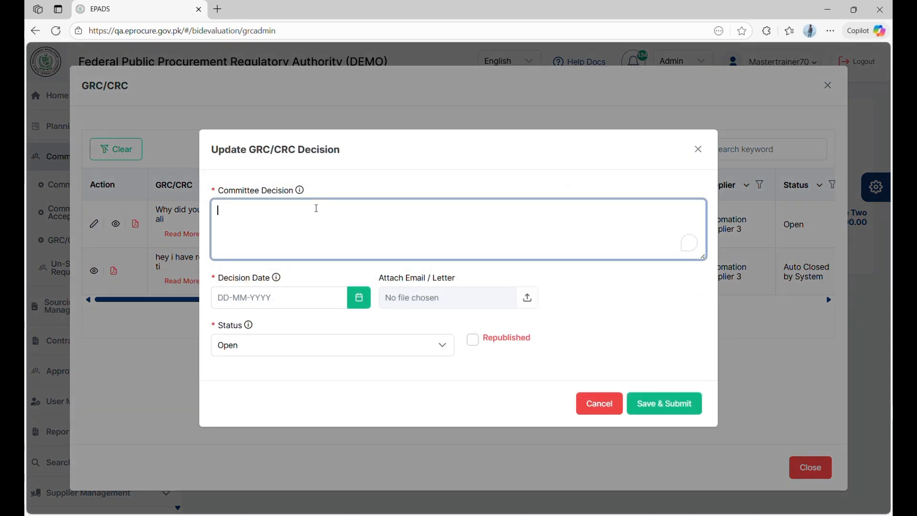
text(The)
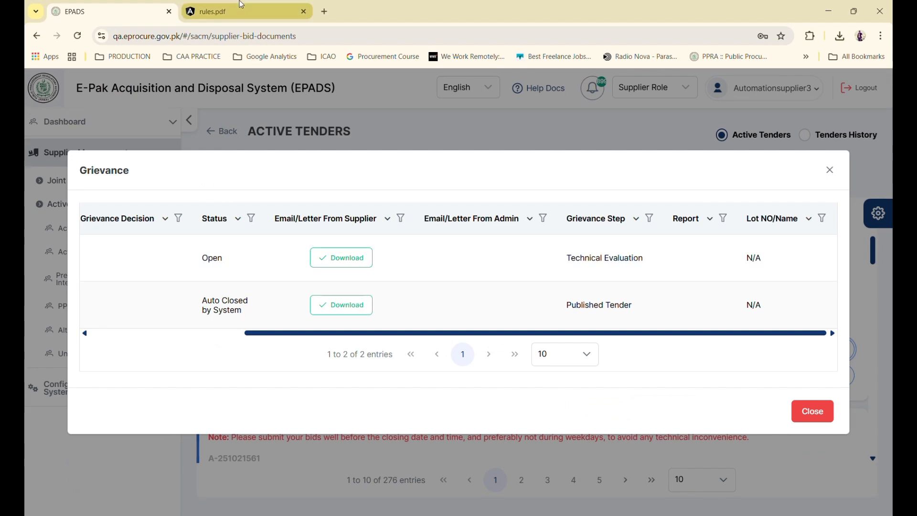
Read rules.pdf grievance clauses (6)–(7), then minimize it to reveal the decision form
click(242, 4)
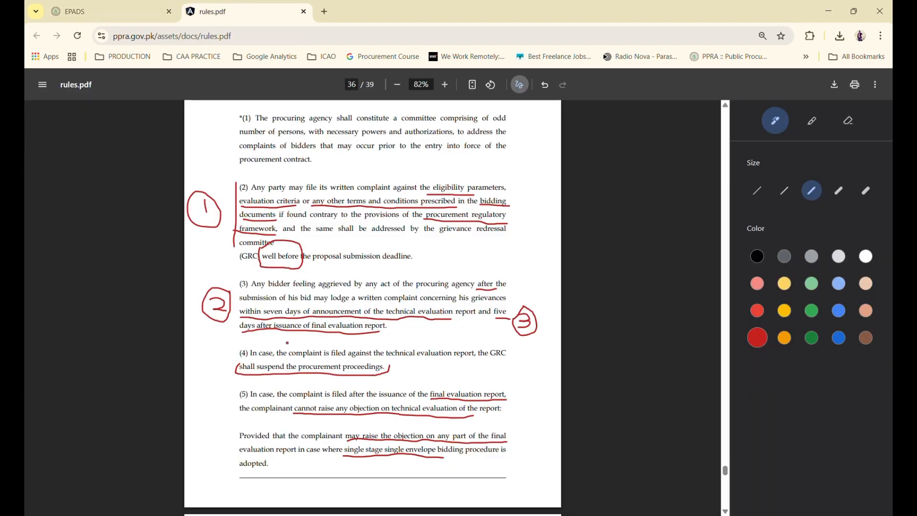
scroll(287, 342, down, 2)
scroll(287, 342, down, 2)
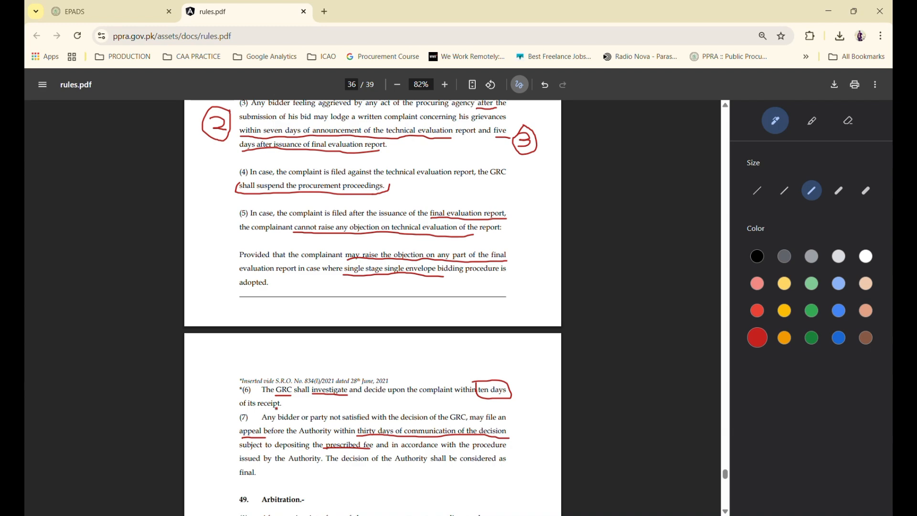
click(829, 11)
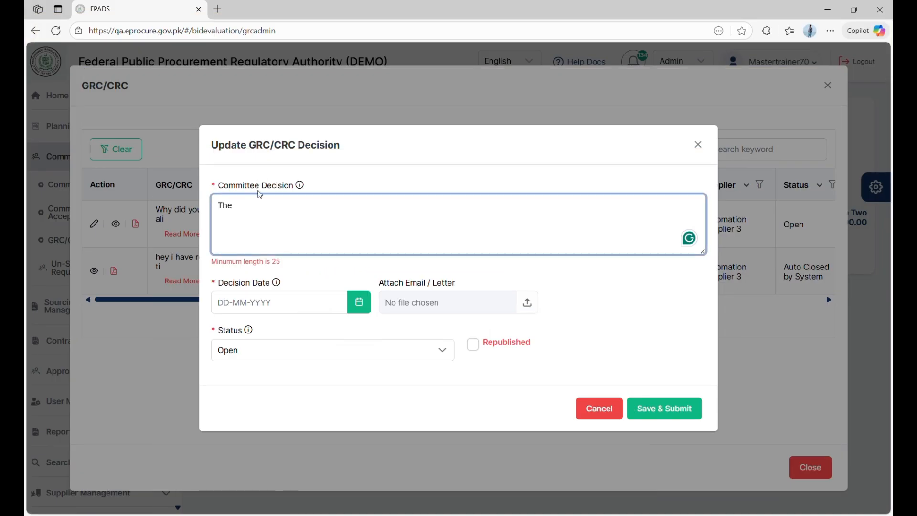
Complete the decision 'The complaint is not maintainable', dated 15-10-2025, attaching Comparative Statement.pdf
text(complaint is not )
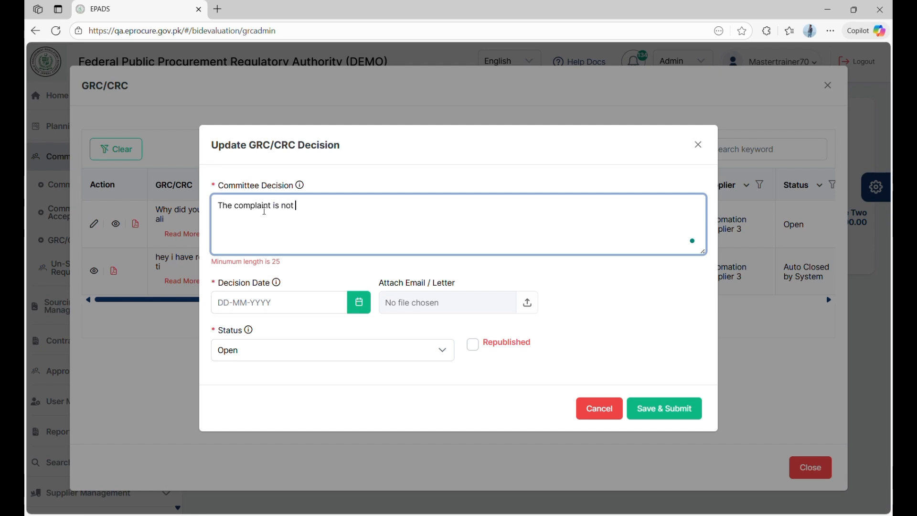
text(maintain)
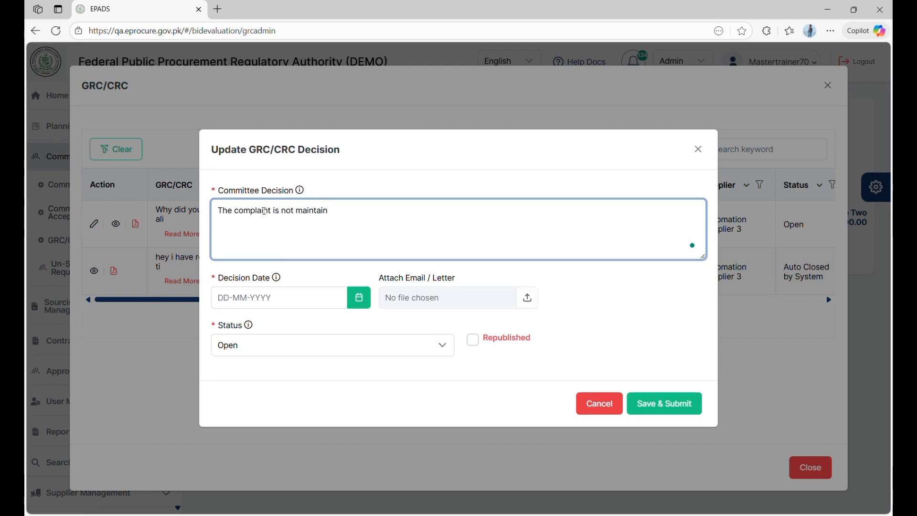
text(able.)
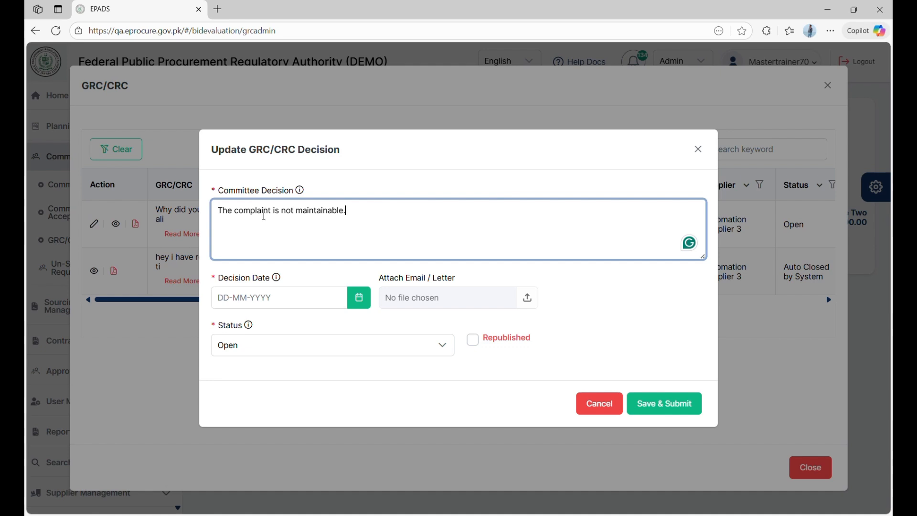
click(362, 304)
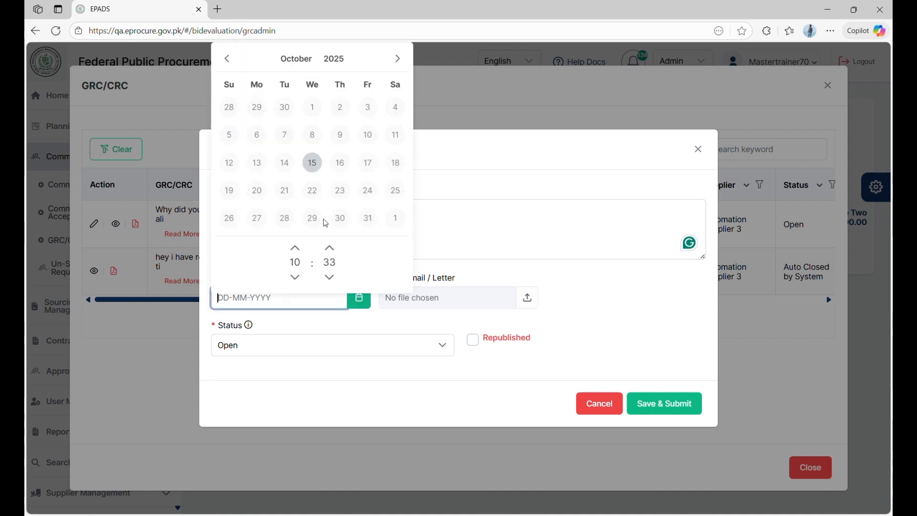
click(311, 163)
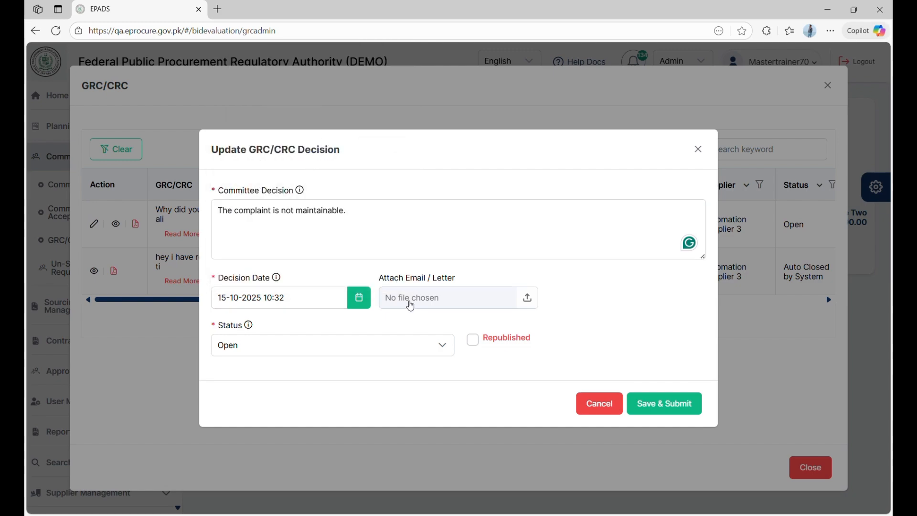
click(408, 301)
double_click(218, 267)
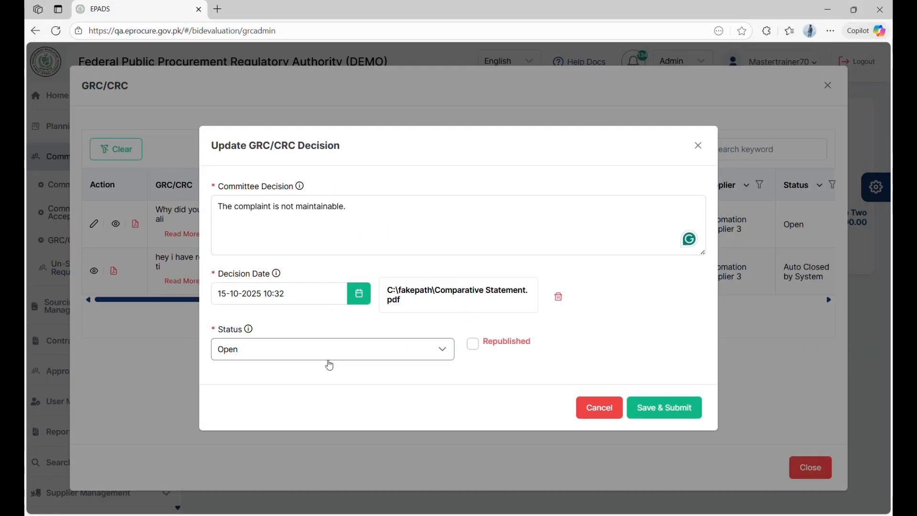
Set status to Rejected and submit; refused as convenor-only, so cancel the form
click(387, 355)
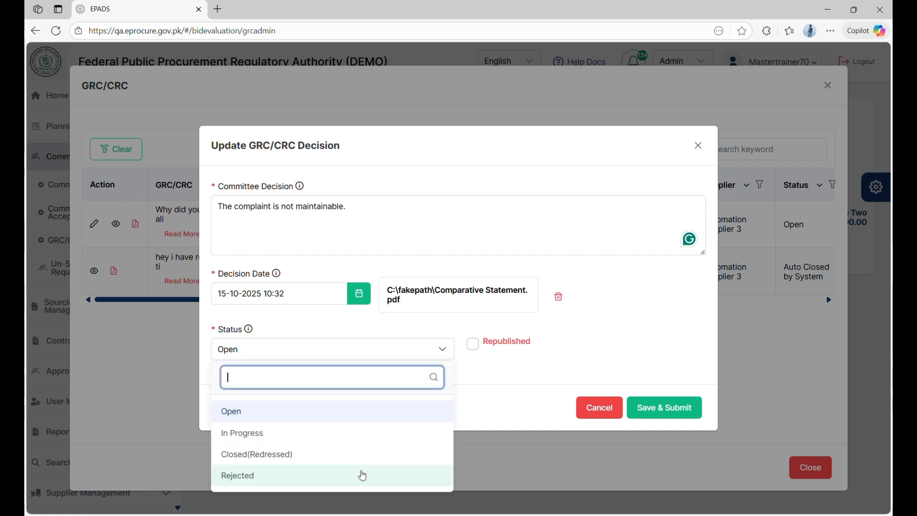
click(362, 475)
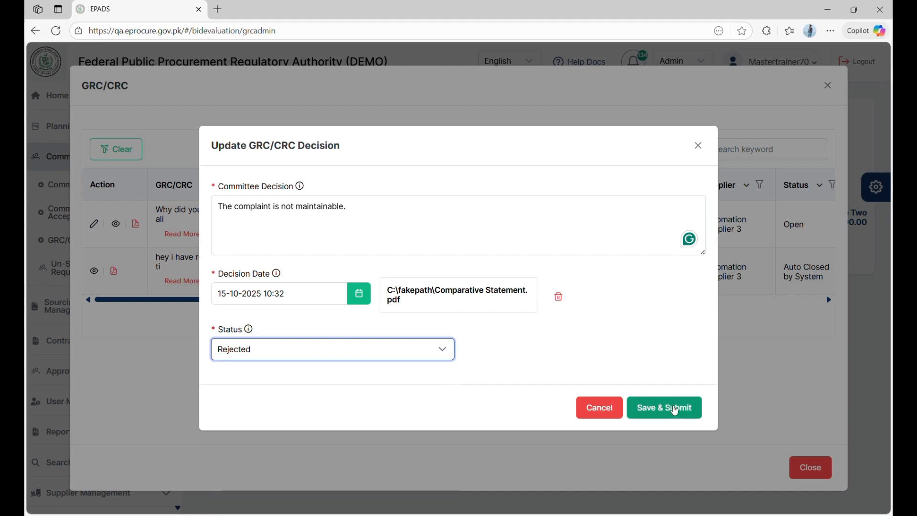
click(674, 409)
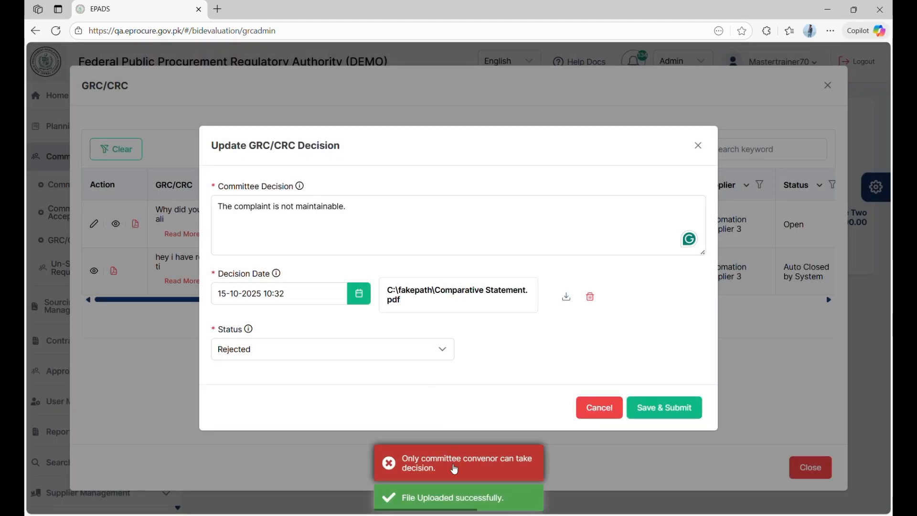
click(519, 473)
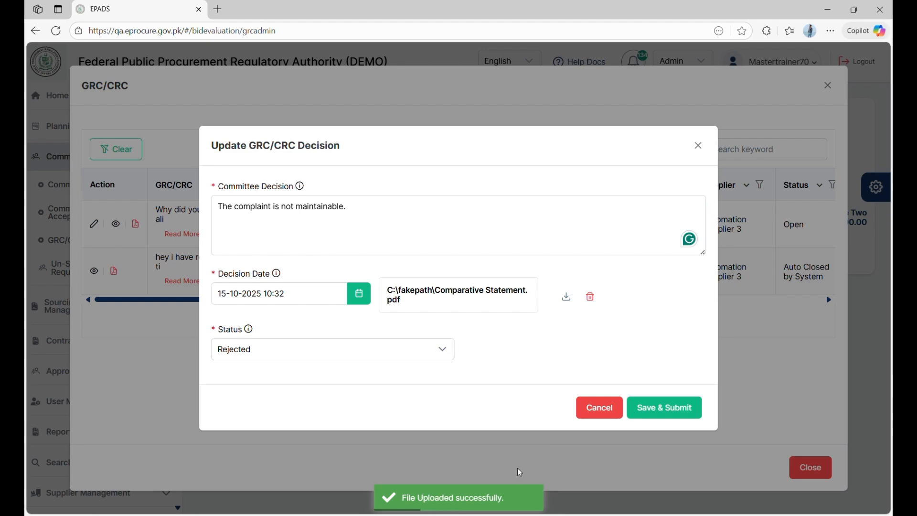
click(669, 410)
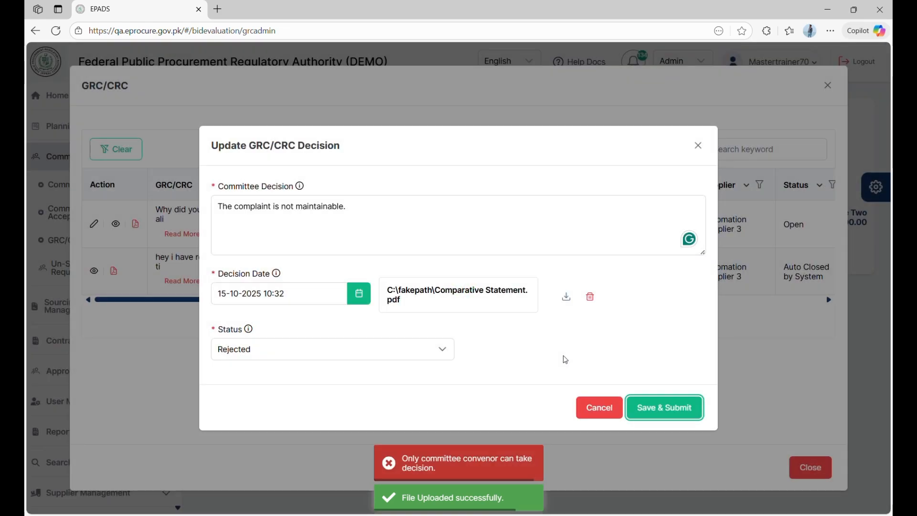
click(599, 407)
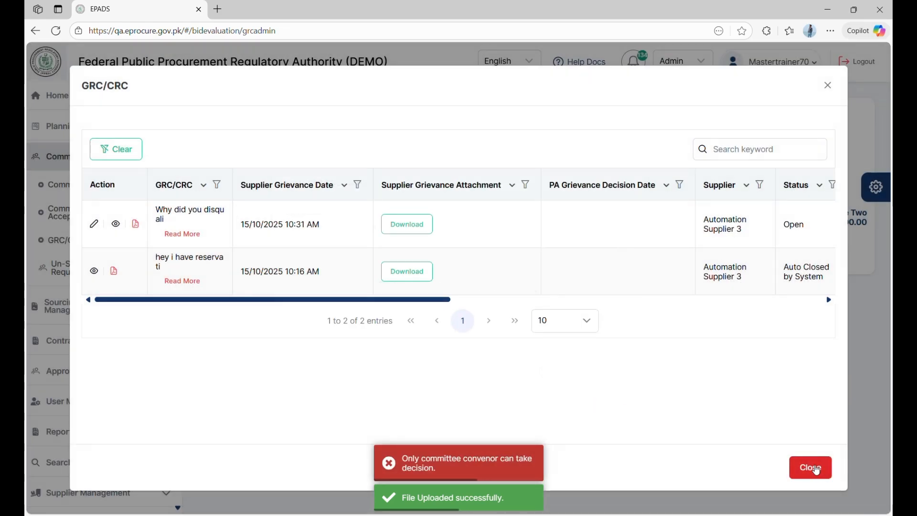
Try completing the Technical Evaluation Report step; it's refused until grievances are answered
click(812, 468)
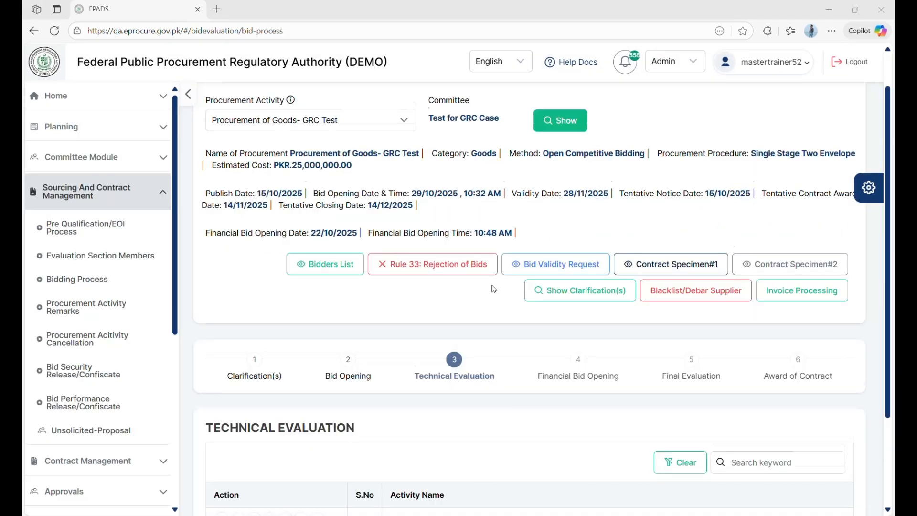
scroll(494, 289, down, 3)
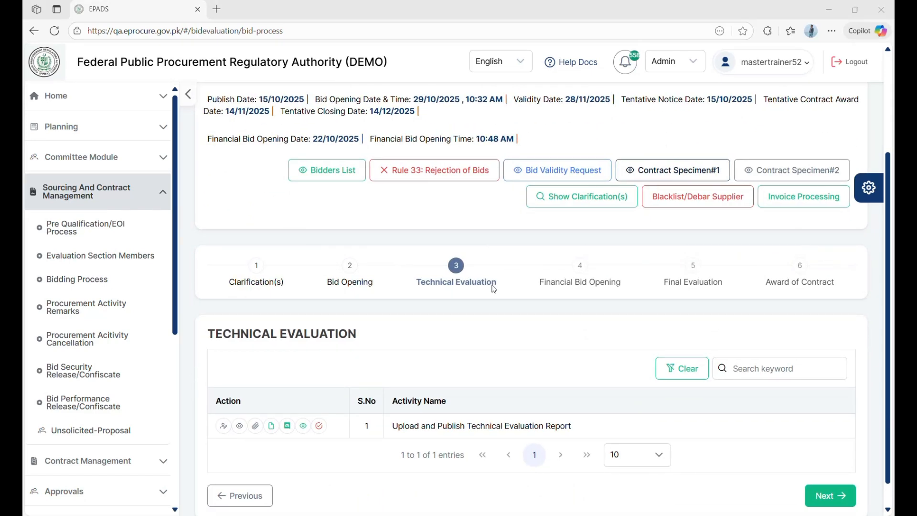
scroll(494, 289, down, 1)
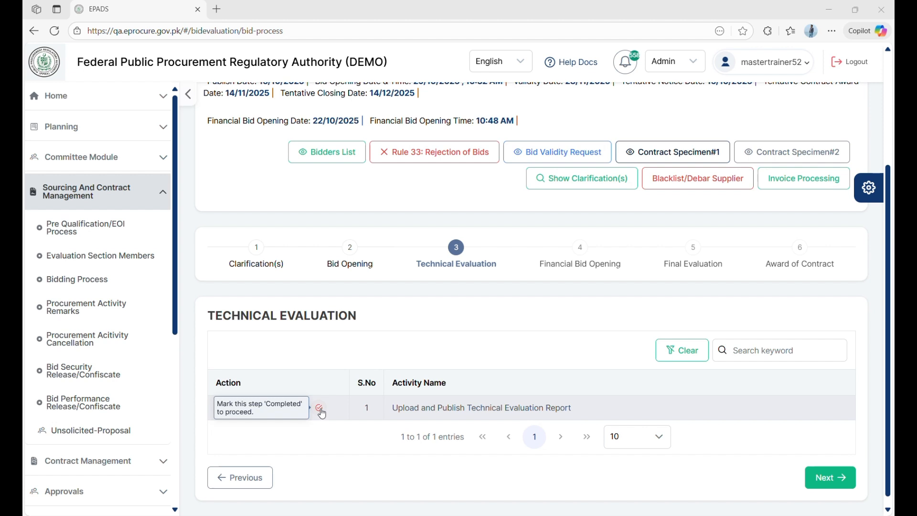
click(319, 408)
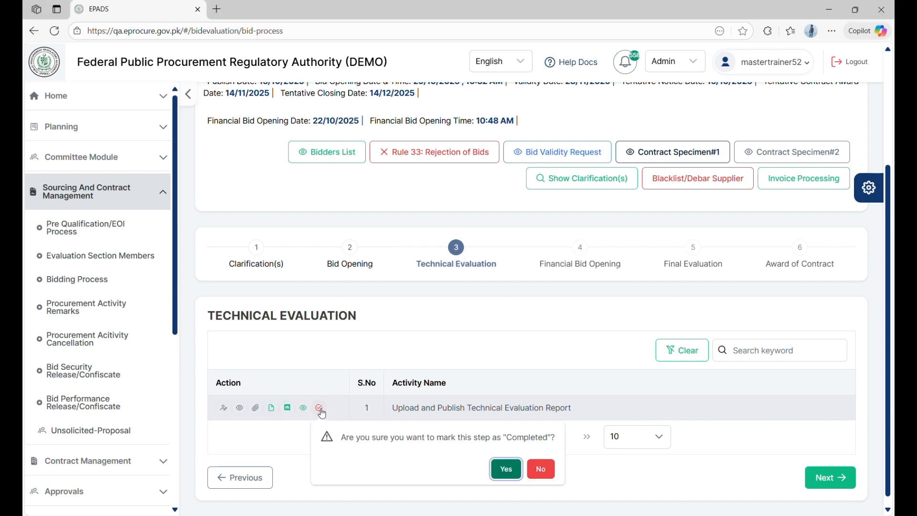
click(508, 470)
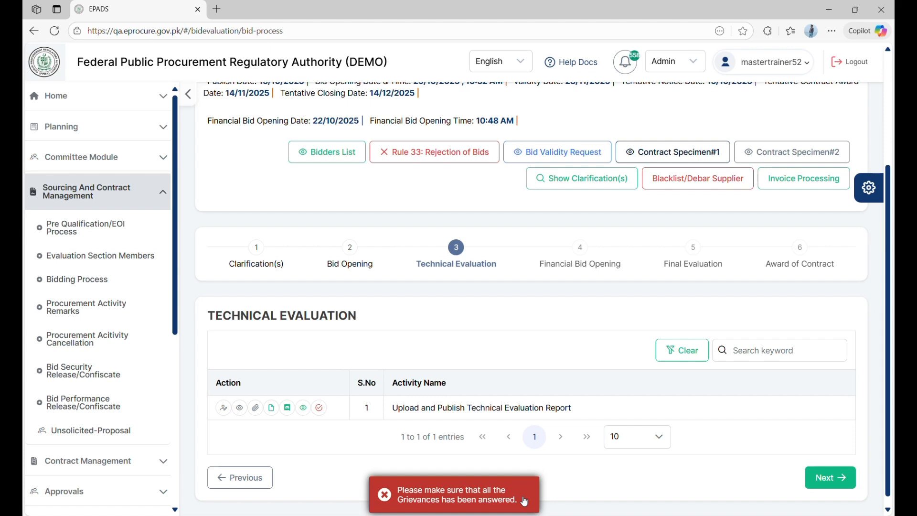
scroll(424, 323, up, 3)
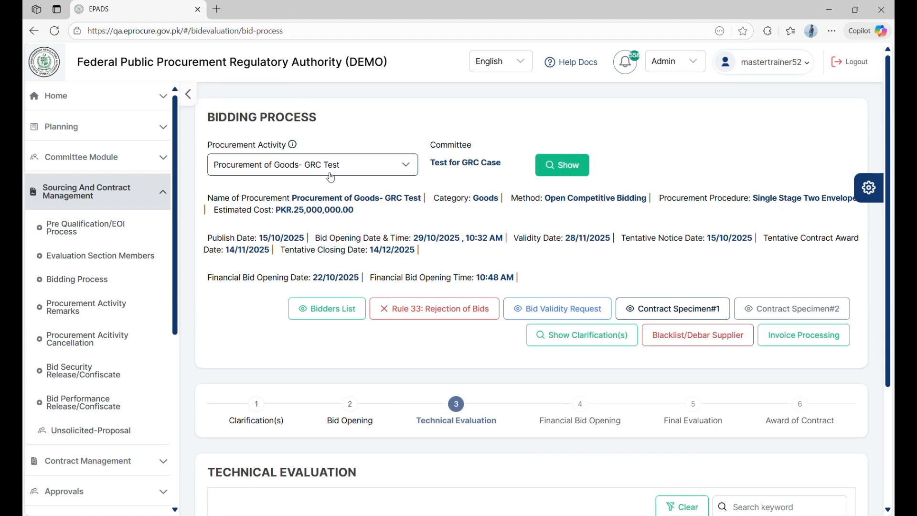
Load the Proc of Goods - Test GRC procurement, showing it at Financial Bid Opening
click(351, 165)
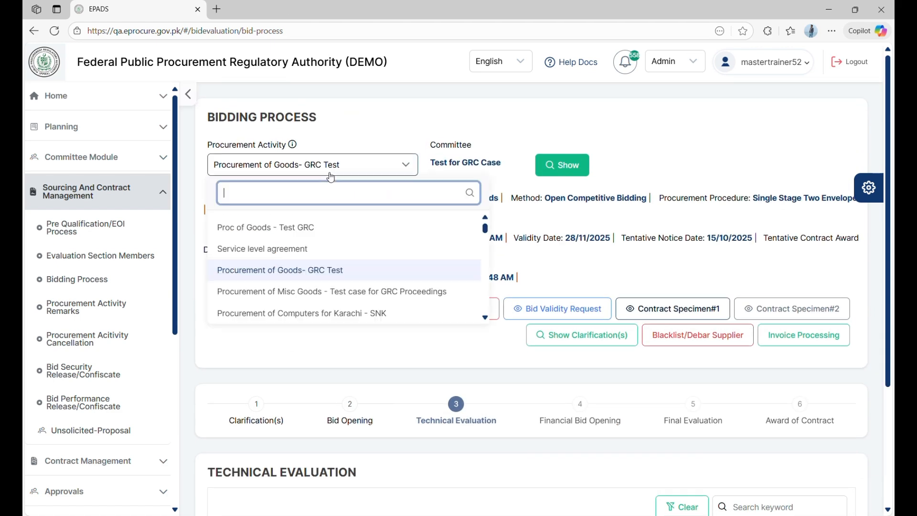
click(332, 228)
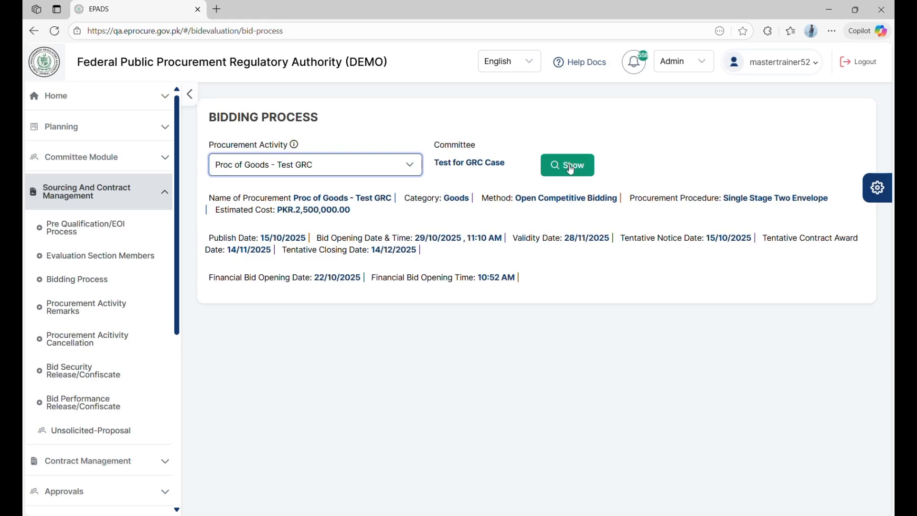
click(568, 165)
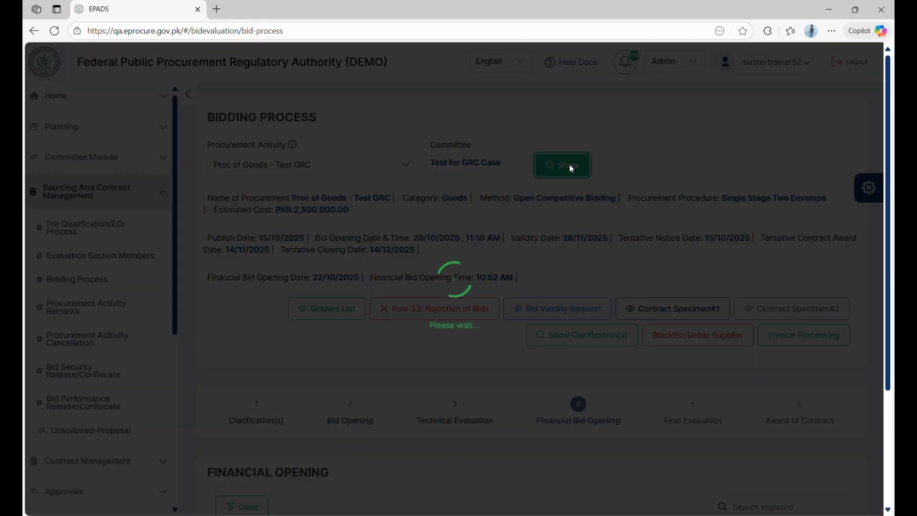
scroll(473, 410, down, 3)
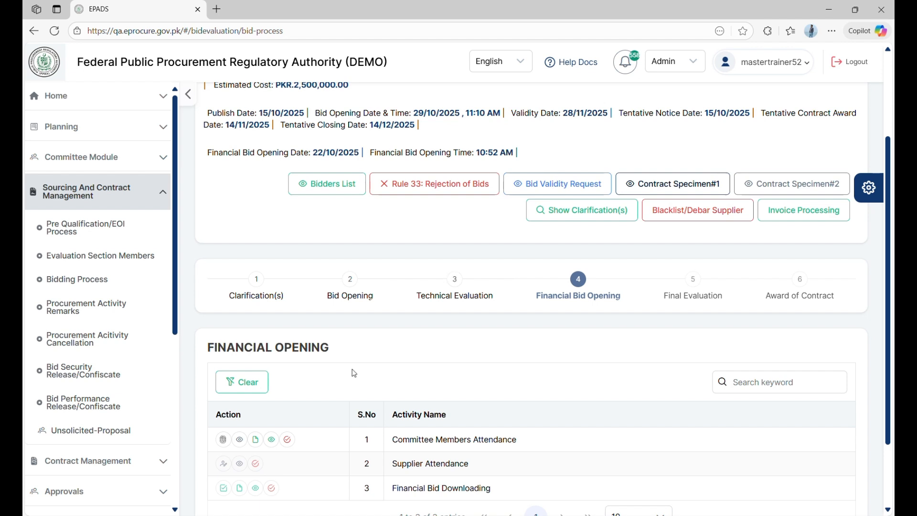
scroll(354, 374, down, 2)
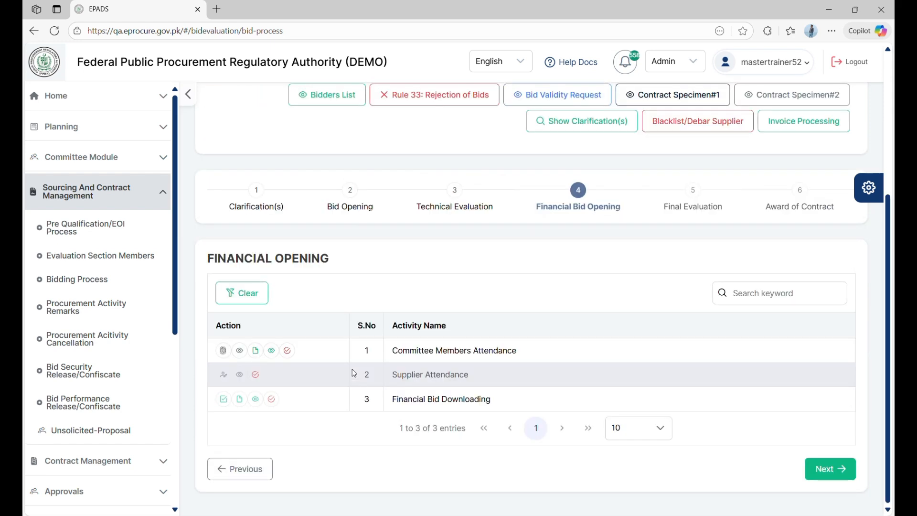
Return to rules.pdf at page 36, grievance paragraphs (2)–(5)
key(alt+Tab)
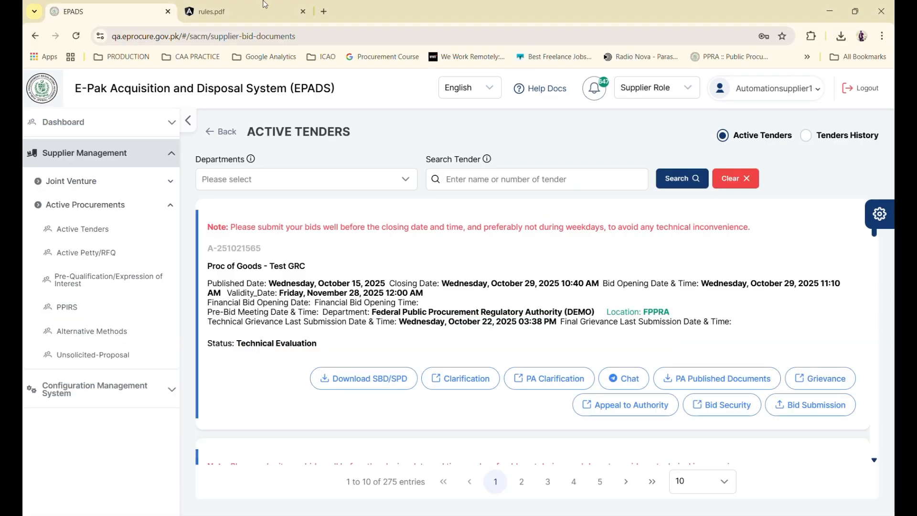
click(255, 17)
scroll(373, 287, up, 3)
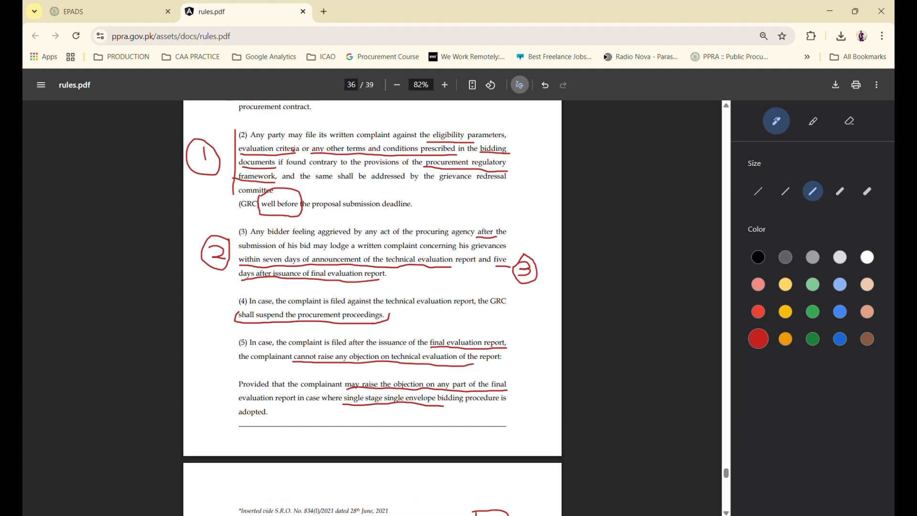
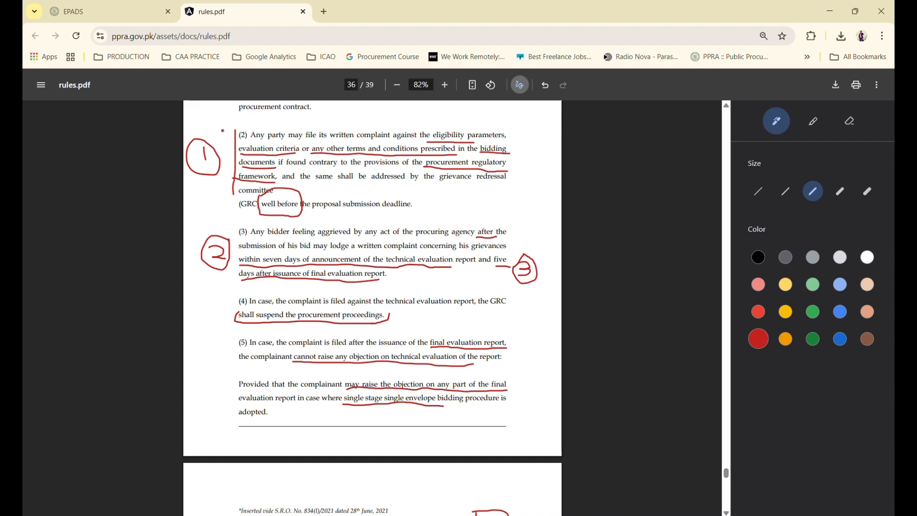
Review the agency's published Technical Evaluation Report in the supplier's tender view, then close it
click(80, 8)
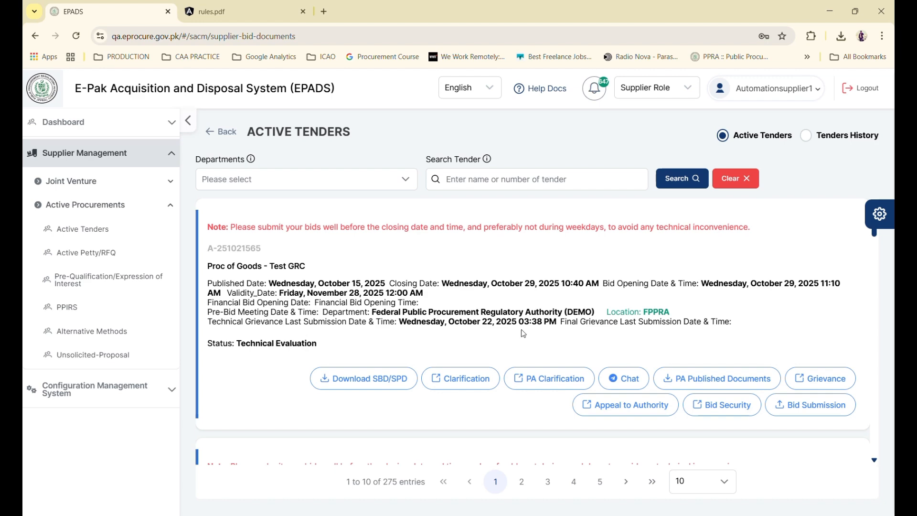
click(680, 387)
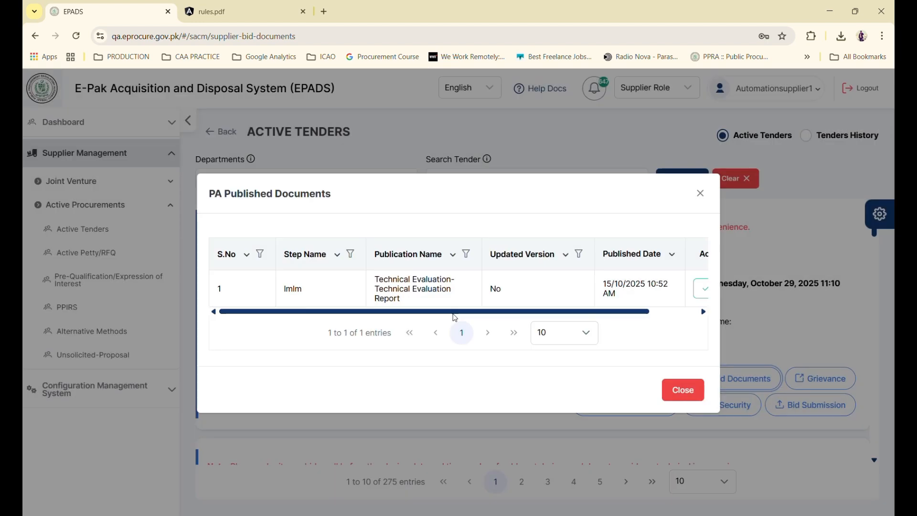
scroll(429, 302, right, 2)
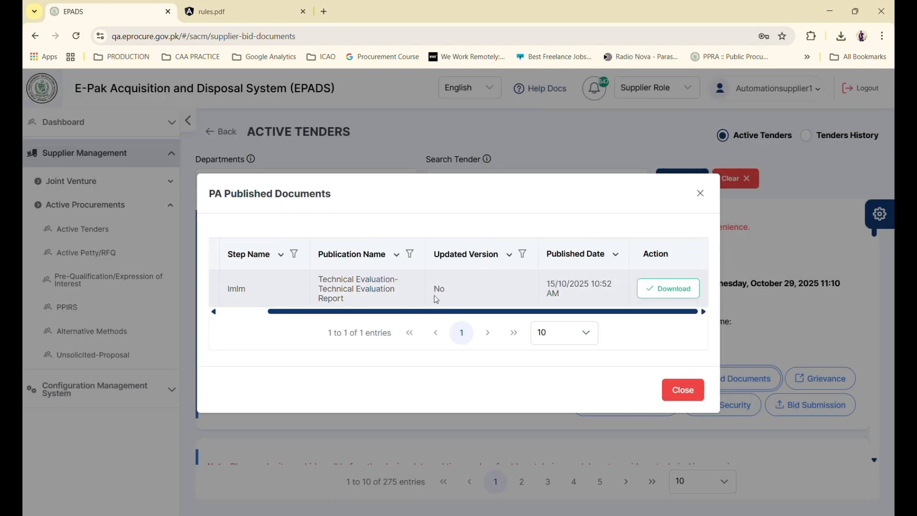
click(684, 390)
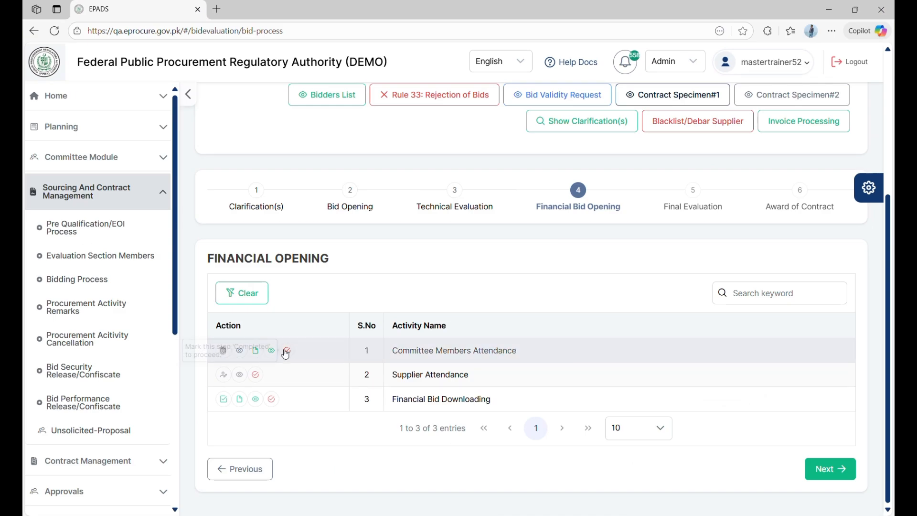
Mark the committee member present and verify the attendance with the OTP code
click(288, 350)
click(475, 412)
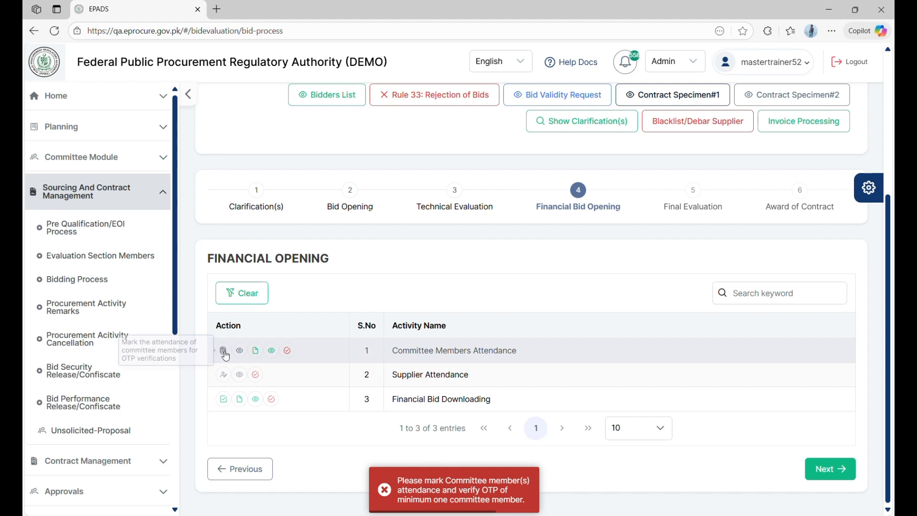
click(223, 351)
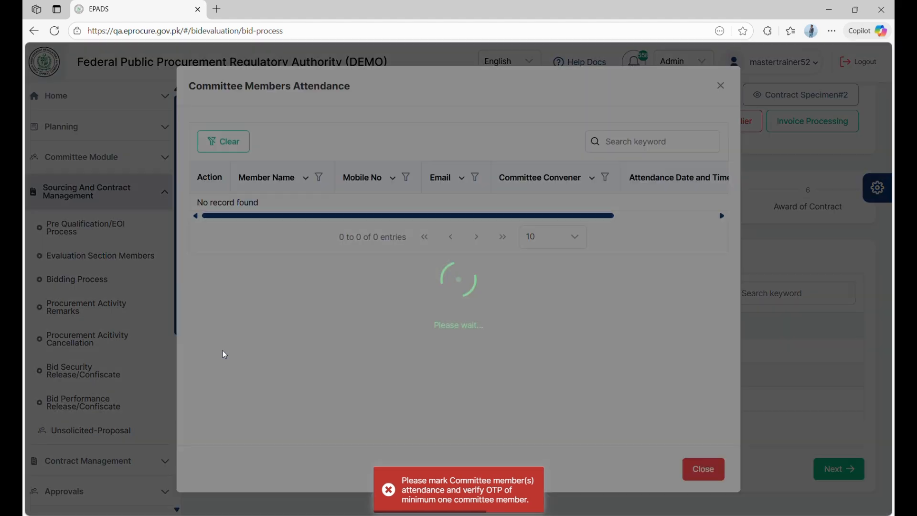
click(225, 207)
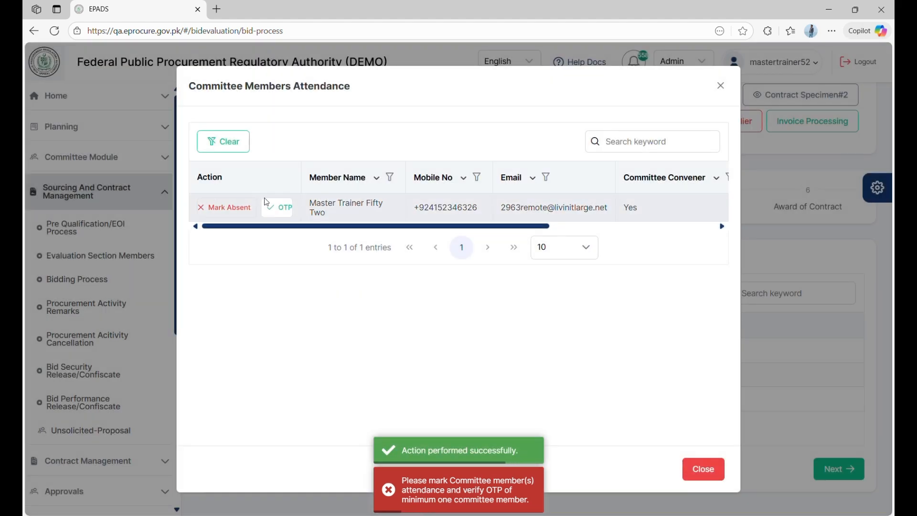
click(287, 205)
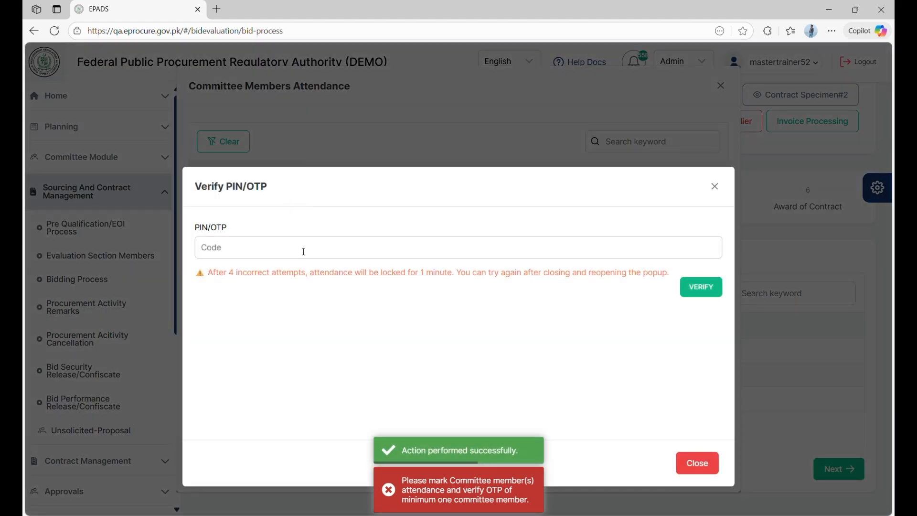
click(303, 252)
text(••••••)
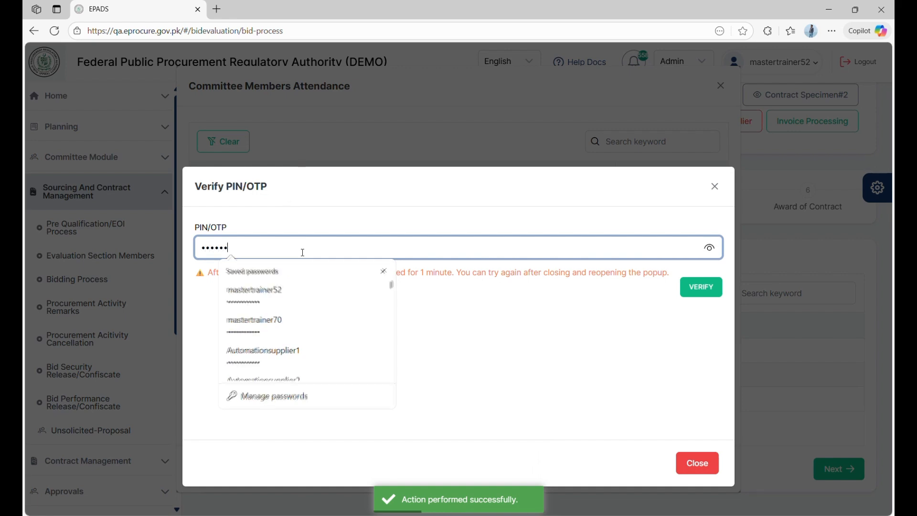
click(697, 284)
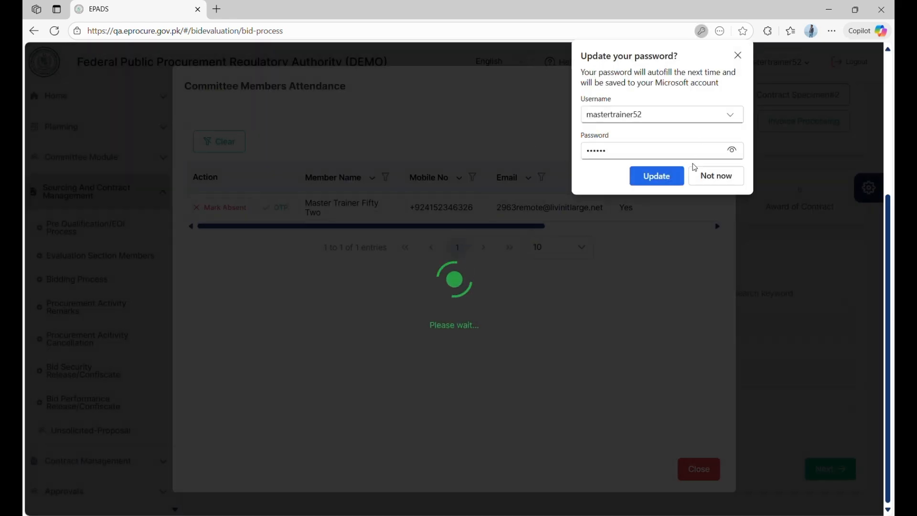
click(697, 173)
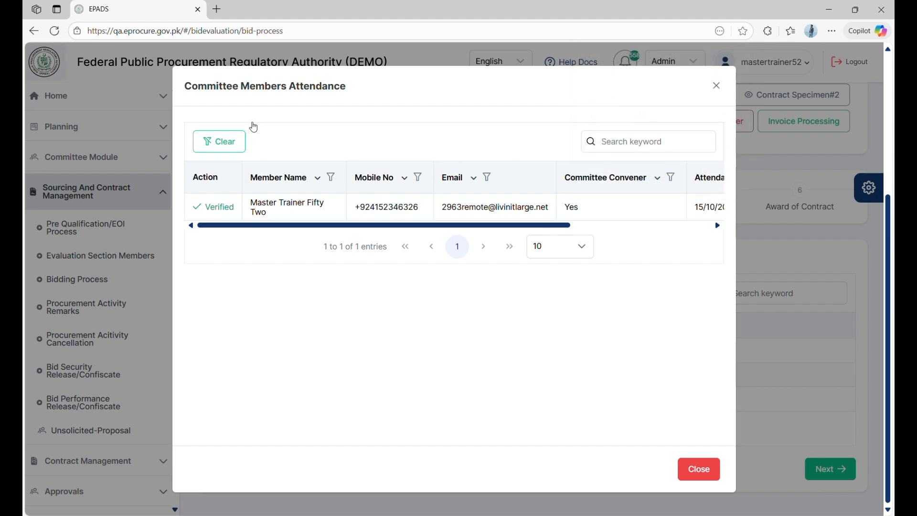
click(716, 86)
Complete Committee Members Attendance and Supplier Attendance, then open Financial Bid Downloading
click(287, 350)
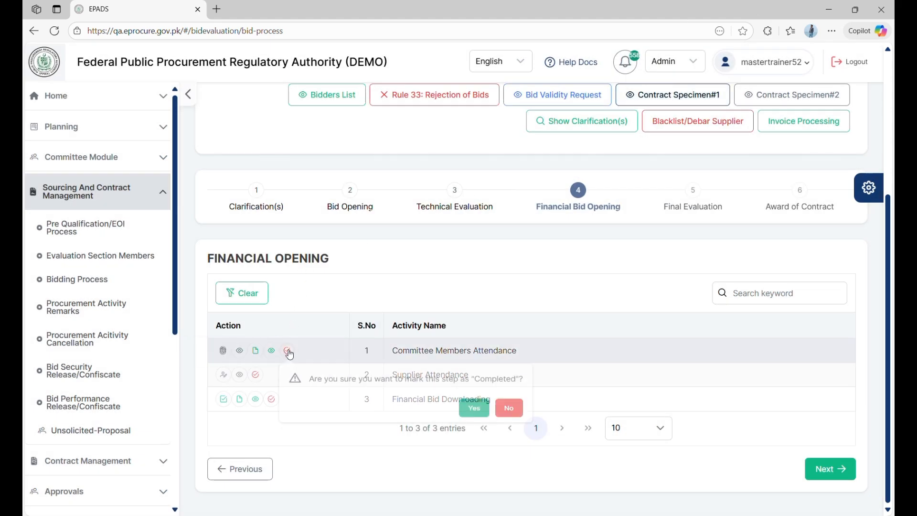
click(487, 419)
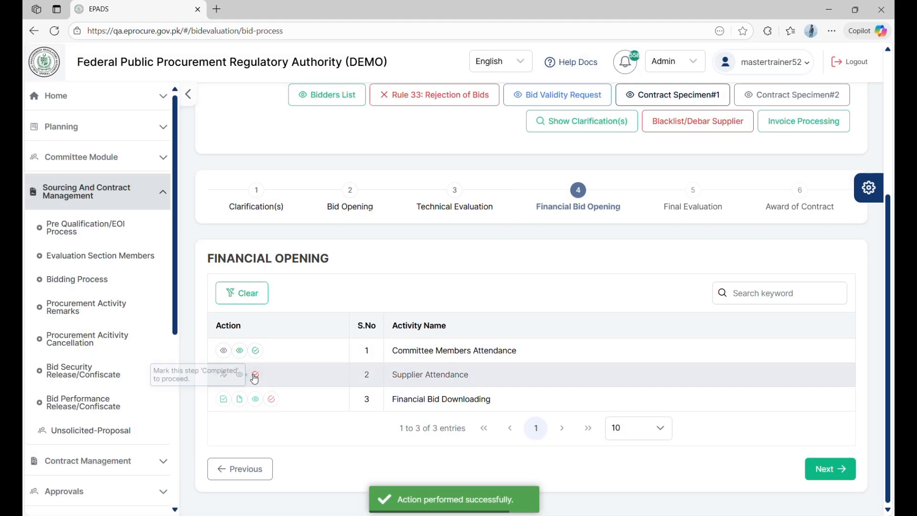
click(255, 376)
click(437, 437)
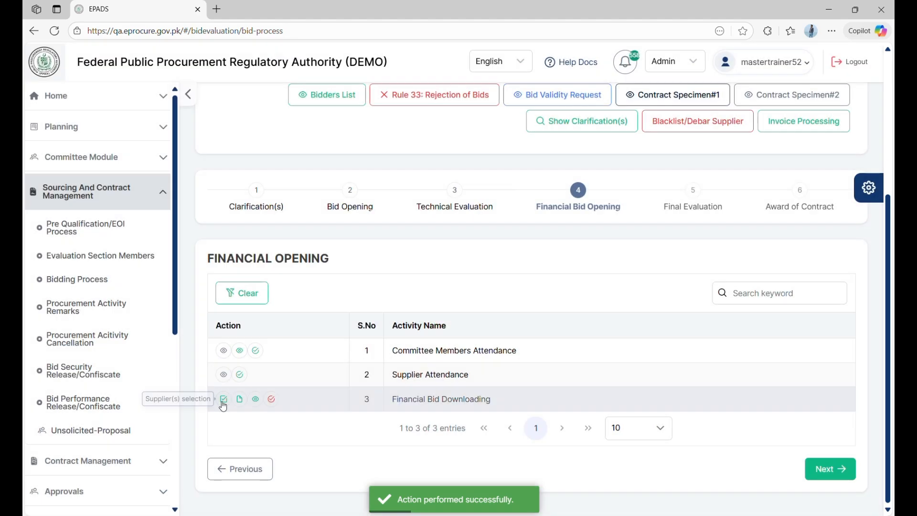
click(222, 400)
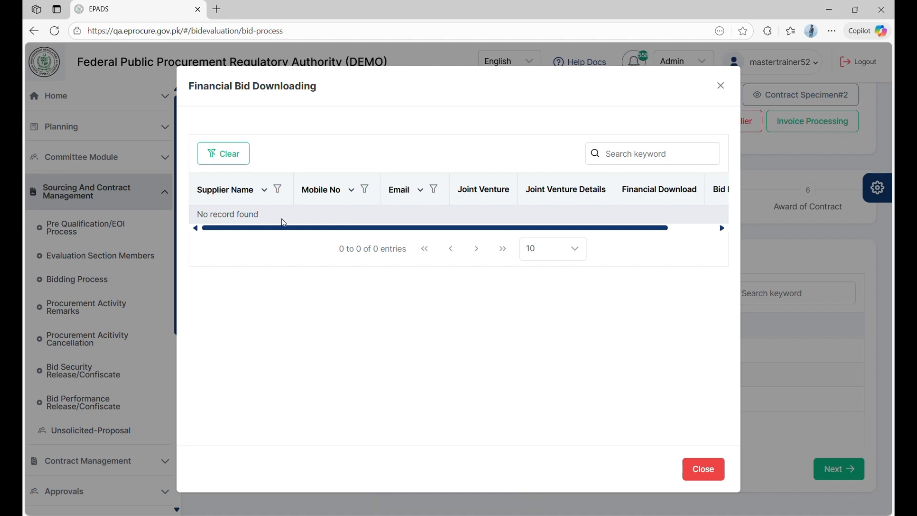
Download all three suppliers' financial bids and mark Financial Bid Downloading completed
click(703, 469)
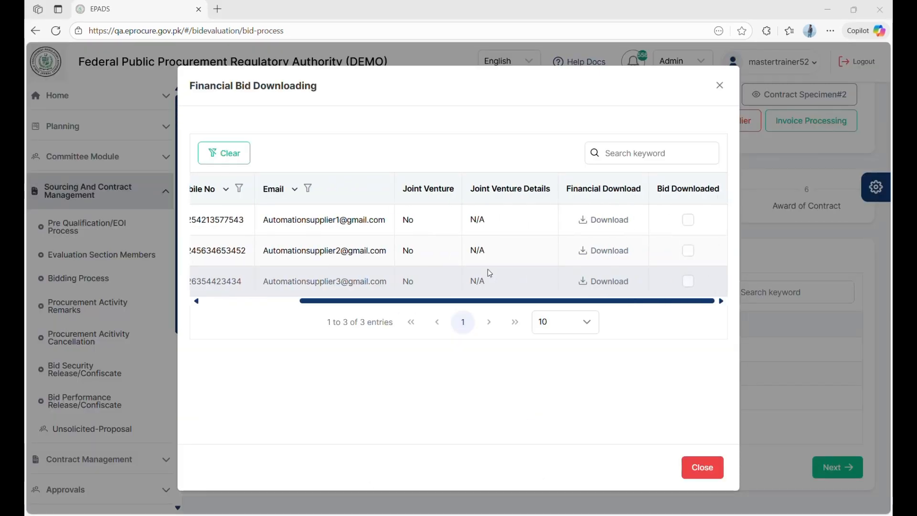
click(595, 223)
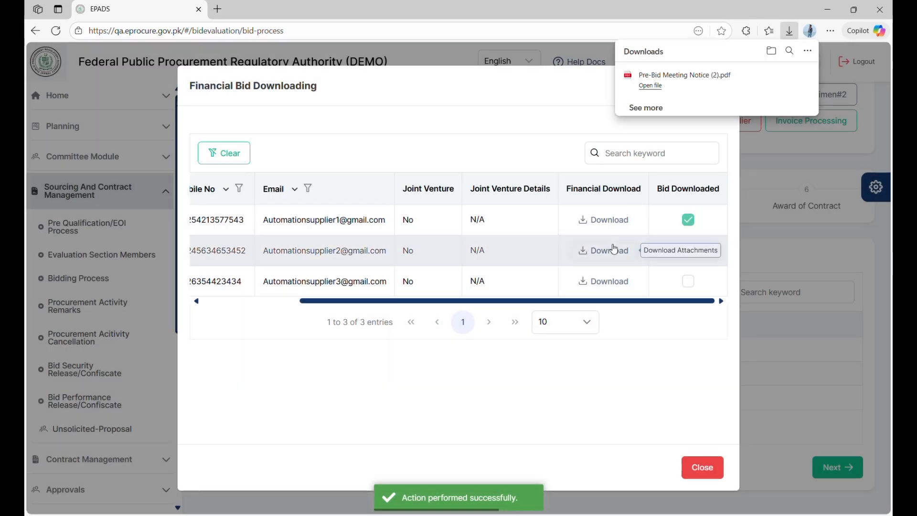
click(613, 249)
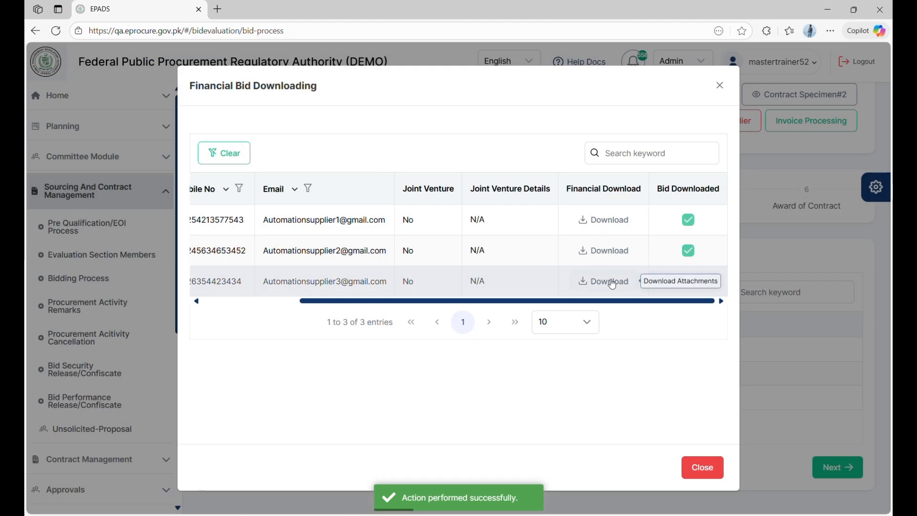
click(612, 281)
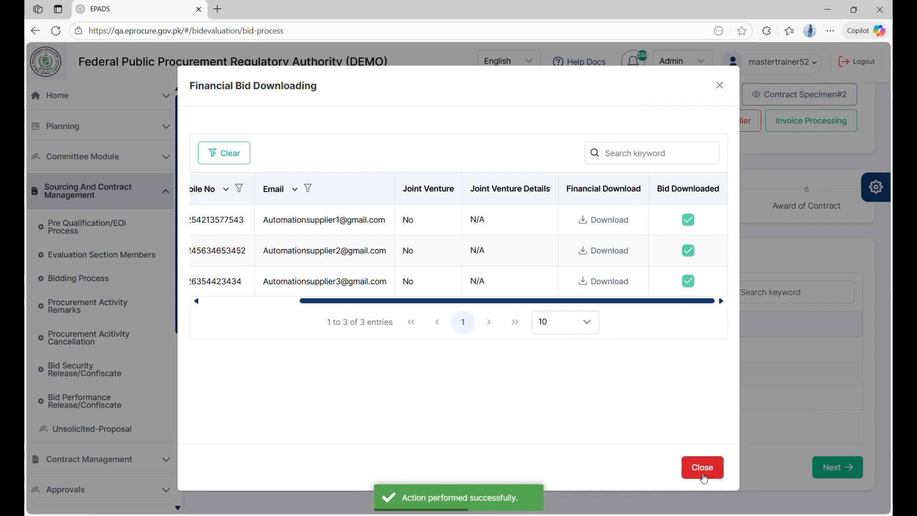
click(702, 467)
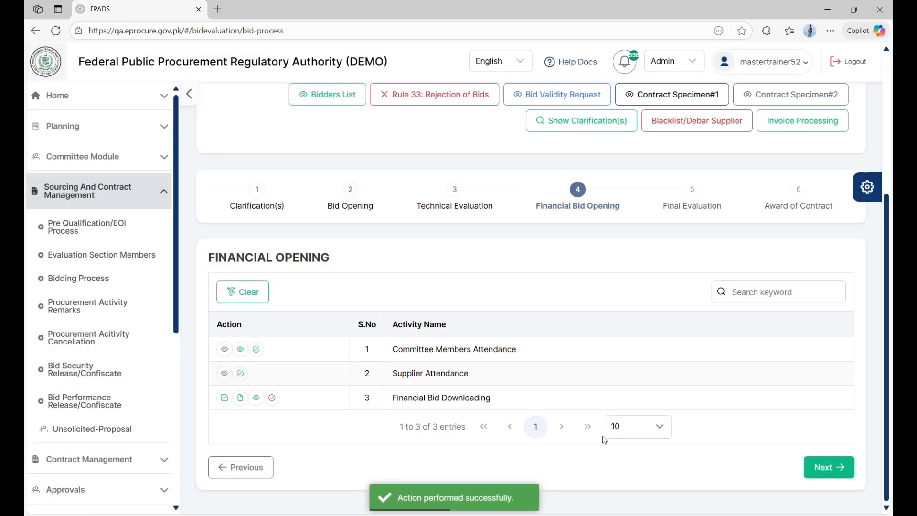
click(271, 398)
click(453, 459)
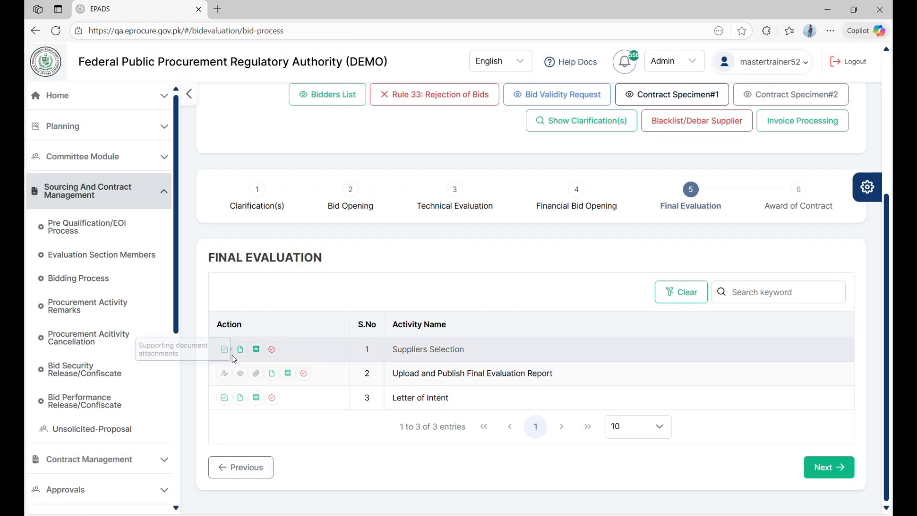
In Suppliers Selection, tick the second and third suppliers as evaluated bidders
click(224, 350)
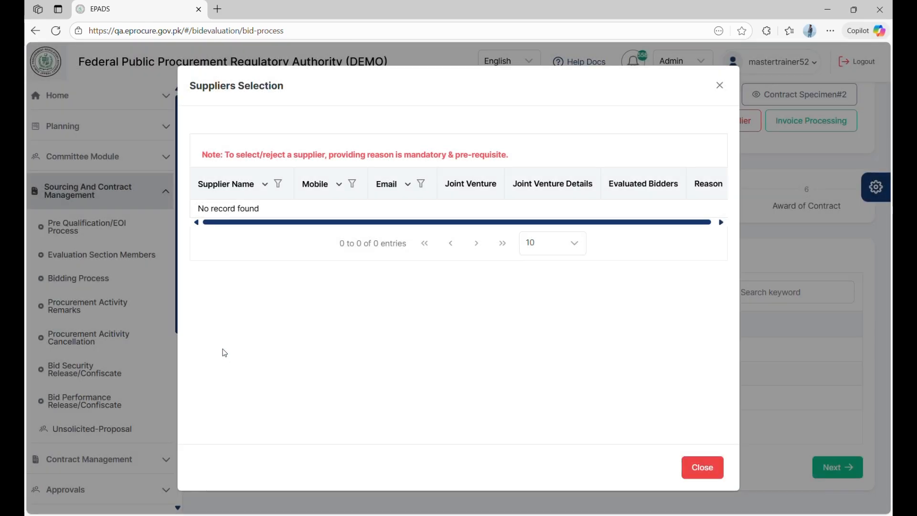
click(698, 467)
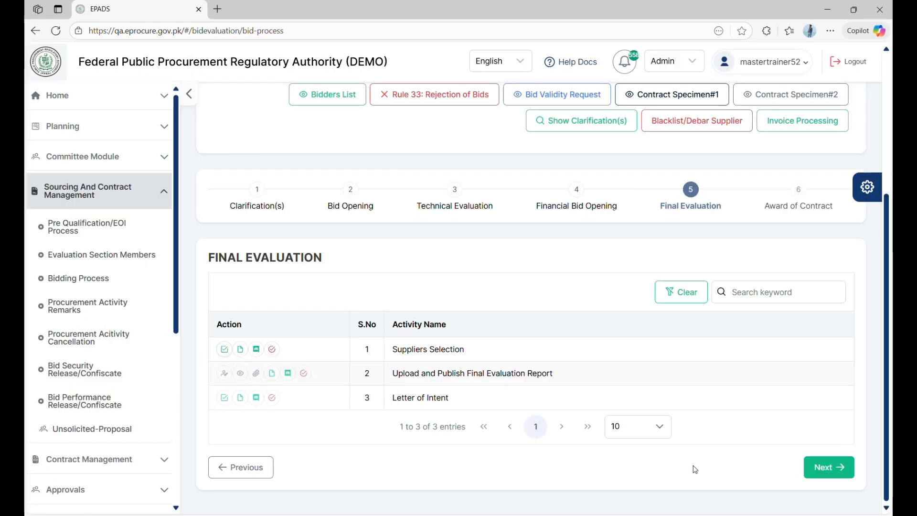
click(224, 349)
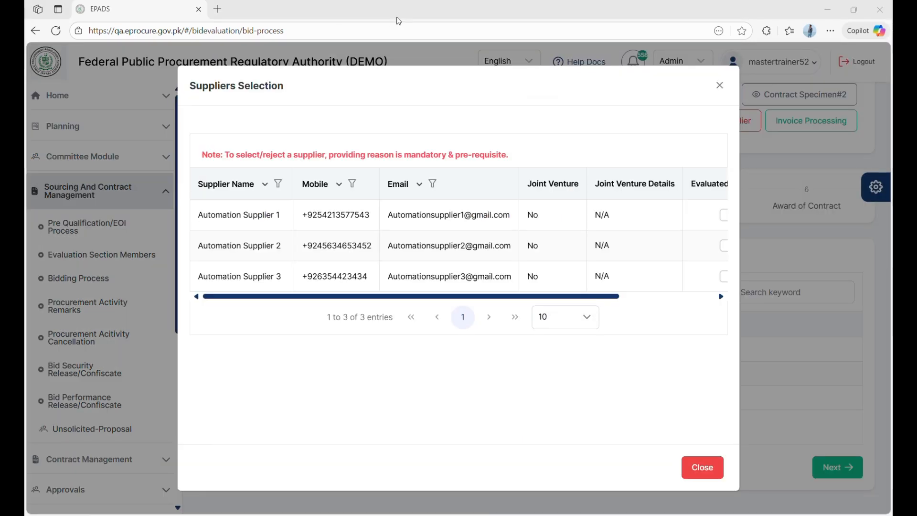
scroll(484, 286, right, 5)
scroll(484, 286, left, 5)
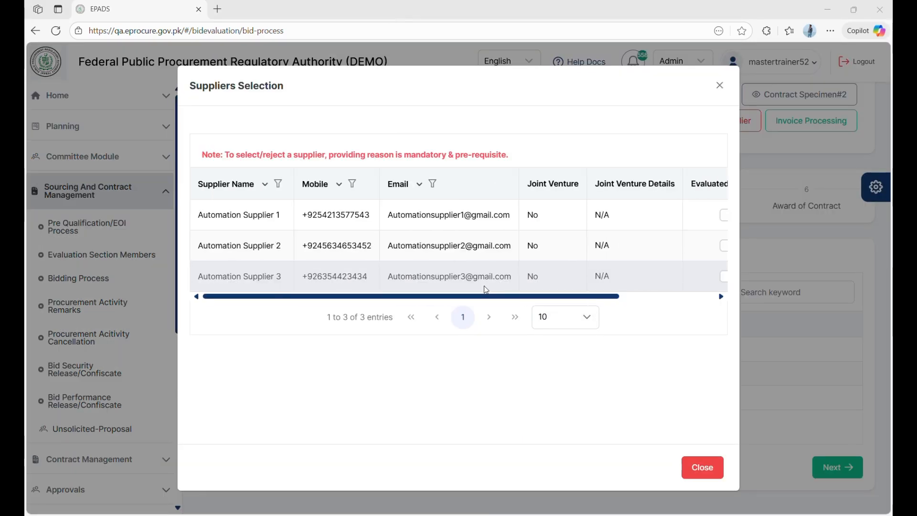
scroll(593, 240, right, 3)
scroll(591, 239, left, 5)
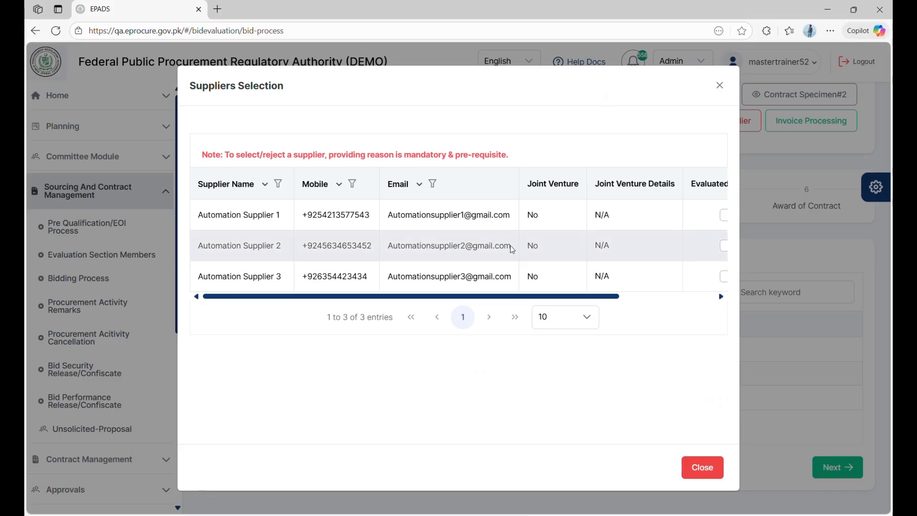
scroll(513, 246, right, 5)
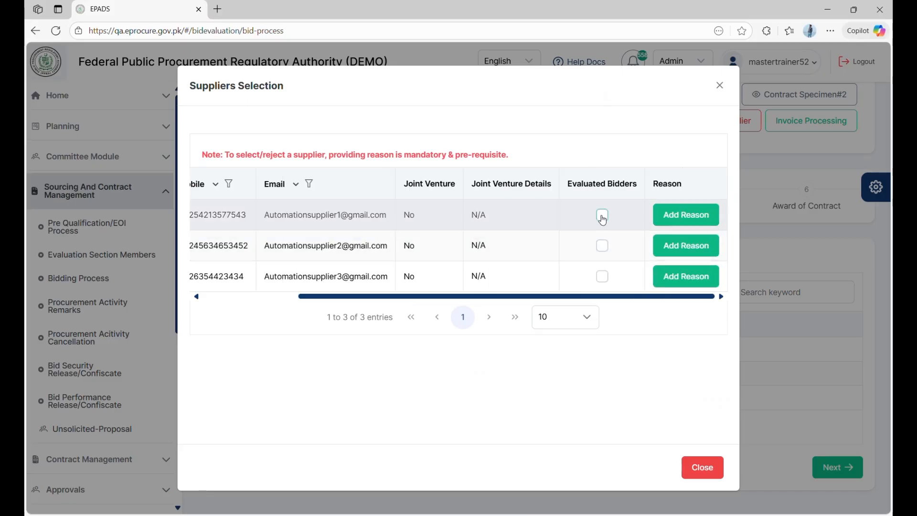
click(601, 246)
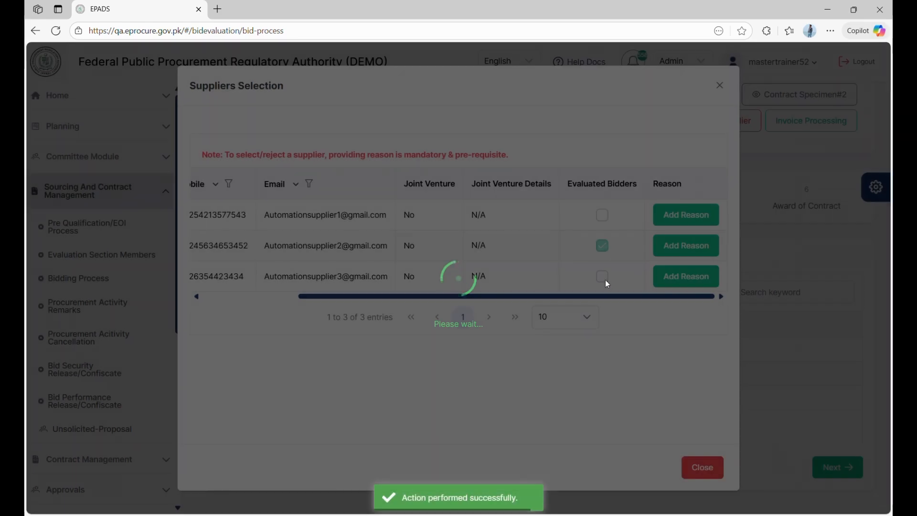
click(602, 277)
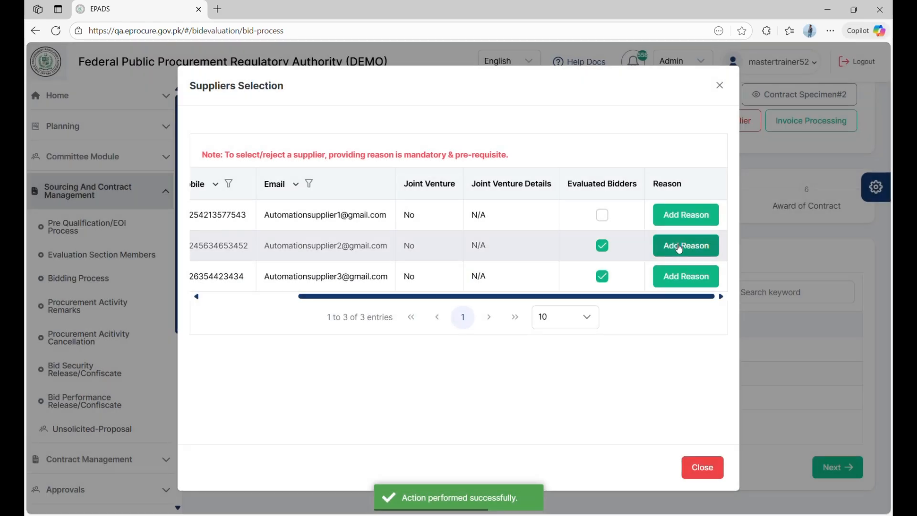
Add reasons '1ST MOST ADV' and '2ND' for the second and third suppliers
click(679, 246)
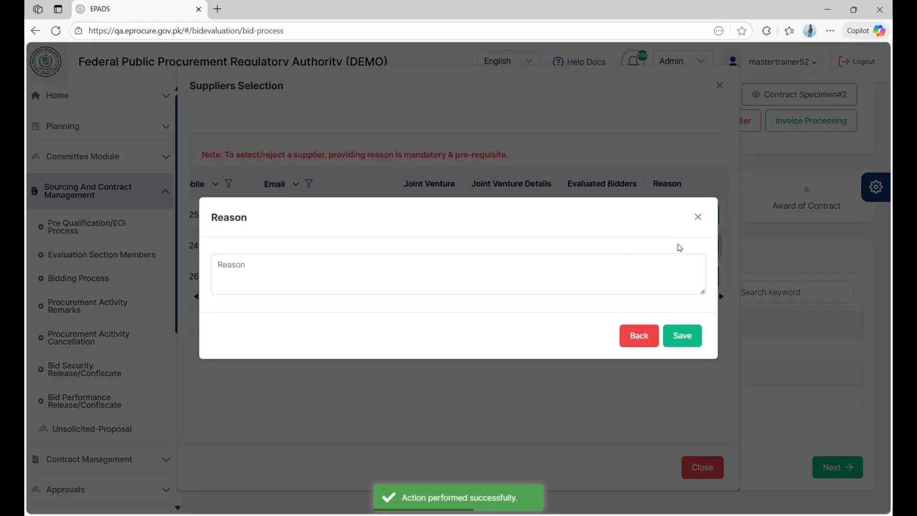
click(592, 277)
text(1ST )
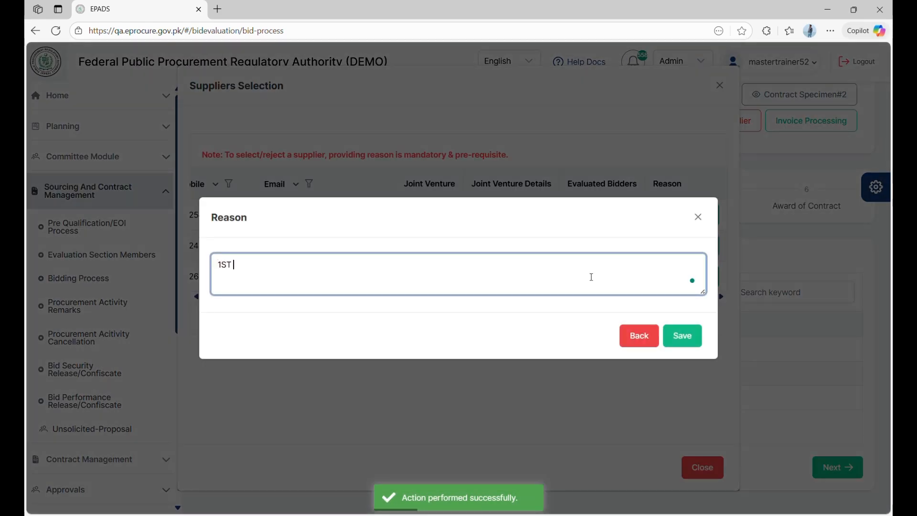
text(MOST ADV)
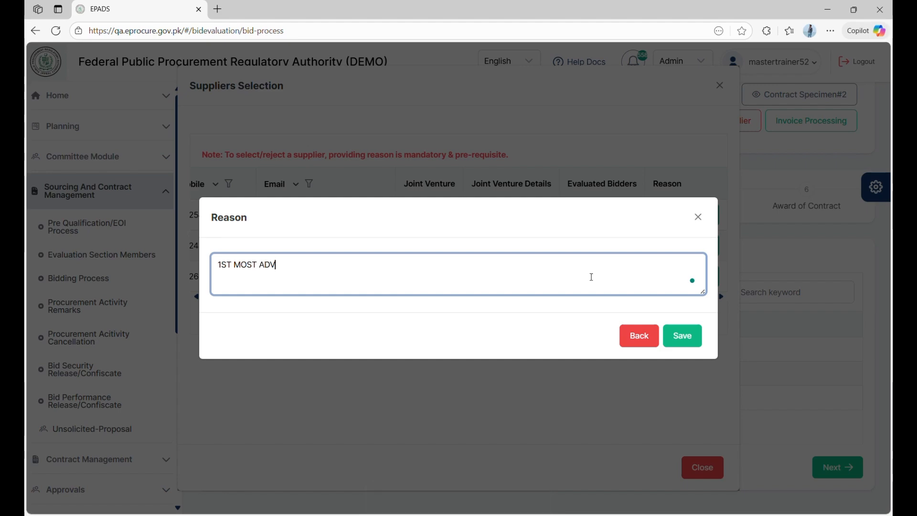
click(678, 337)
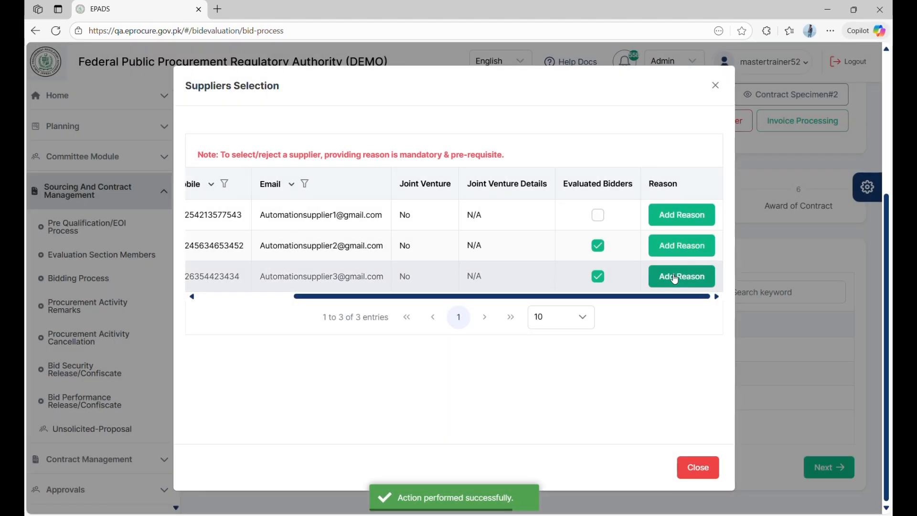
click(675, 278)
text(2ND MOST ADV)
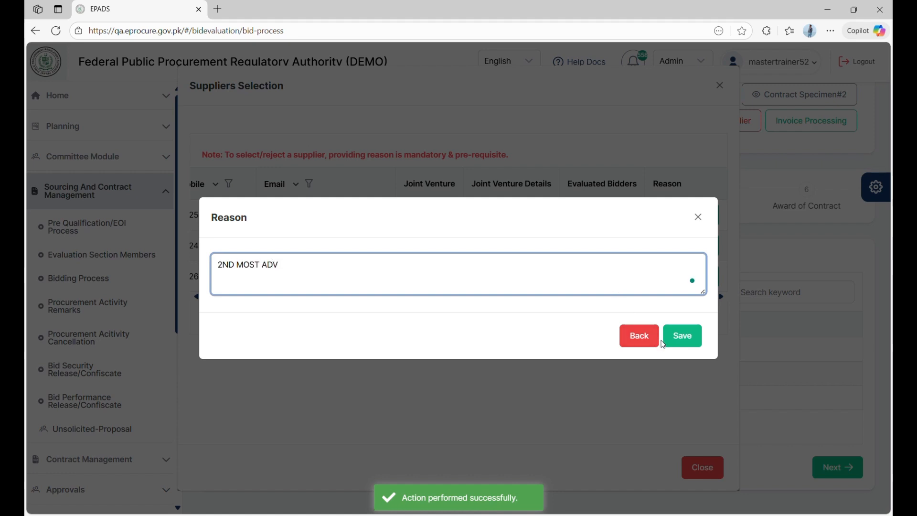
click(673, 340)
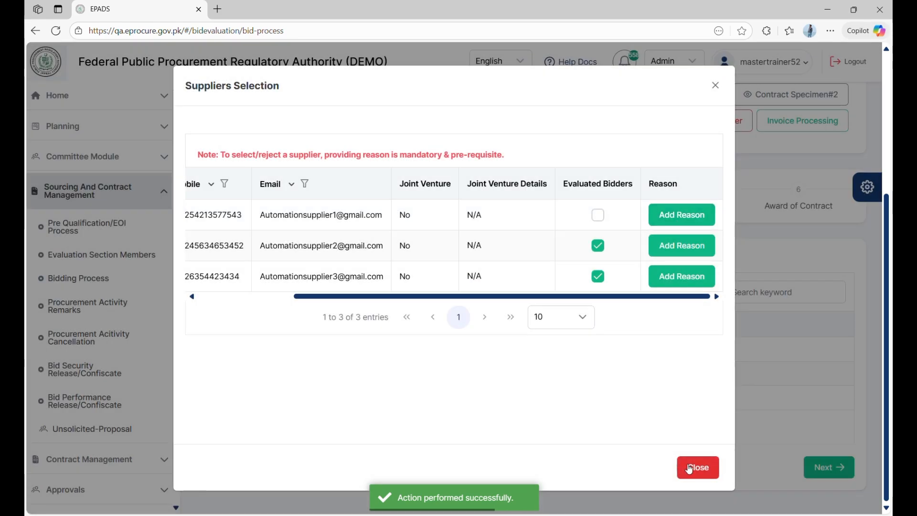
click(697, 467)
click(272, 353)
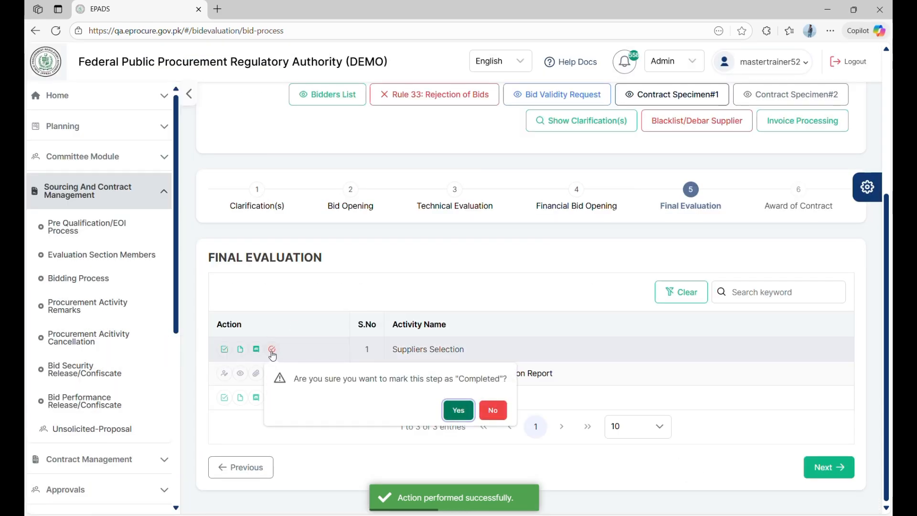
click(452, 406)
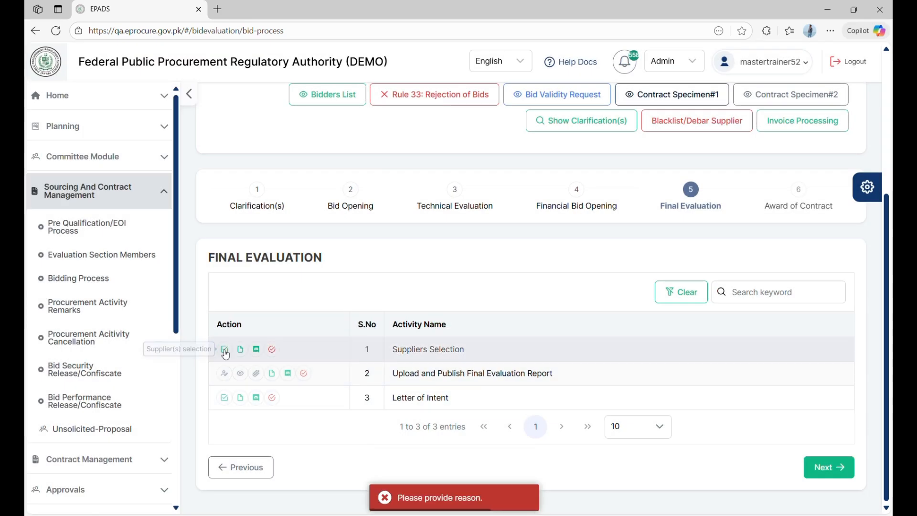
Add reason 'HGIGHER SID' for the first supplier and complete Suppliers Selection
click(224, 350)
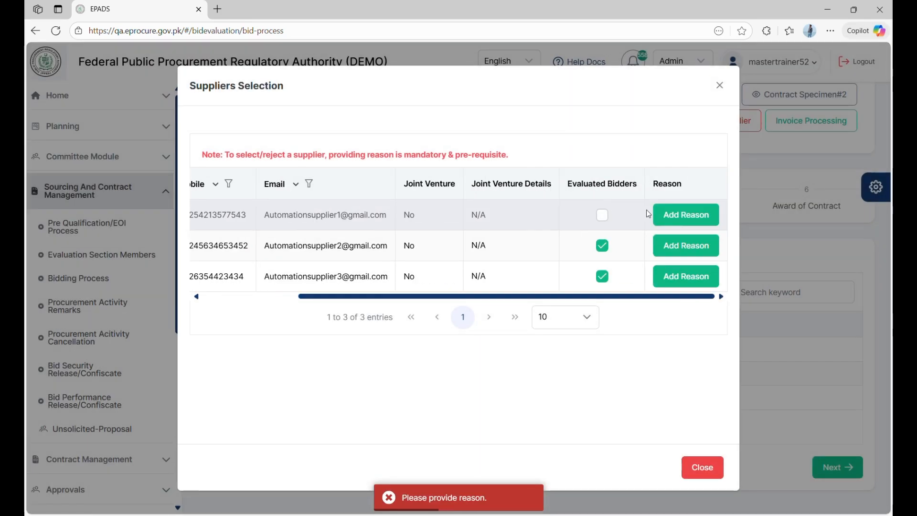
click(683, 214)
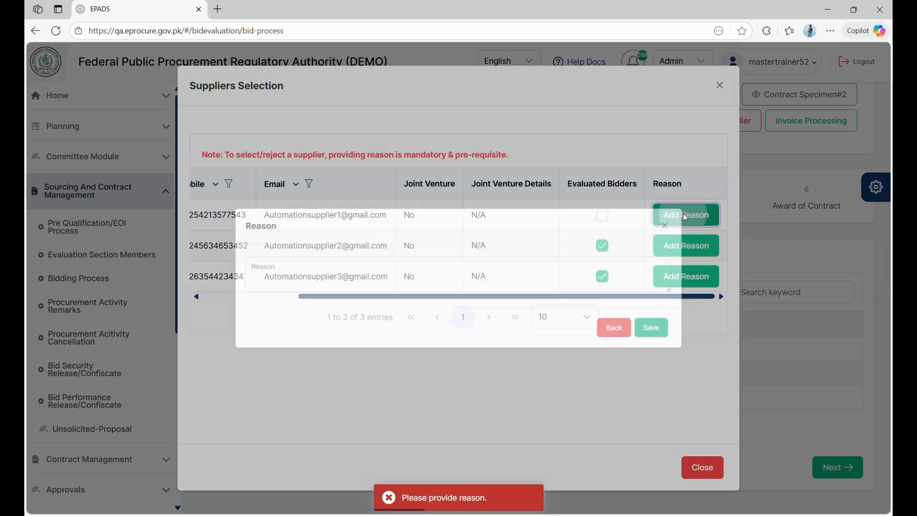
click(482, 268)
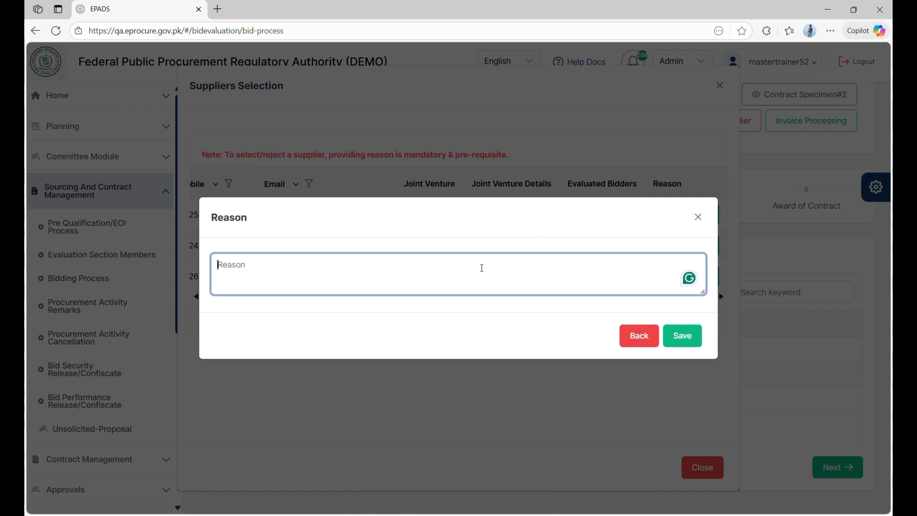
text(HGIGHER SIDE)
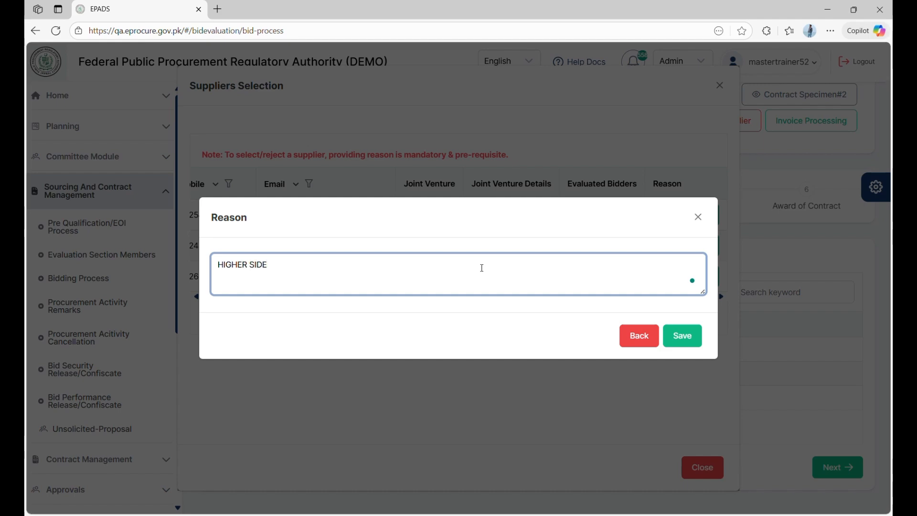
click(682, 334)
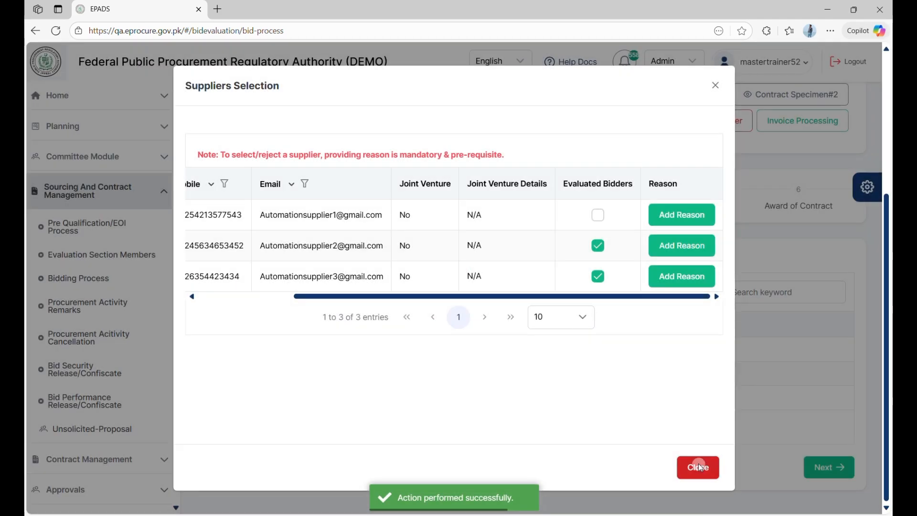
click(699, 464)
click(272, 349)
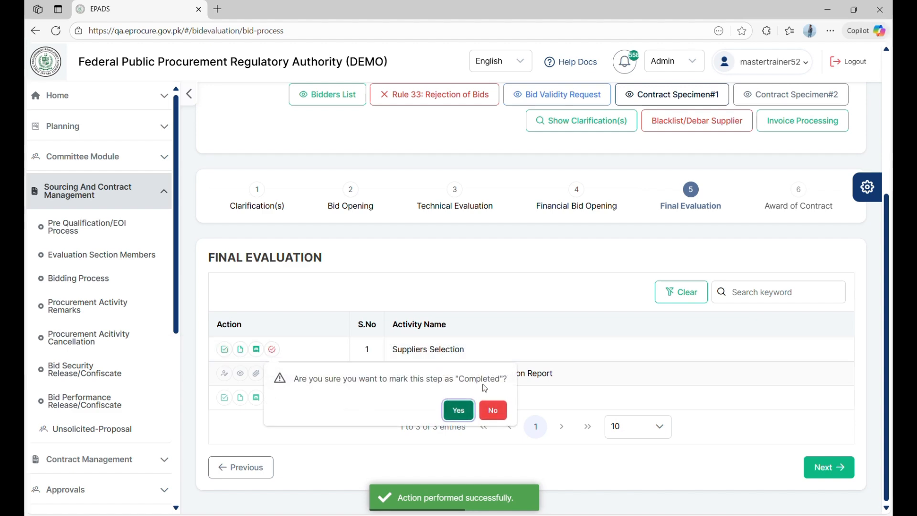
click(455, 411)
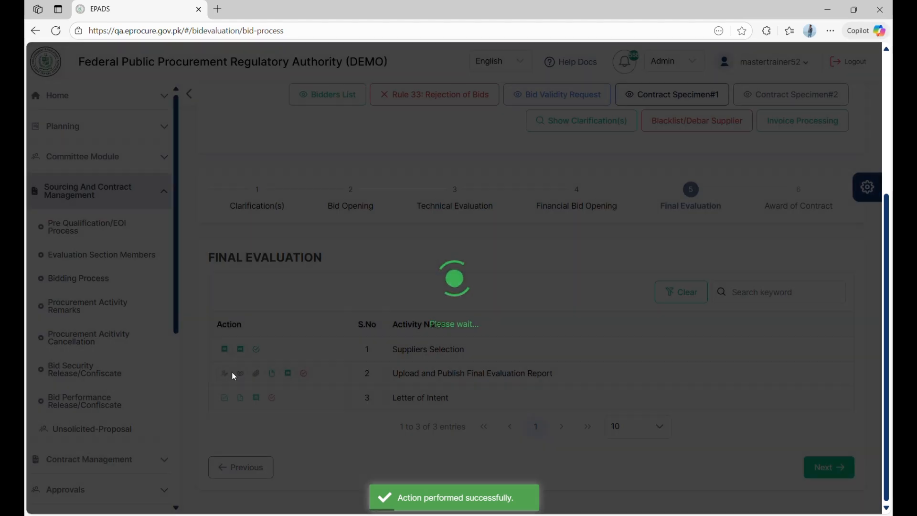
click(223, 373)
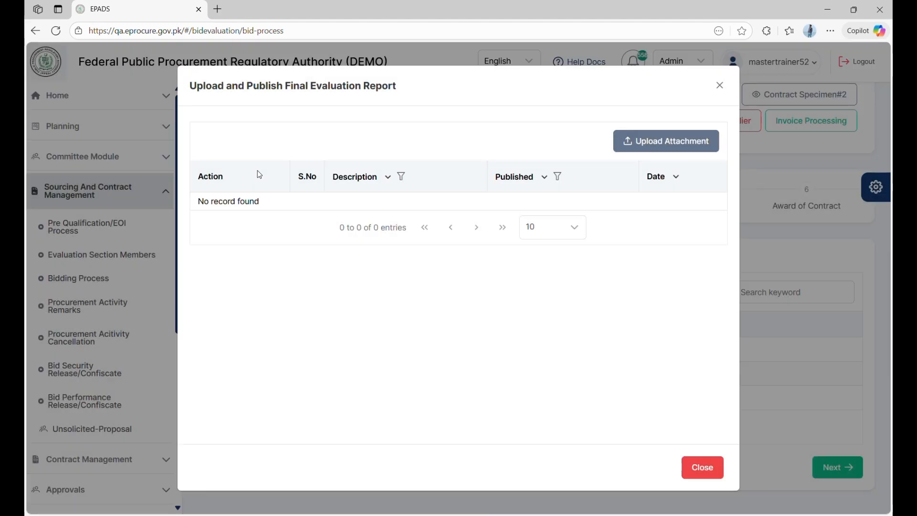
Attach Comparative Statement (2) (2) as the final evaluation report with description 'FINAL'
click(680, 142)
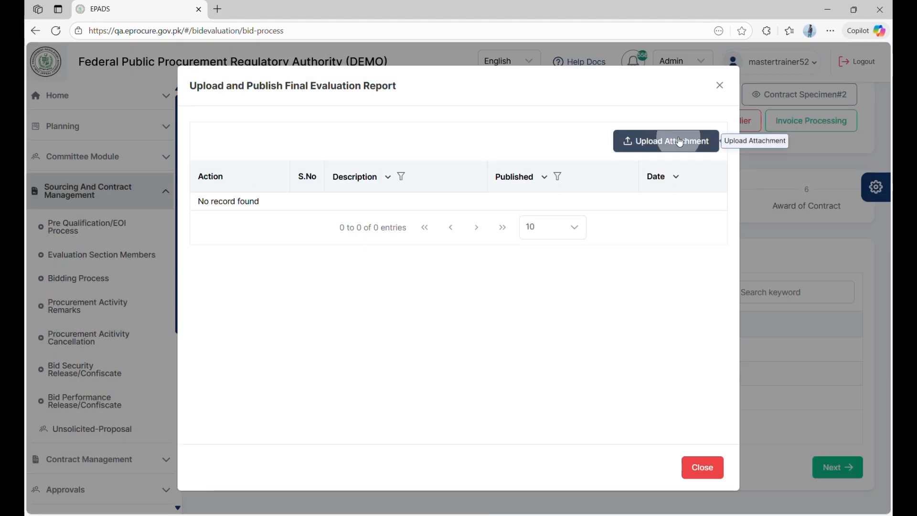
click(392, 256)
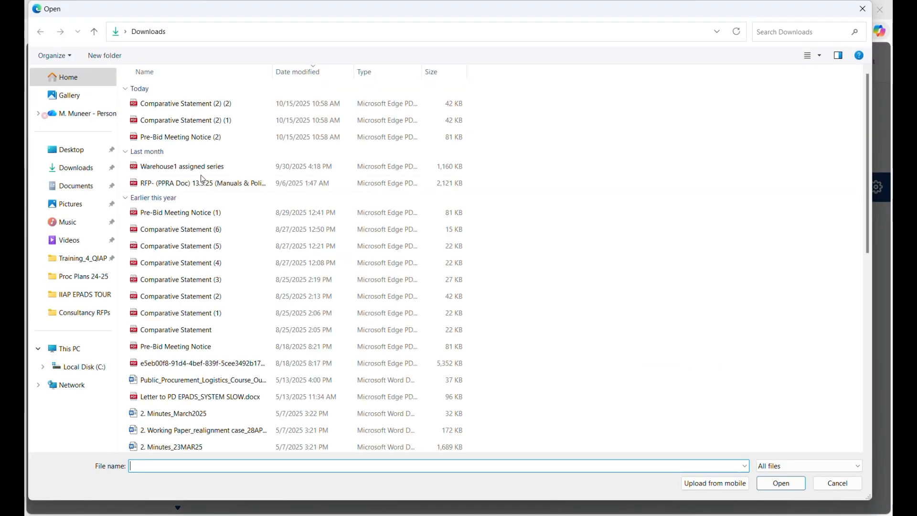
double_click(177, 105)
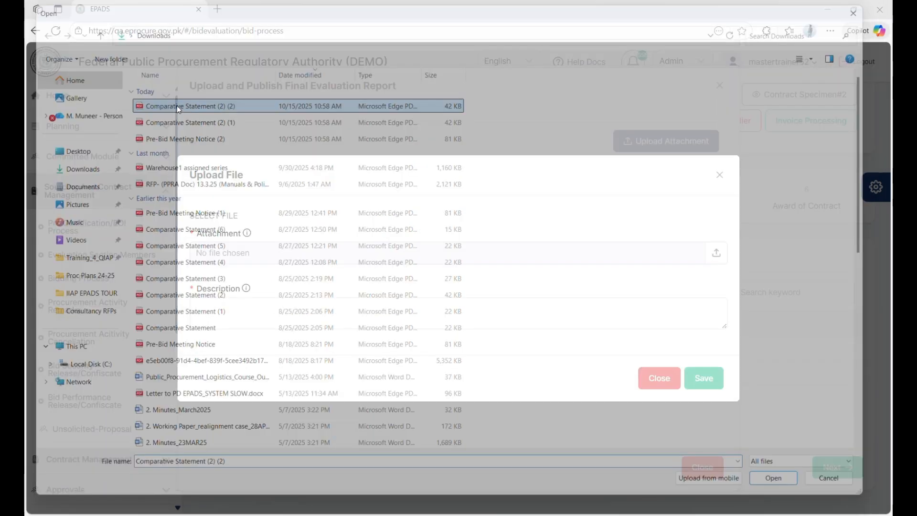
click(239, 311)
text(F)
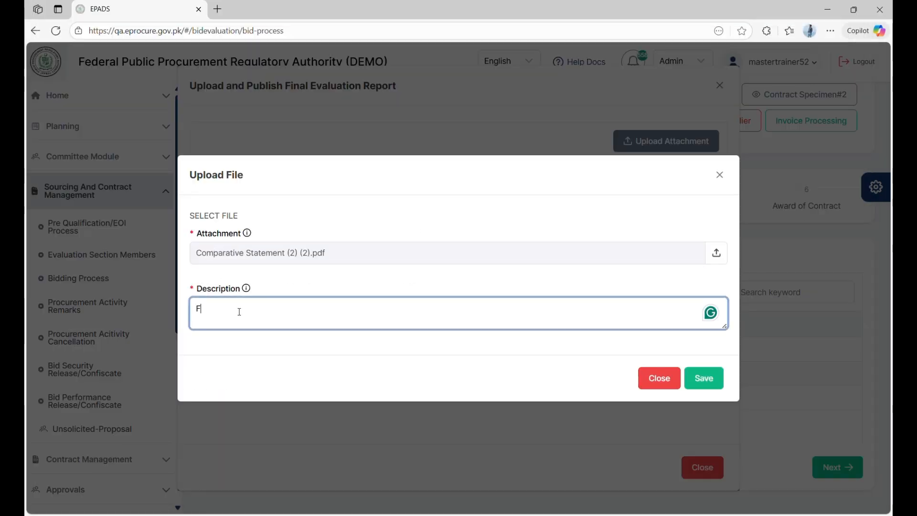
text(INAL EVALUATION REPORT)
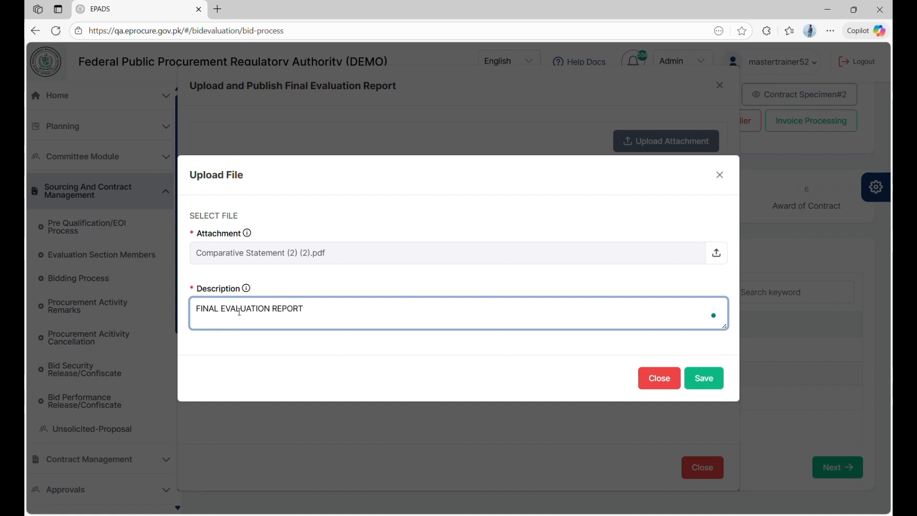
click(702, 385)
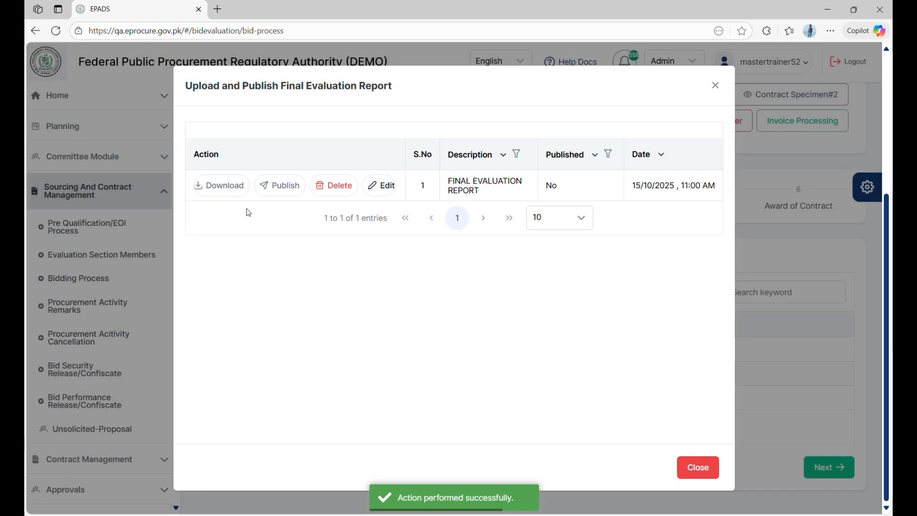
click(279, 185)
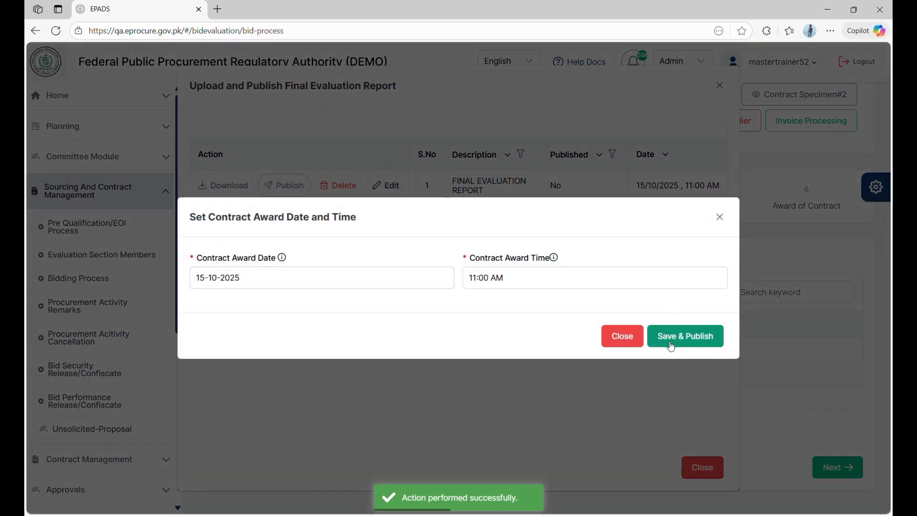
click(671, 345)
click(785, 400)
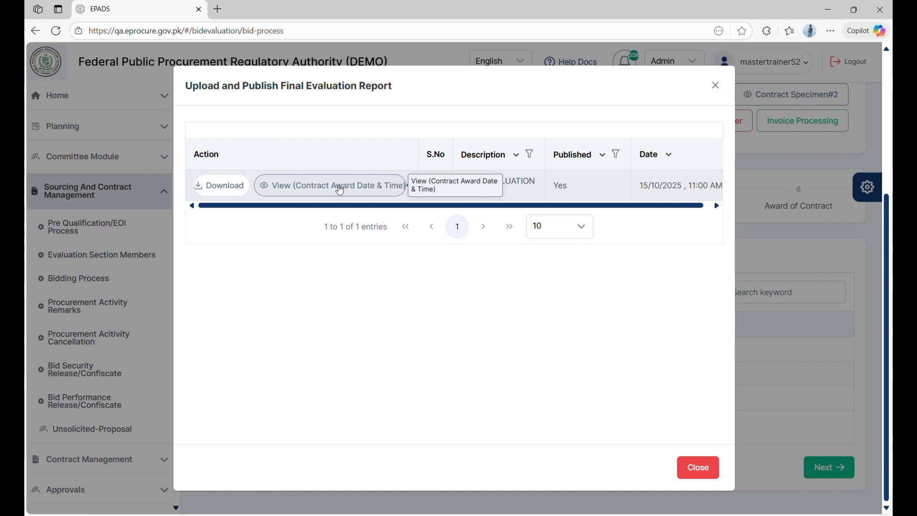
click(684, 458)
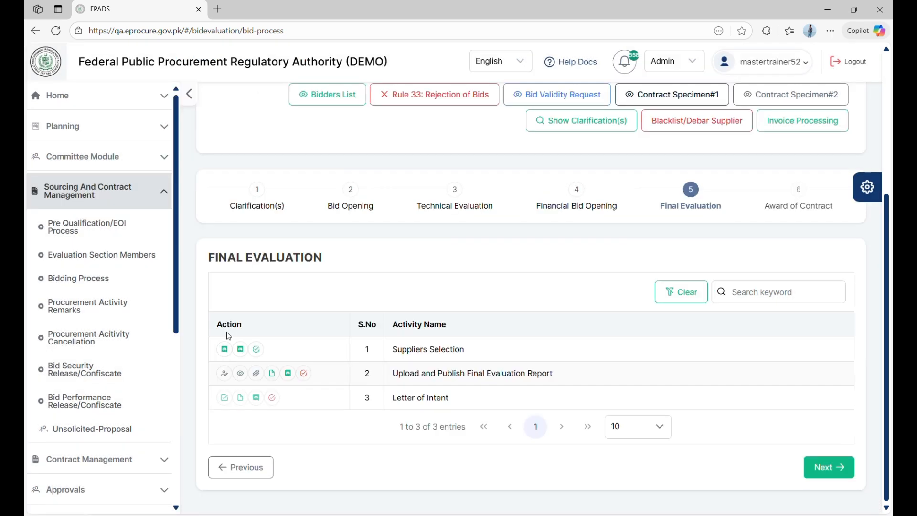
click(304, 373)
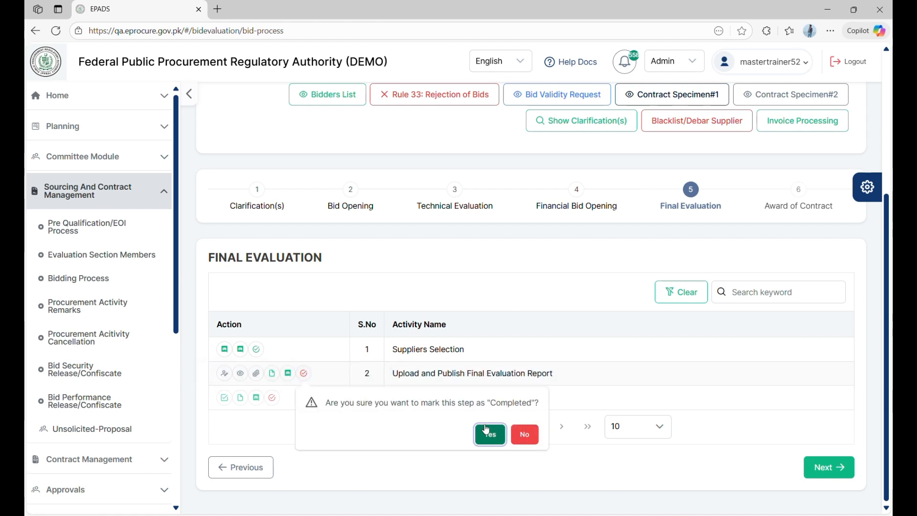
click(524, 435)
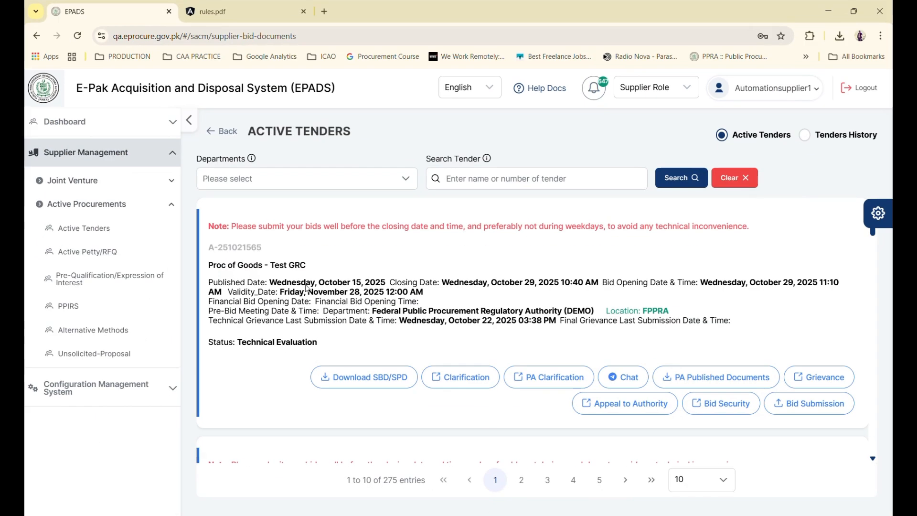
Open the Test GRC tender's grievance list showing technical and final evaluation report entries
click(819, 377)
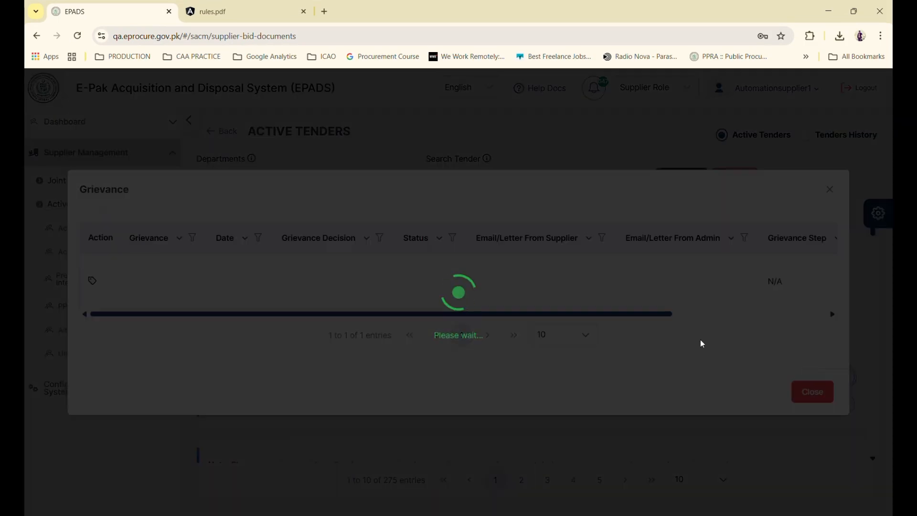
scroll(494, 313, right, 5)
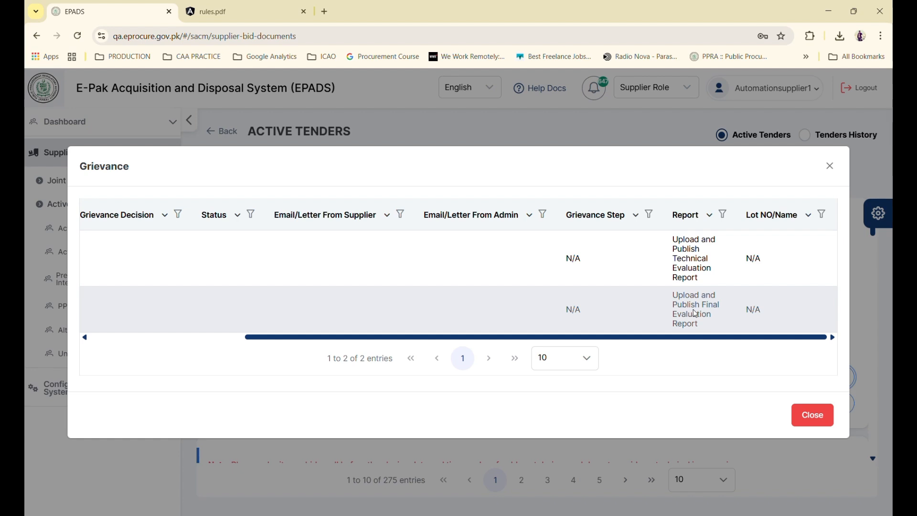
scroll(695, 317, left, 5)
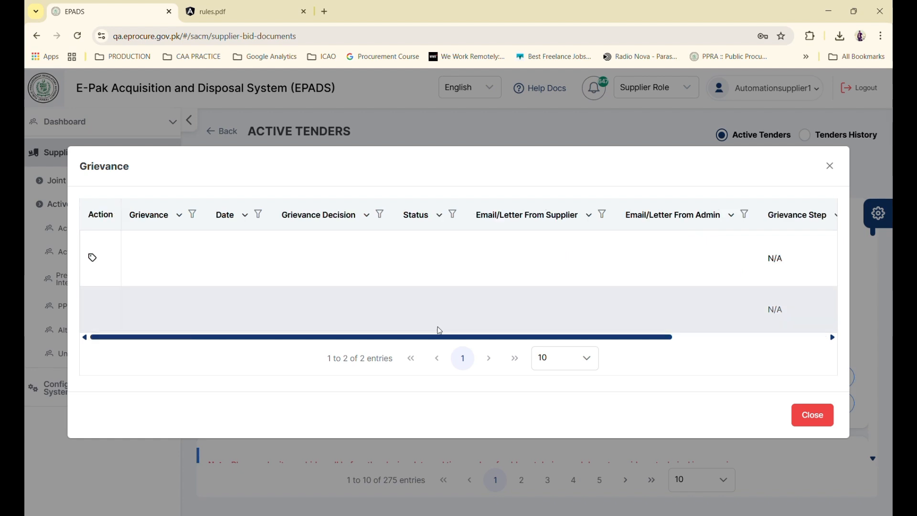
Recheck the procuring agency's published documents for the tender
click(812, 414)
click(708, 376)
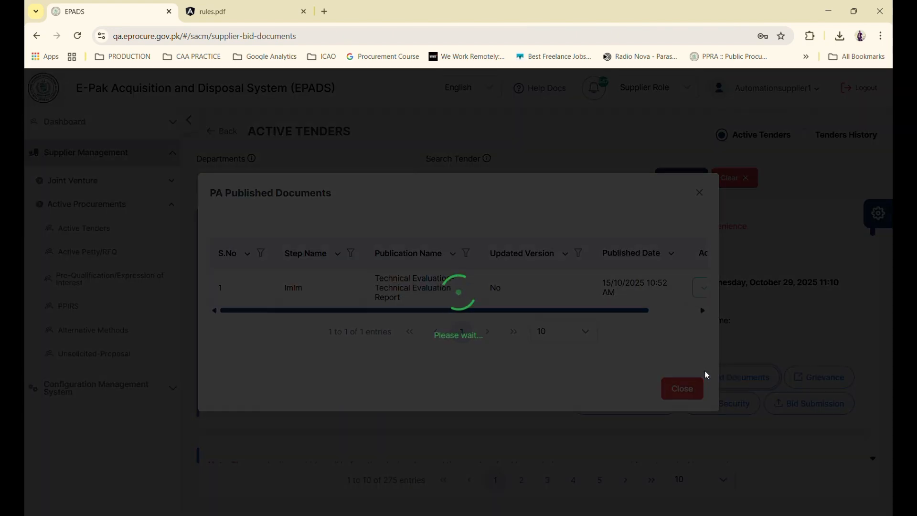
click(695, 388)
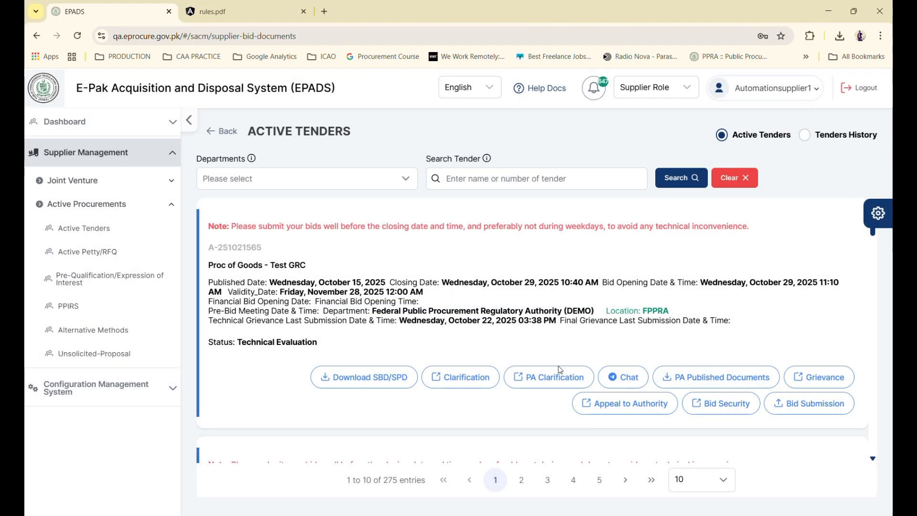
Start a new grievance against the Upload and Publish Final Evaluation Report entry
click(748, 377)
click(678, 388)
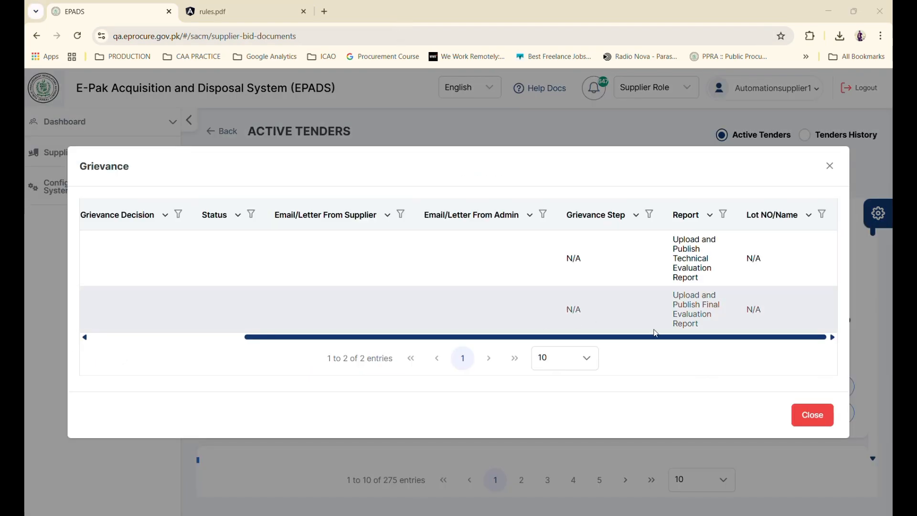
scroll(182, 338, left, 1)
scroll(185, 337, right, 1)
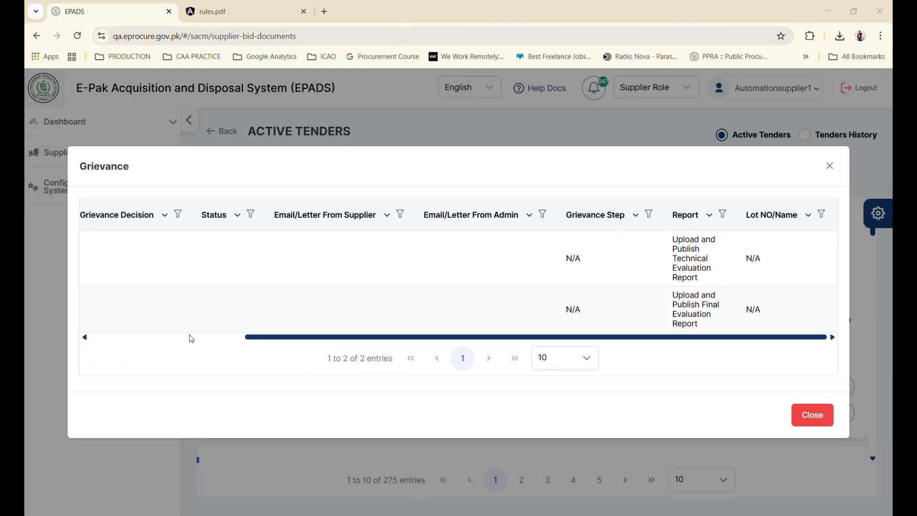
scroll(618, 309, left, 3)
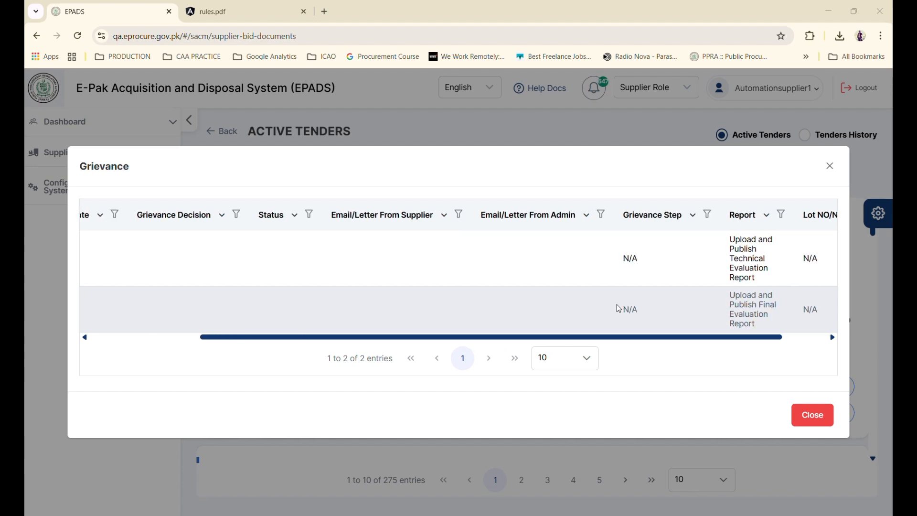
scroll(618, 309, left, 2)
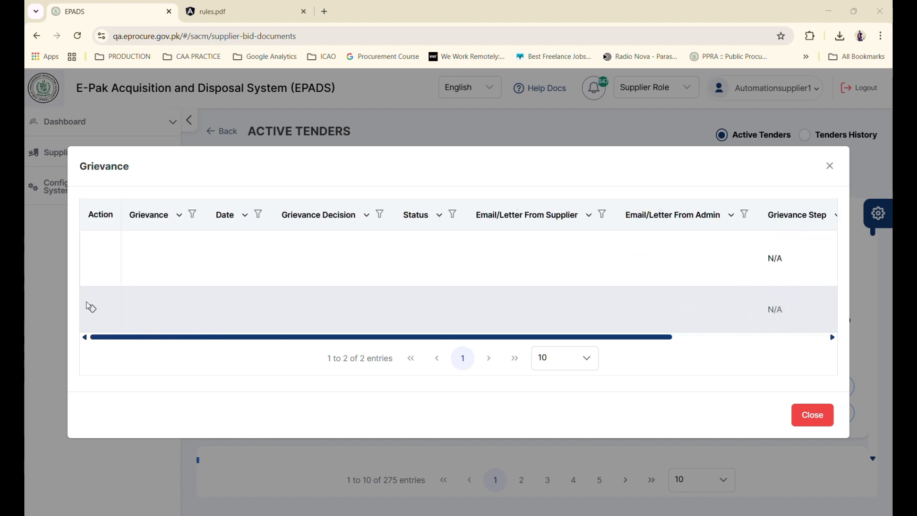
scroll(123, 263, right, 3)
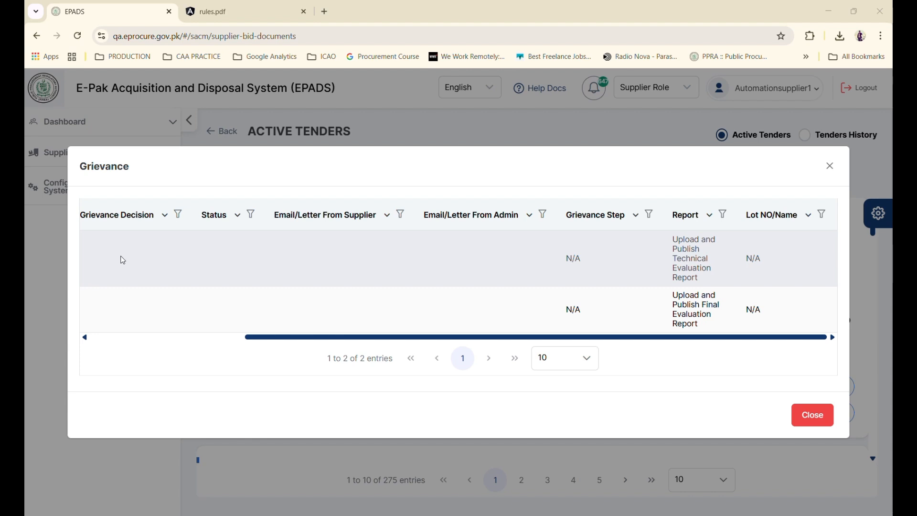
scroll(122, 260, left, 5)
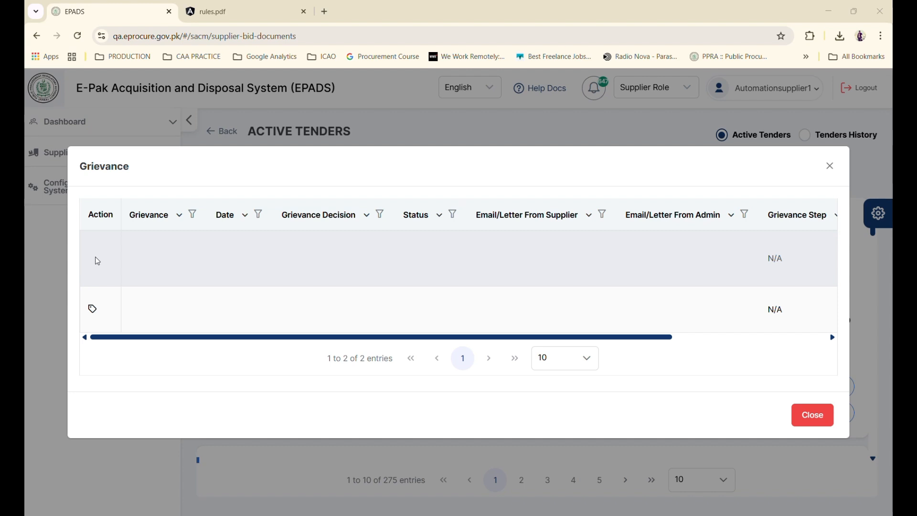
click(92, 309)
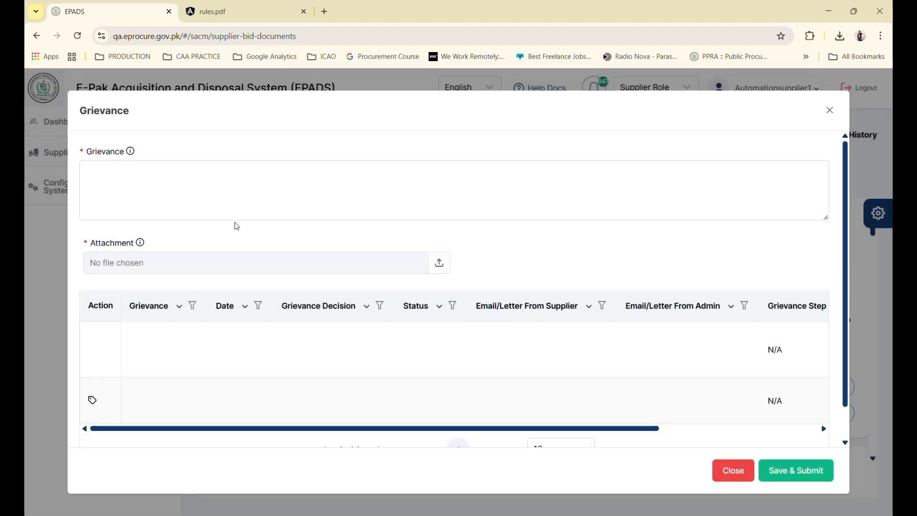
Submit grievance 'i HAVE GR. ON FINAL EVALUATION REPORT -' with Comparative Statement (1).pdf attached
click(234, 206)
text(INFI)
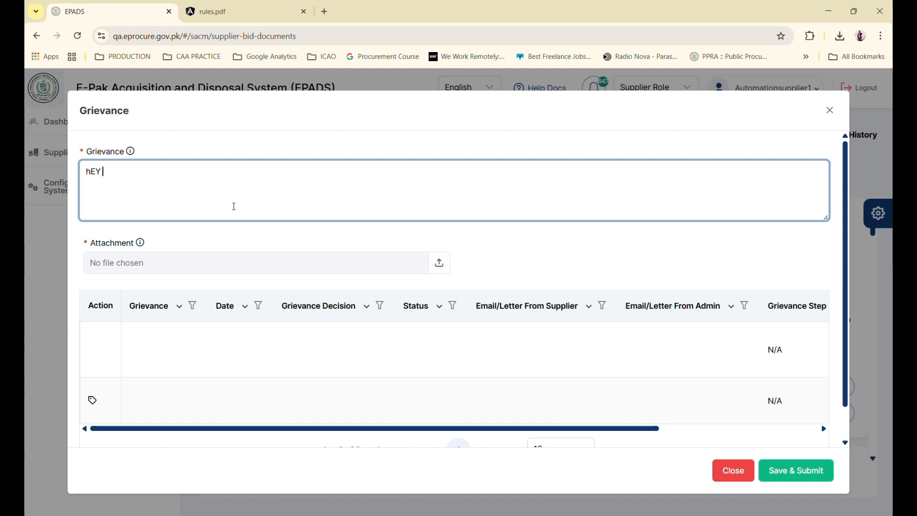
key(BackSpace)
key(BackSpace)
key(BackSpace)
key(BackSpace)
text(i HAVE GR. ON FINAL)
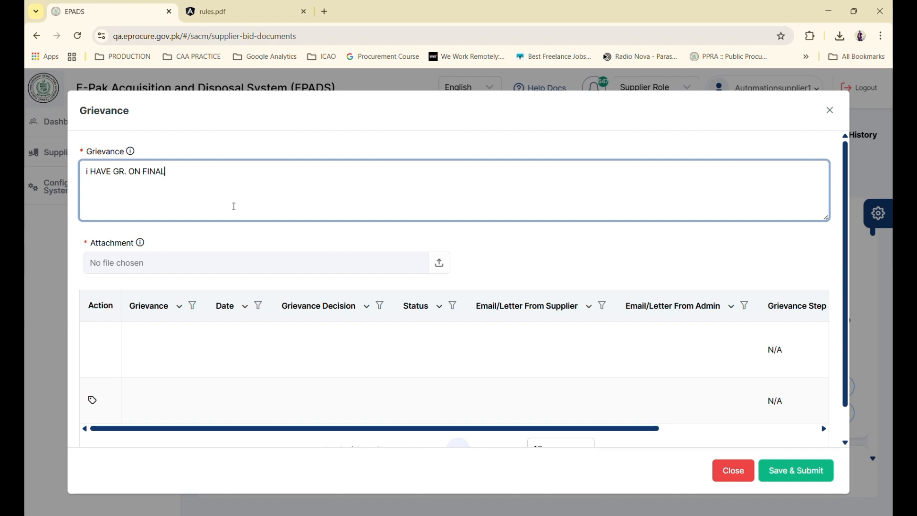
text( EVALUATION REPORT -)
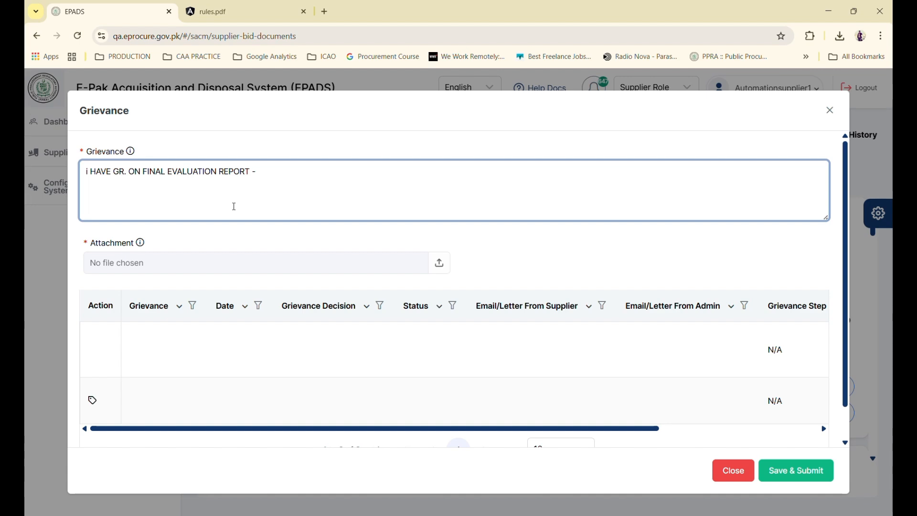
click(225, 265)
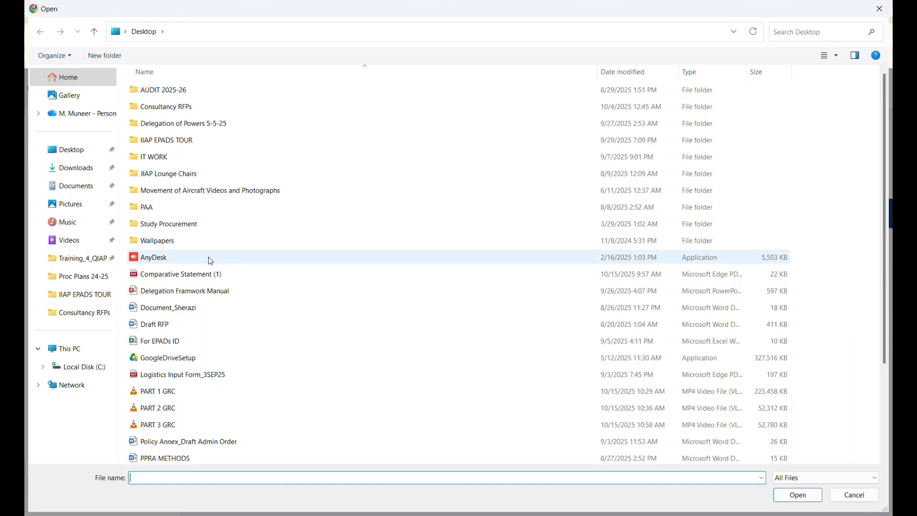
click(210, 276)
double_click(210, 277)
click(112, 313)
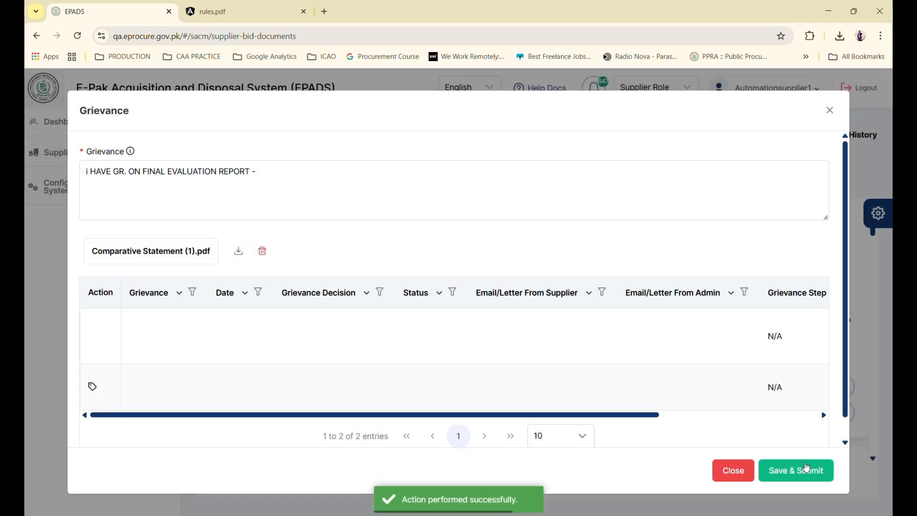
click(807, 472)
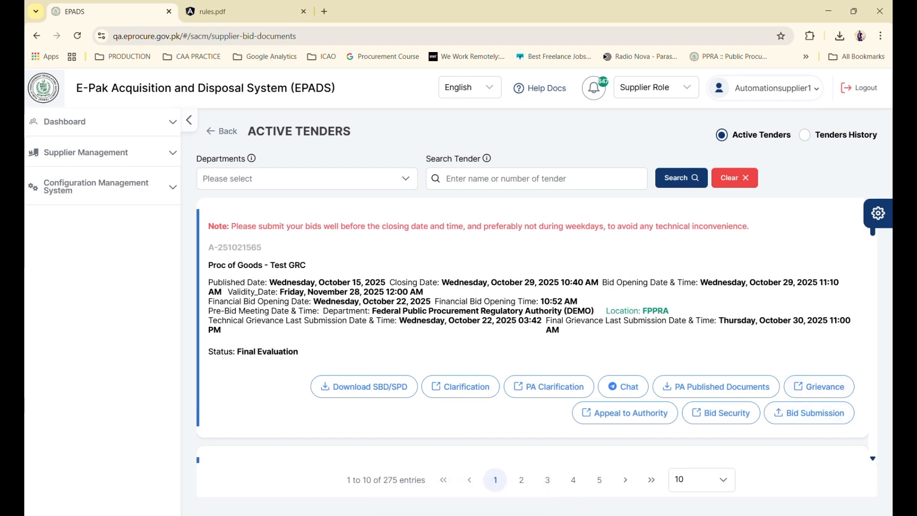
key(alt+Tab)
Reload the page and mark the final evaluation report step completed
click(52, 33)
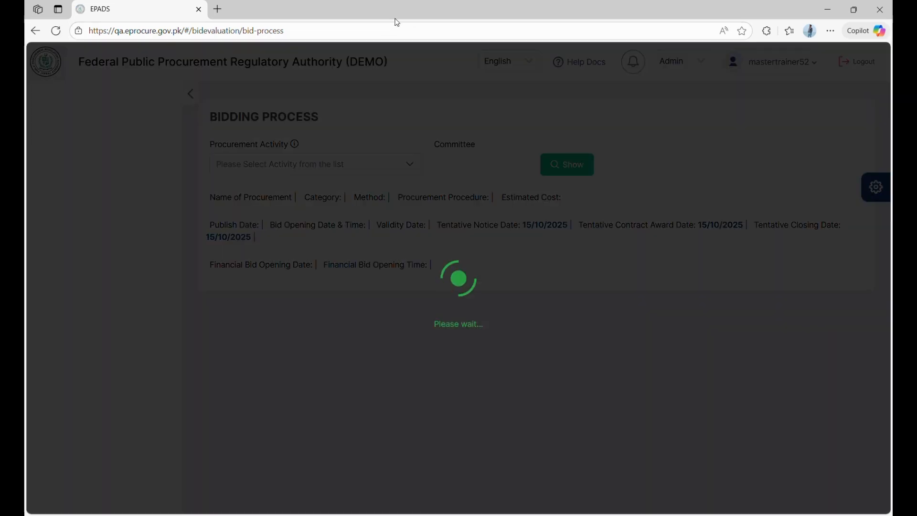
click(305, 374)
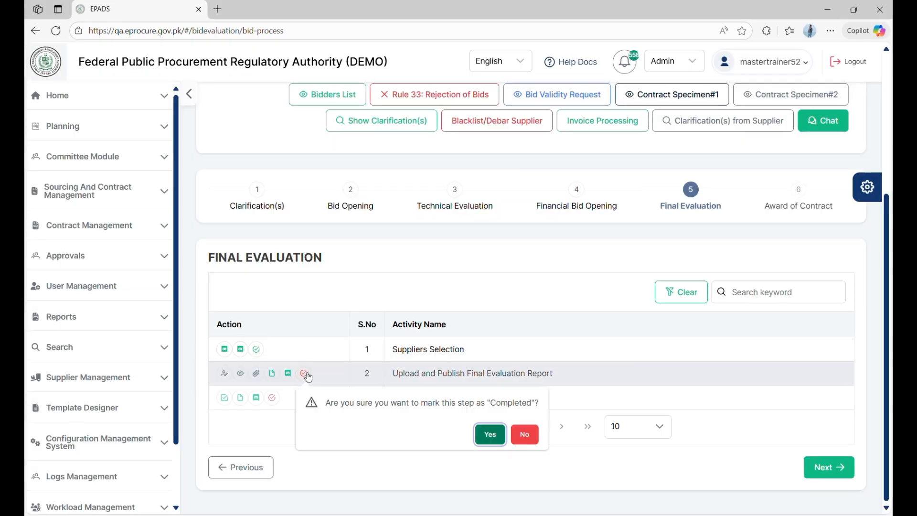
click(492, 436)
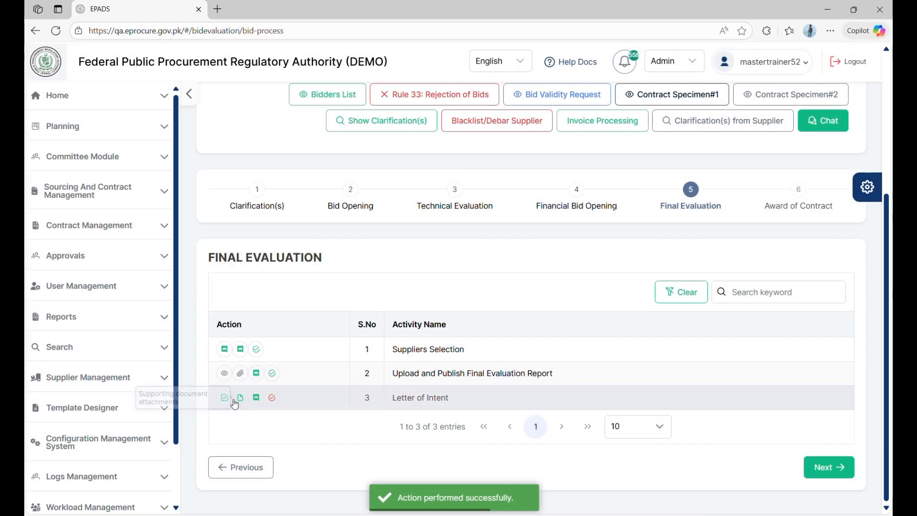
Send Automation Supplier 2 a Letter of Intent 'LOI' with response deadline 16-10-2025
click(225, 398)
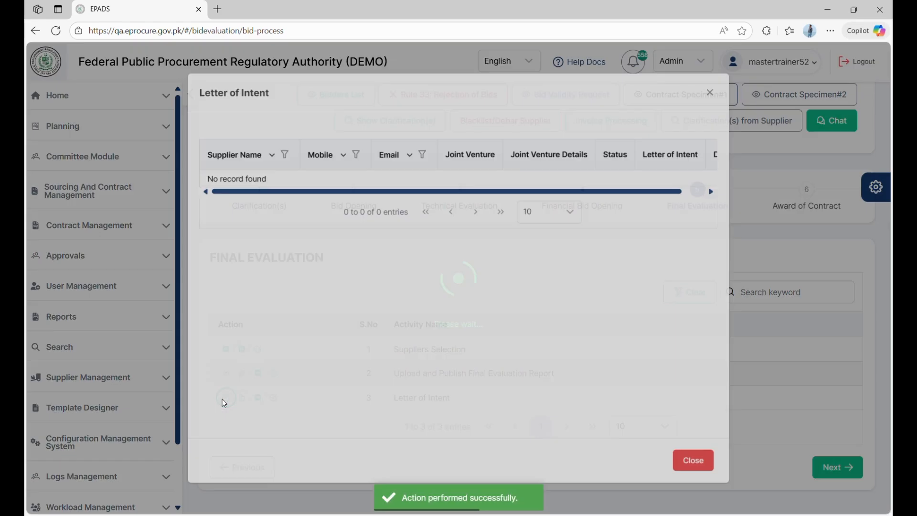
scroll(497, 179, right, 3)
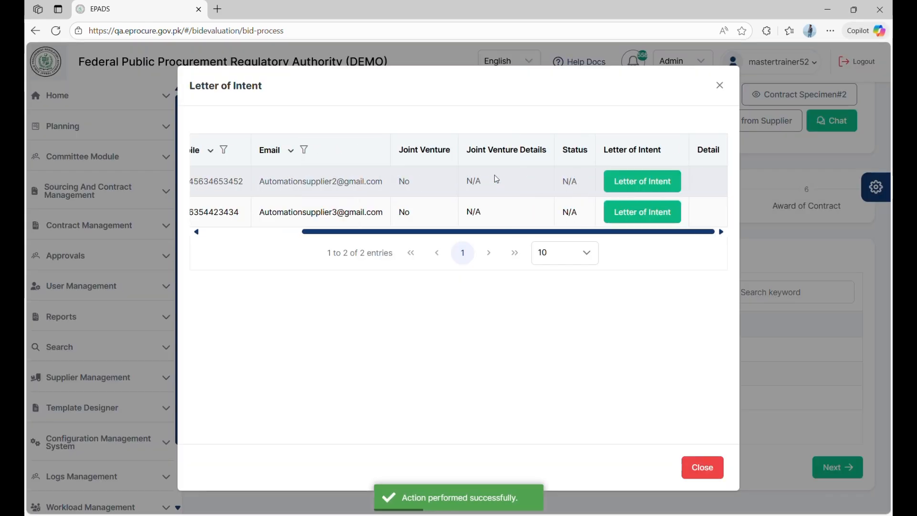
click(643, 182)
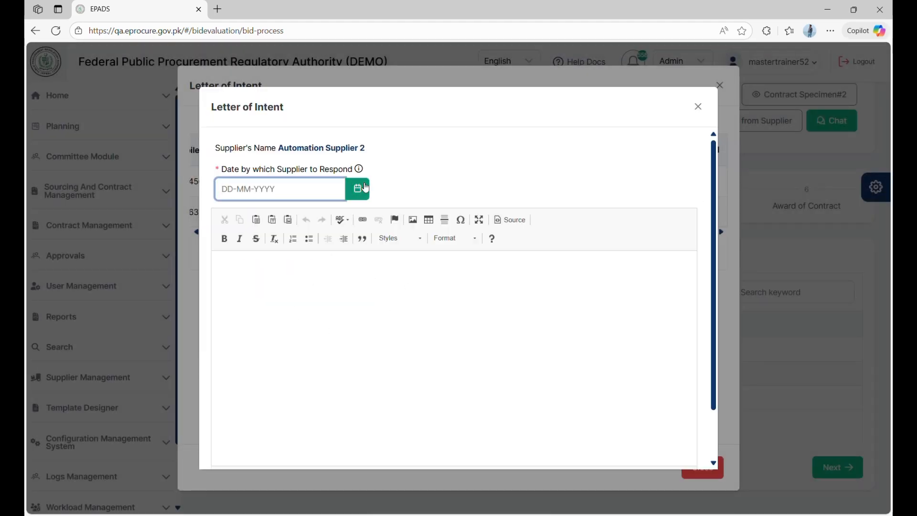
click(357, 189)
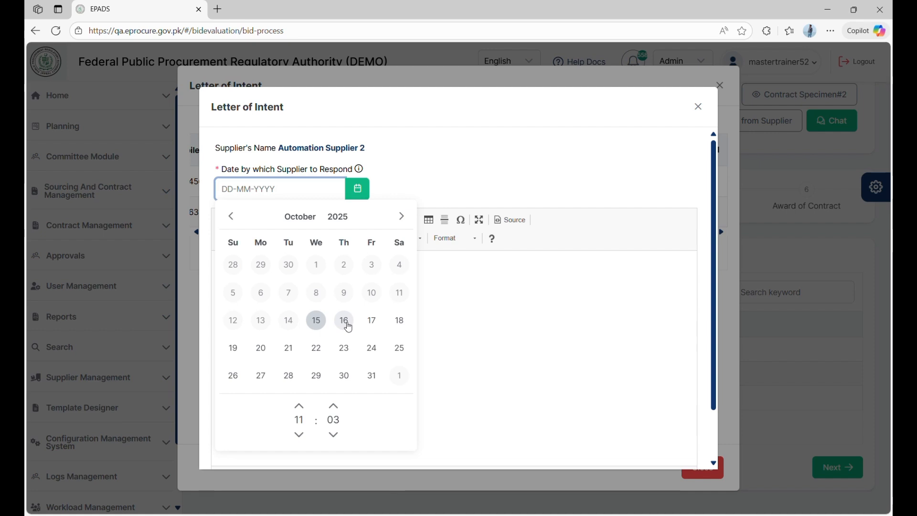
click(344, 320)
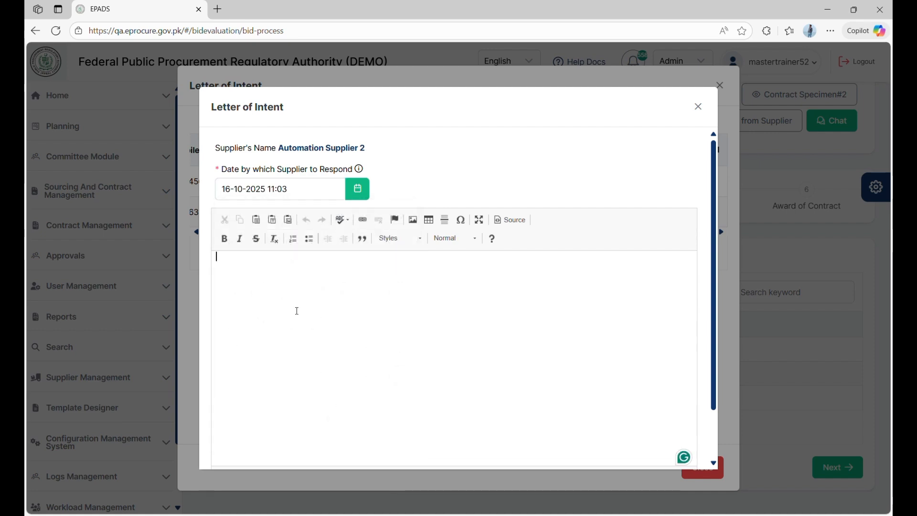
text(LOI)
scroll(297, 311, down, 2)
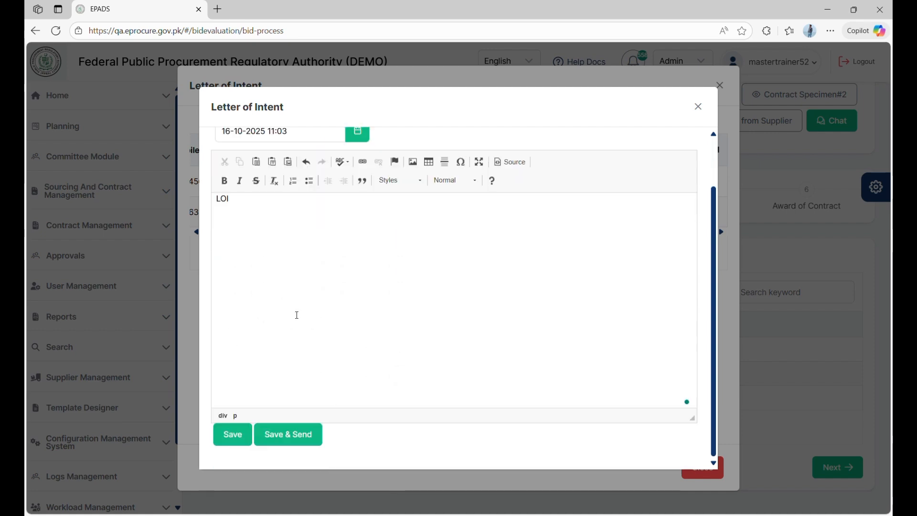
click(293, 445)
click(359, 498)
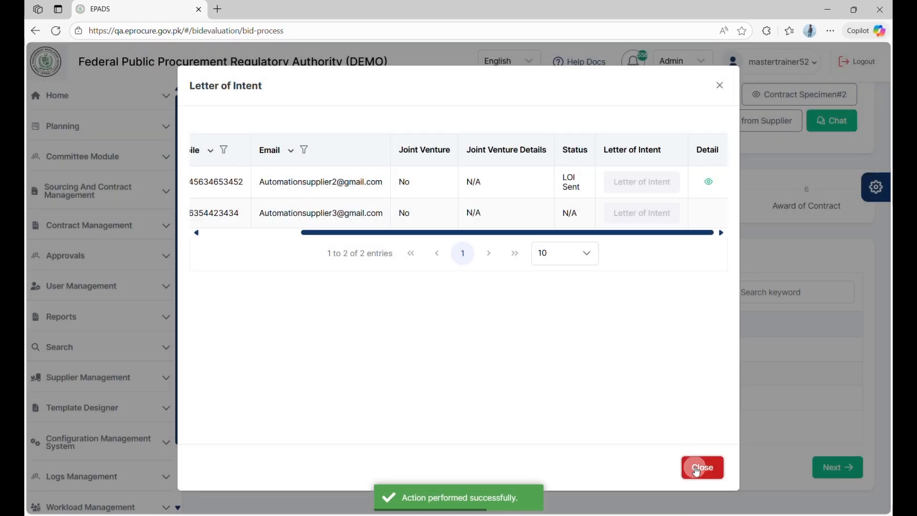
scroll(458, 200, left, 5)
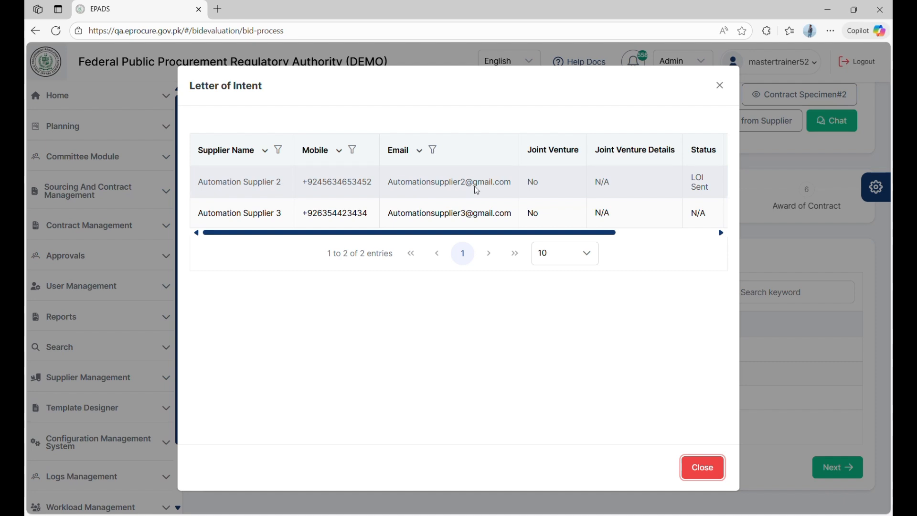
click(703, 467)
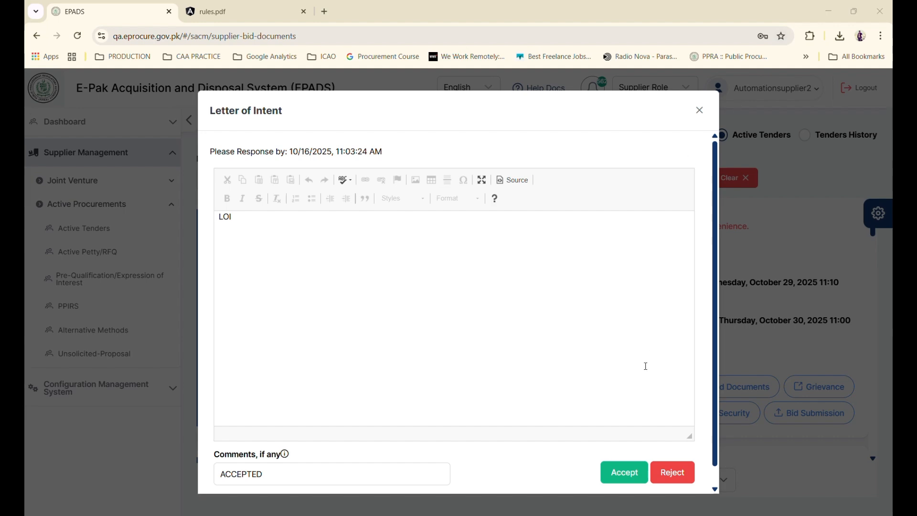
As the supplier, accept the Letter of Intent with comment ACCEPTED
click(631, 473)
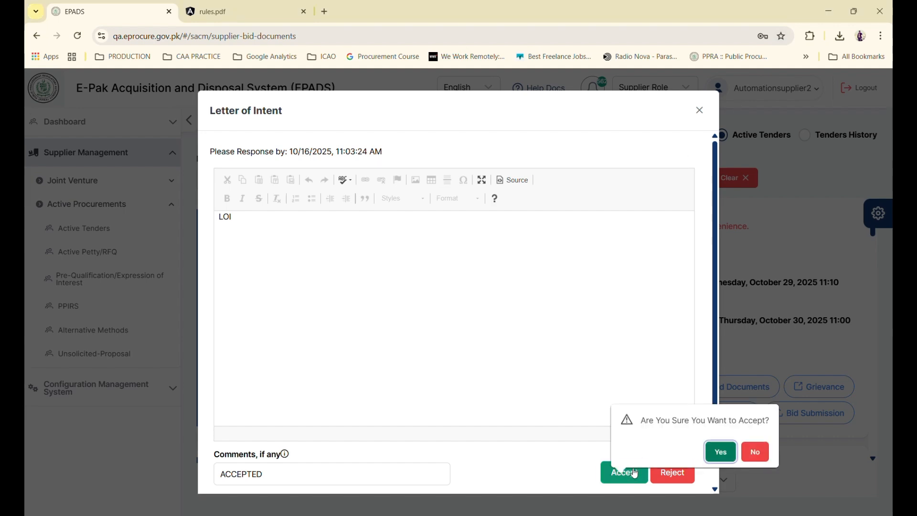
click(717, 448)
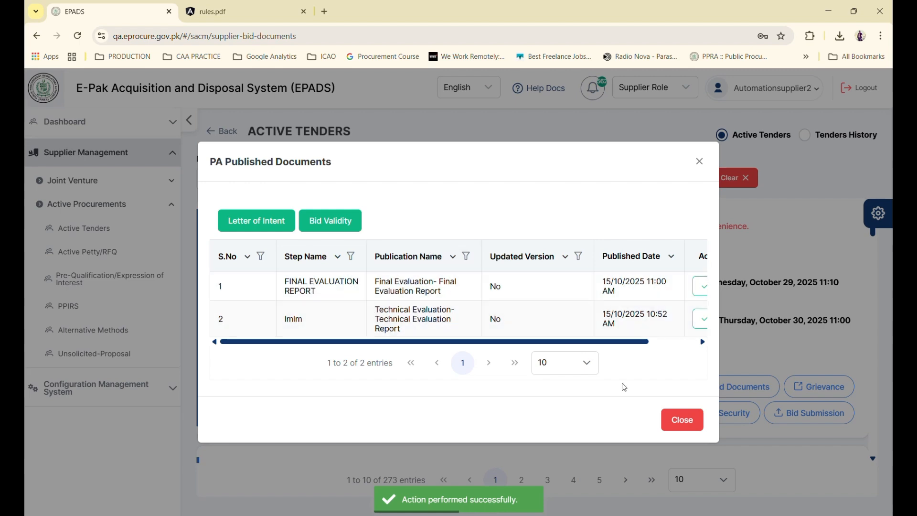
click(693, 422)
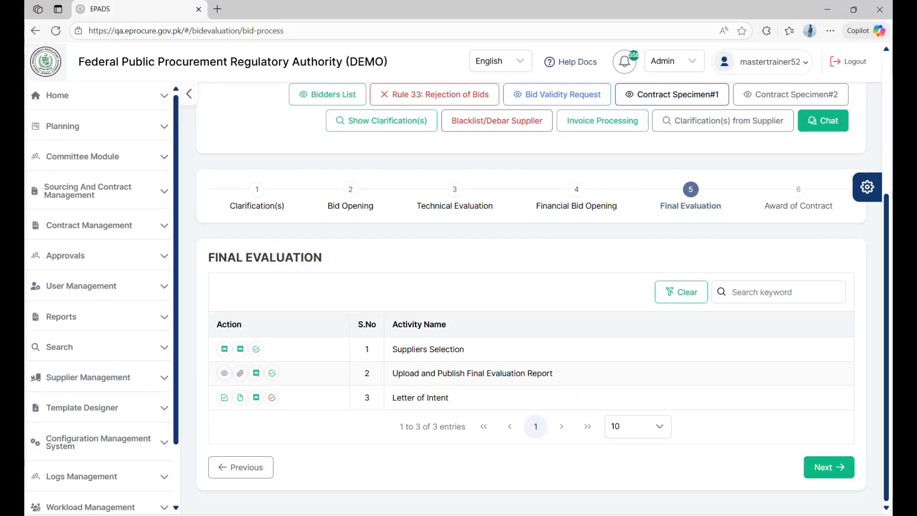
Verify the suppliers' Letter of Intent shows Accepted, mark the step completed to reach Award of Contract, and log out
click(223, 398)
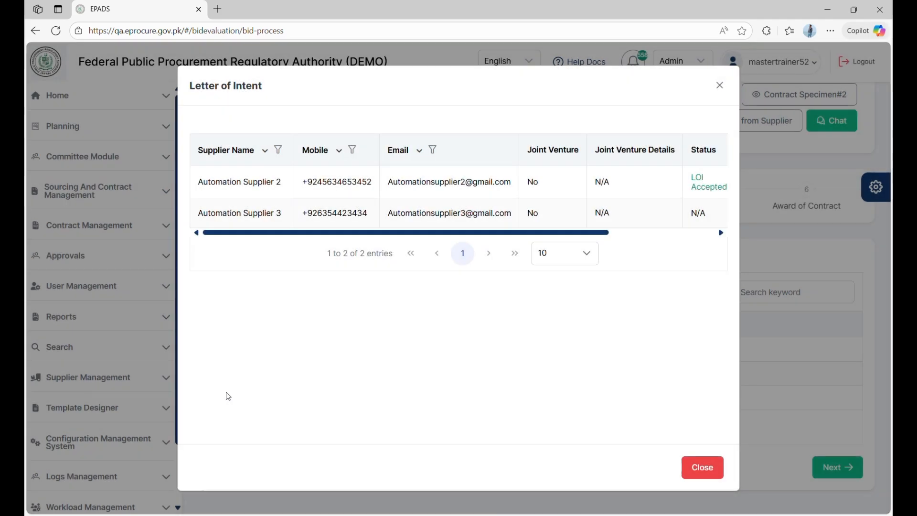
click(702, 470)
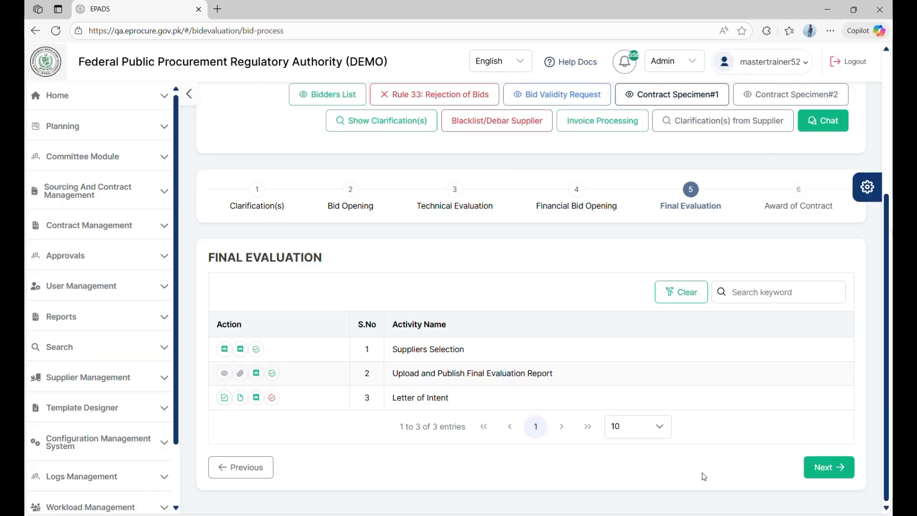
click(273, 403)
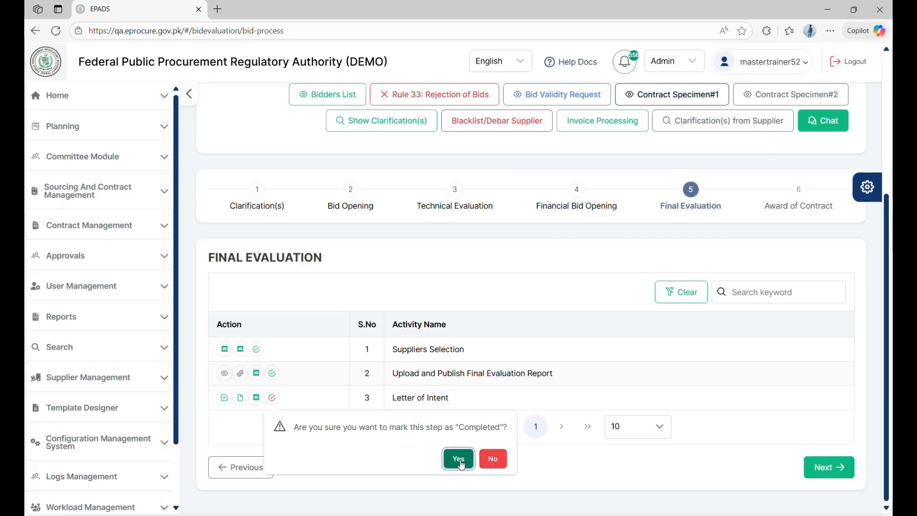
click(456, 457)
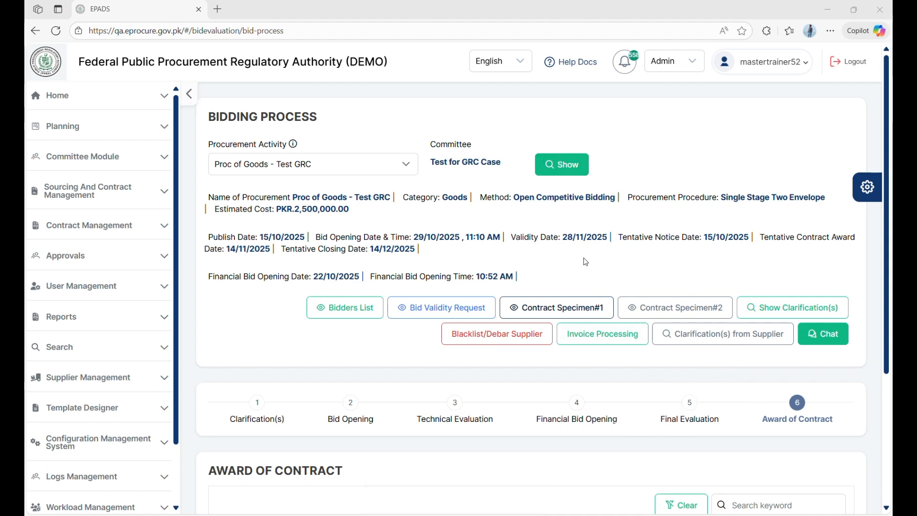
click(842, 69)
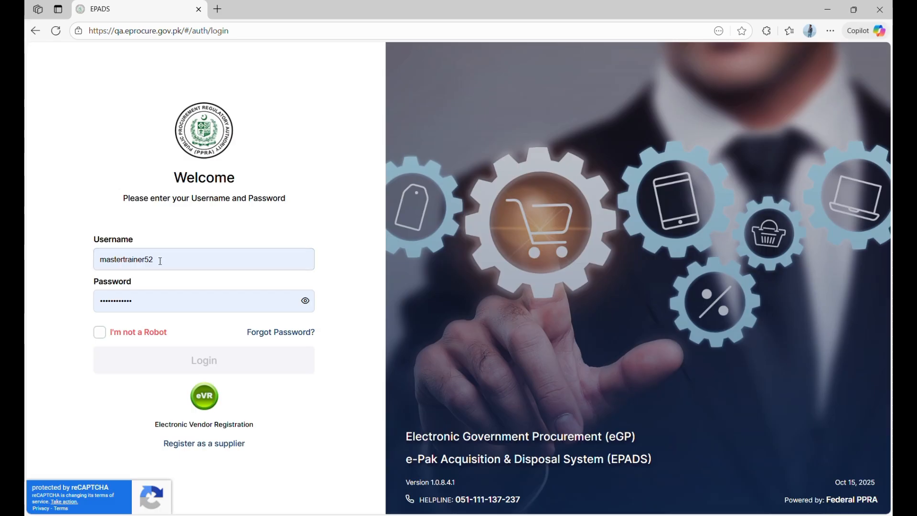
Log in with another saved account via autofill and the I'm not a Robot check, then return to rules.pdf
click(161, 261)
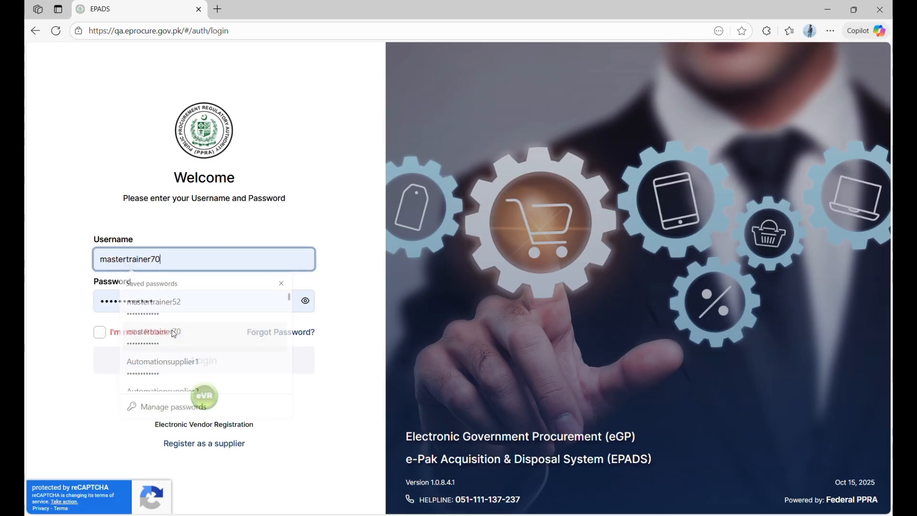
click(148, 335)
click(95, 336)
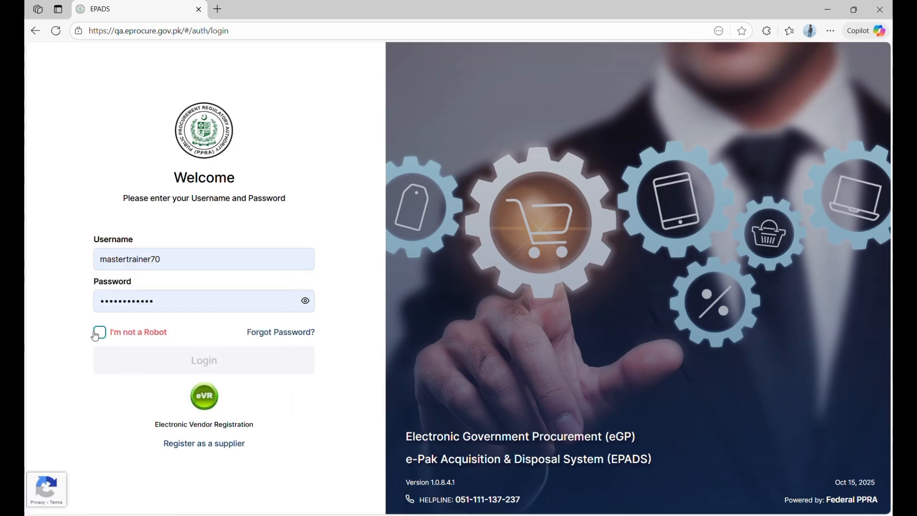
click(115, 362)
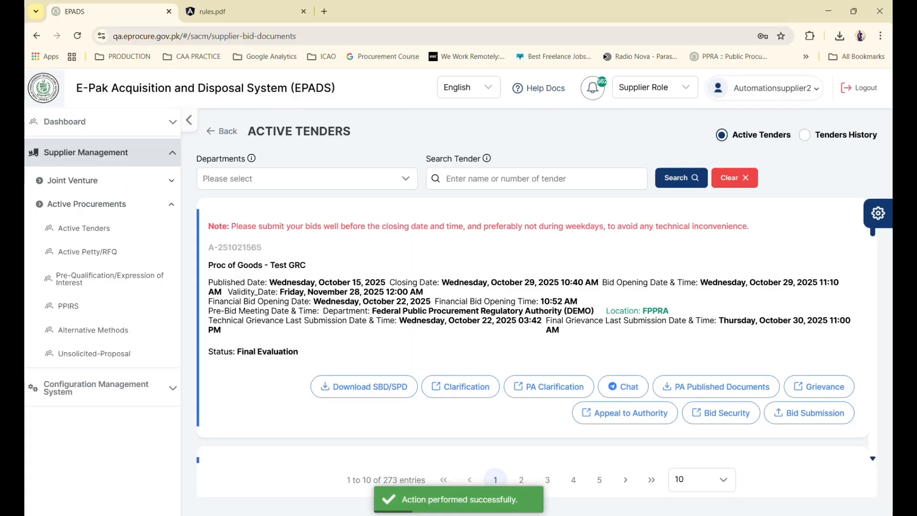
click(244, 11)
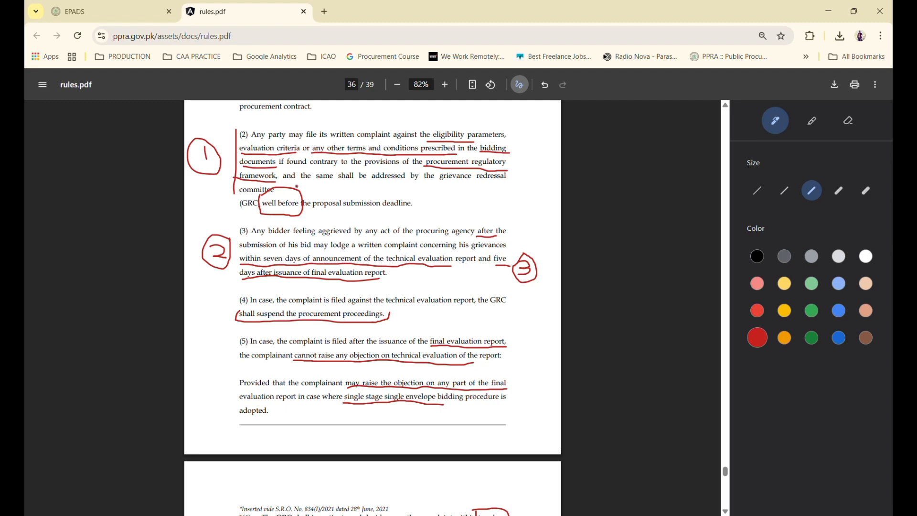
Scroll rules.pdf down to clauses (6) and (7) on GRC decisions and appeals, and 49. Arbitration
scroll(313, 362, down, 3)
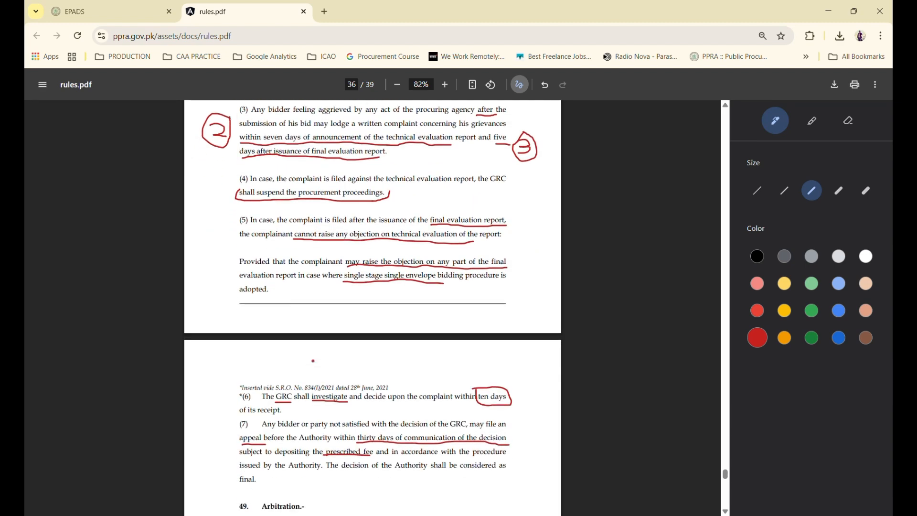